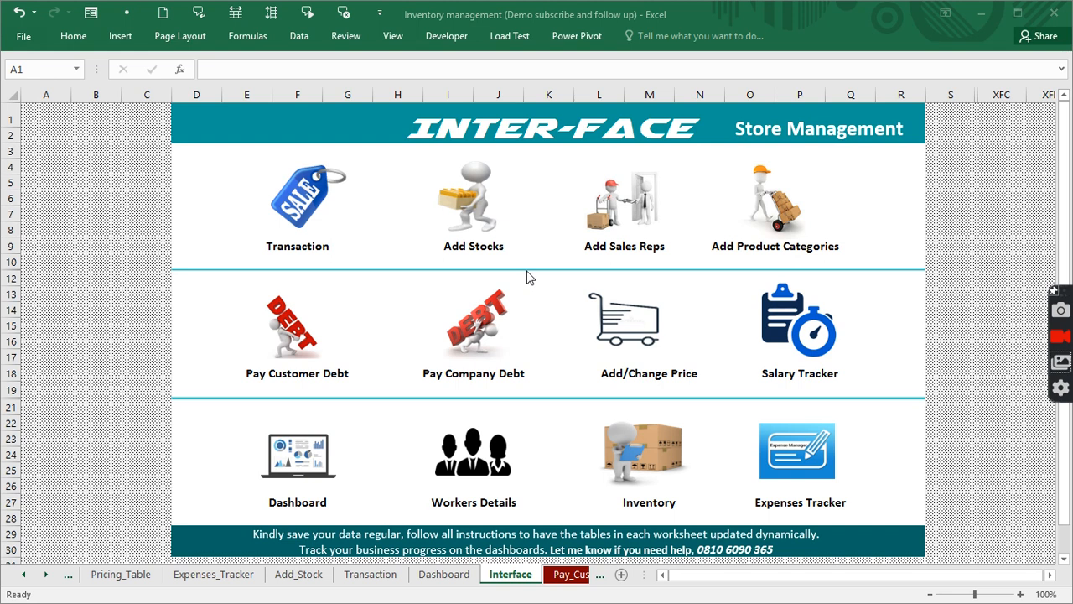
Open the Pricing Table from the Interface sheet and examine the Womens Boots product, cost and sales price.
{"action": "left_click", "coordinate": [637, 325]}
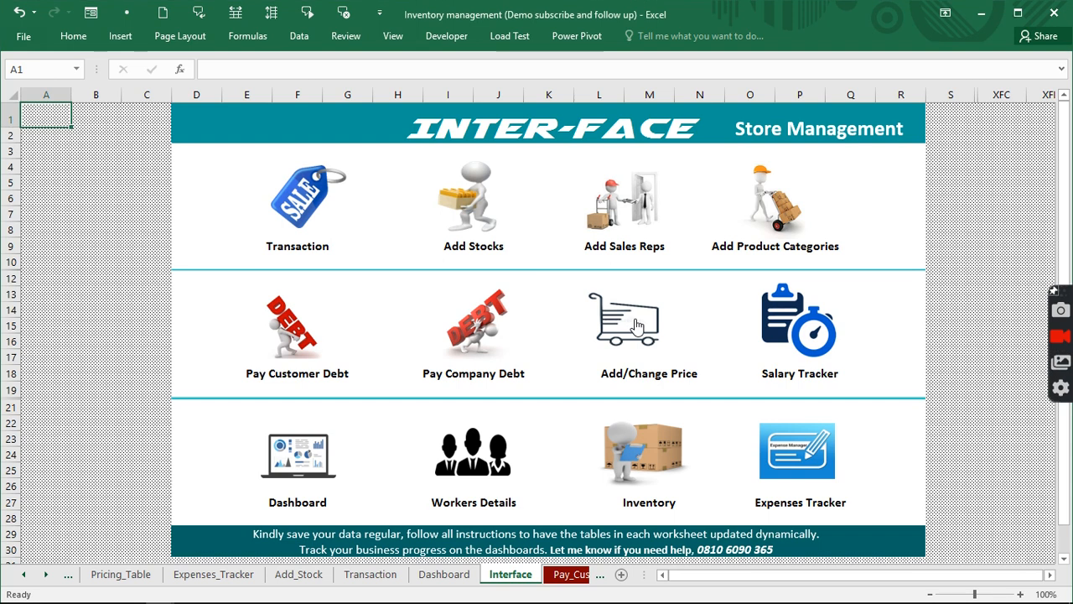
{"action": "left_click", "coordinate": [637, 326]}
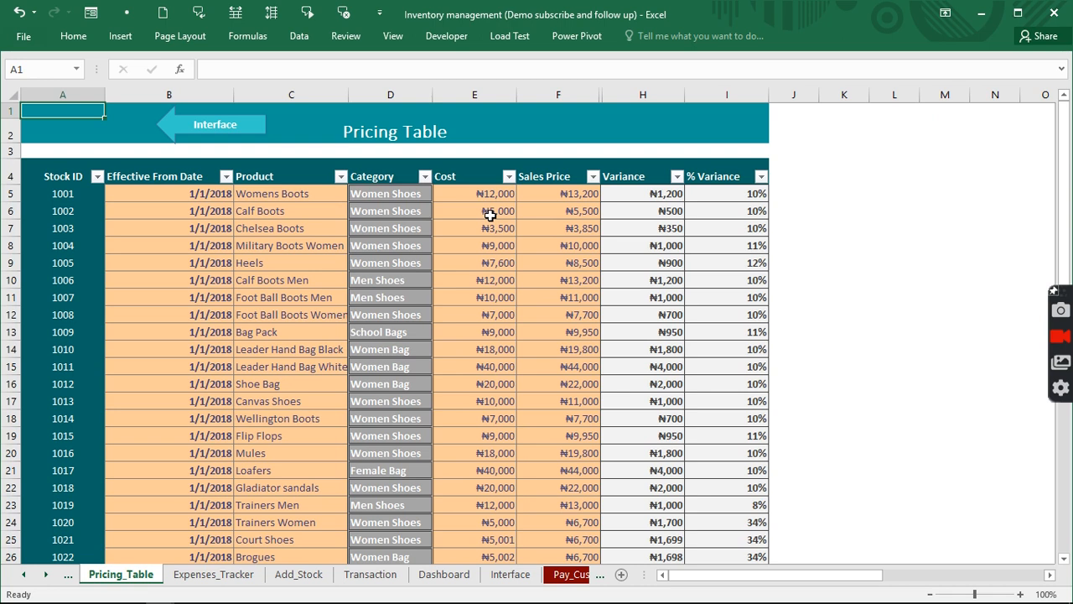
{"action": "left_click", "coordinate": [380, 196]}
{"action": "left_click", "coordinate": [285, 194]}
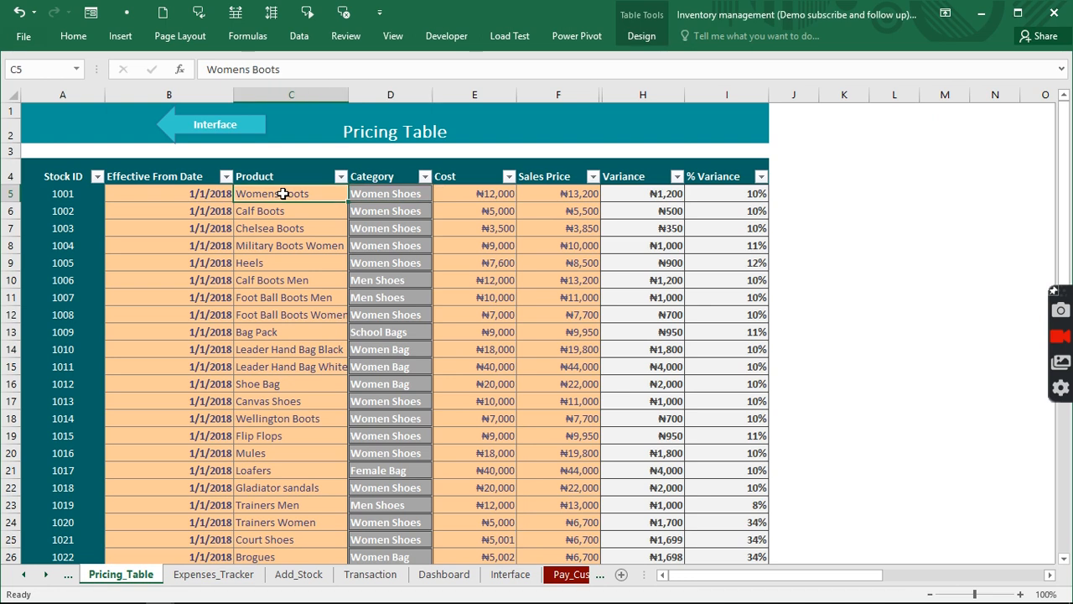
{"action": "left_click", "coordinate": [542, 191]}
{"action": "left_click", "coordinate": [485, 191]}
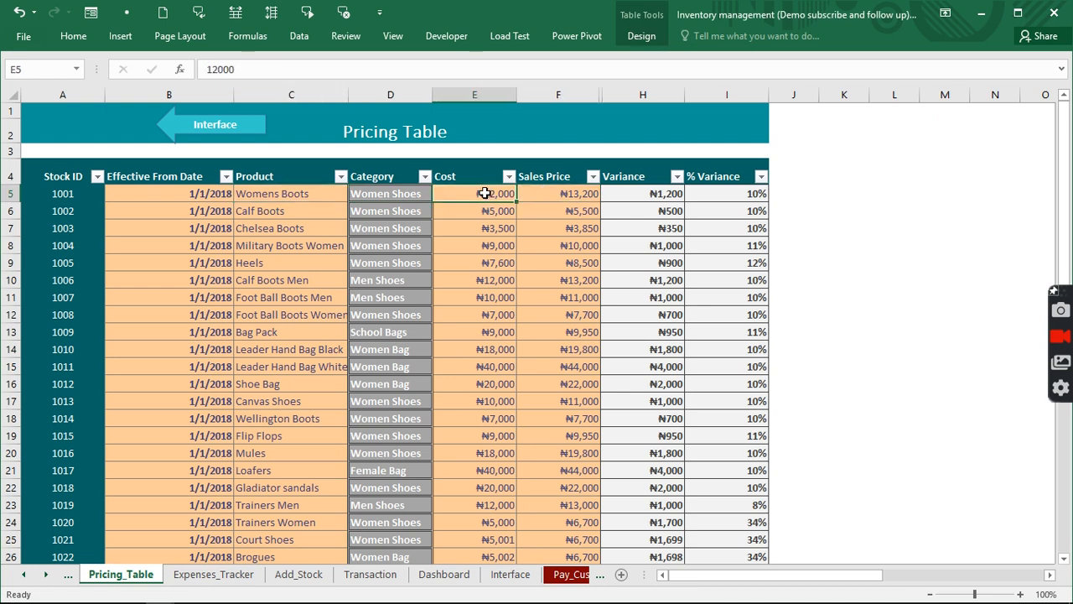
{"action": "left_click", "coordinate": [531, 196]}
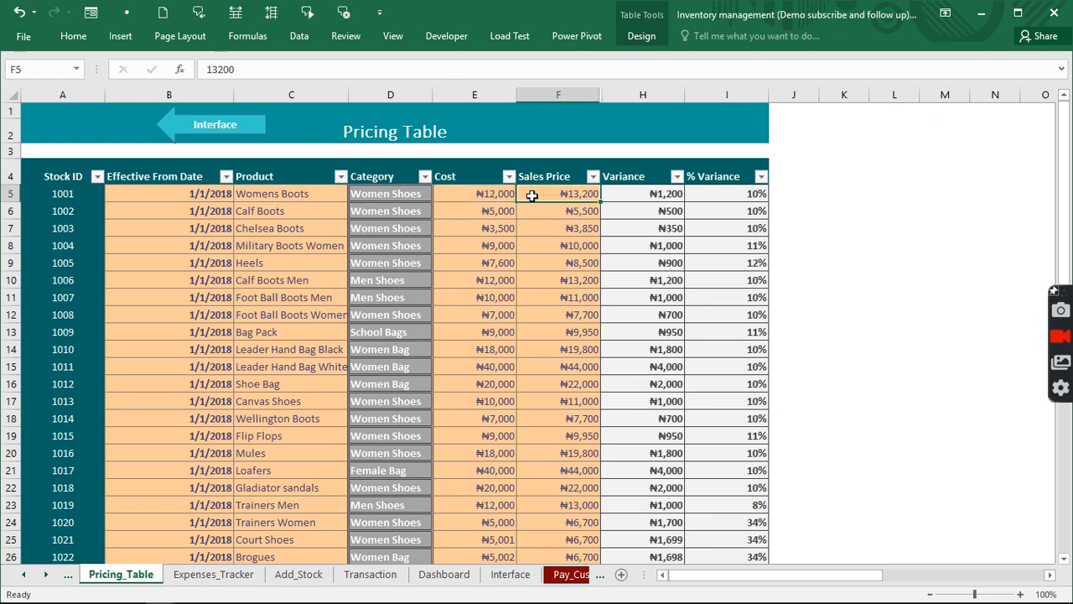
{"action": "left_click", "coordinate": [493, 191]}
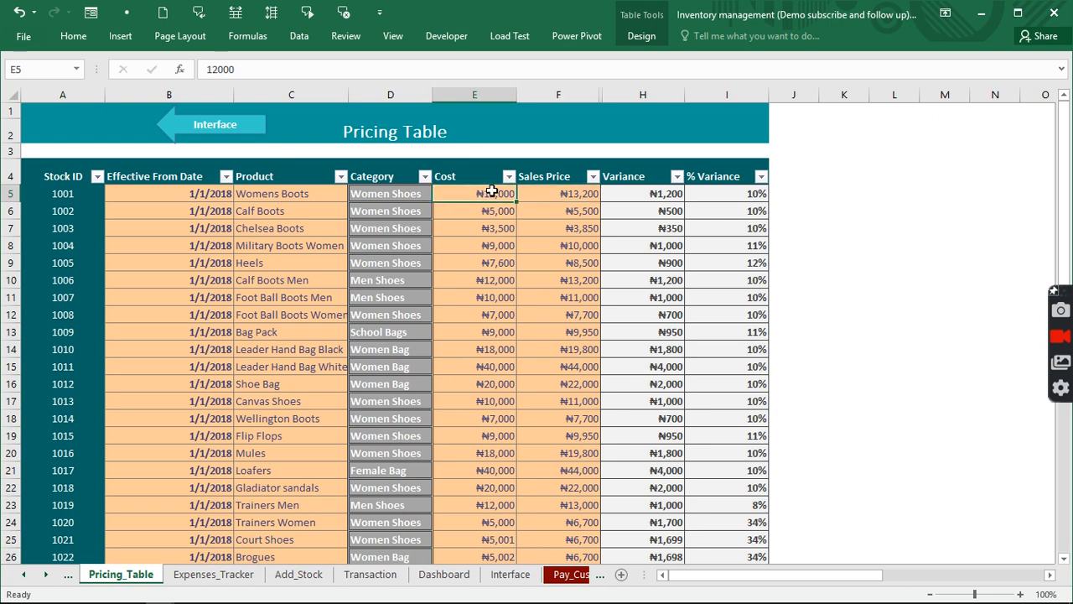
Go to the Transaction Table through the Interface sheet and examine the price and cost of the two womens boots sales.
{"action": "left_click", "coordinate": [254, 138]}
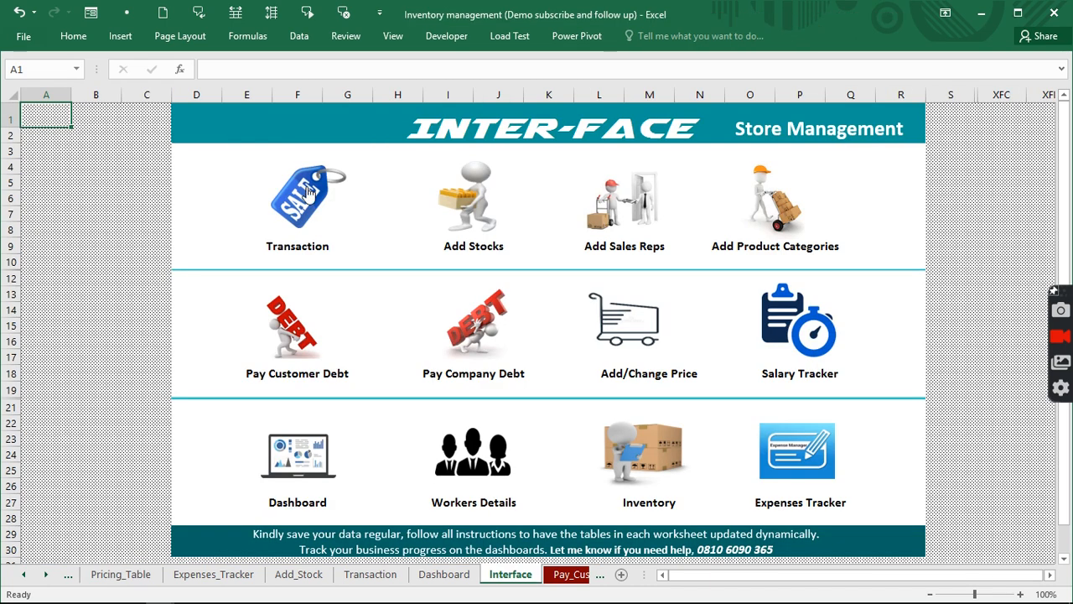
{"action": "left_click", "coordinate": [308, 192]}
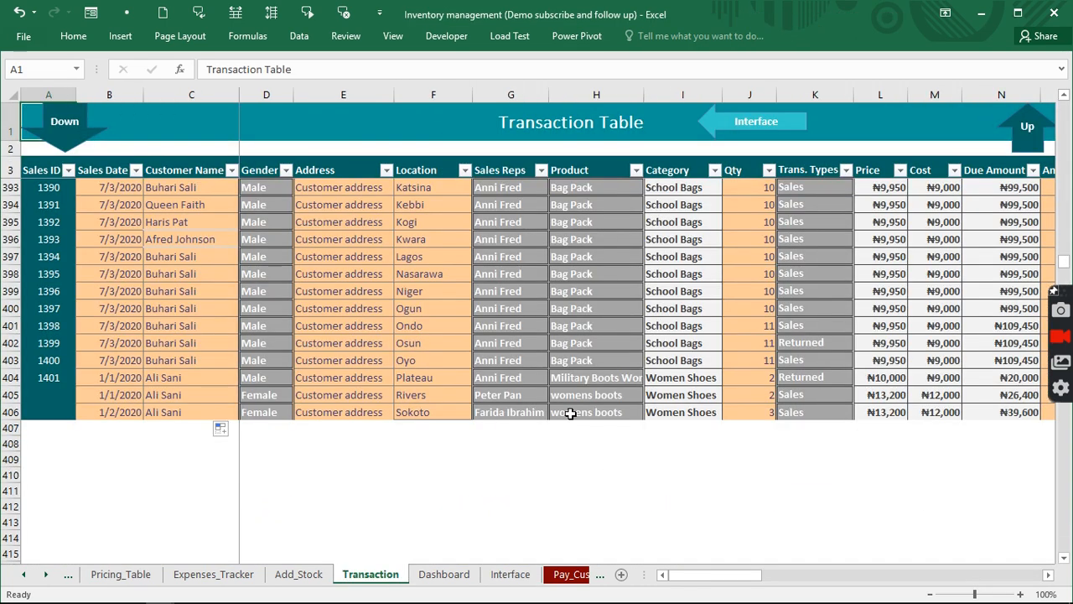
{"action": "left_click_drag", "start_coordinate": [570, 411], "coordinate": [577, 399]}
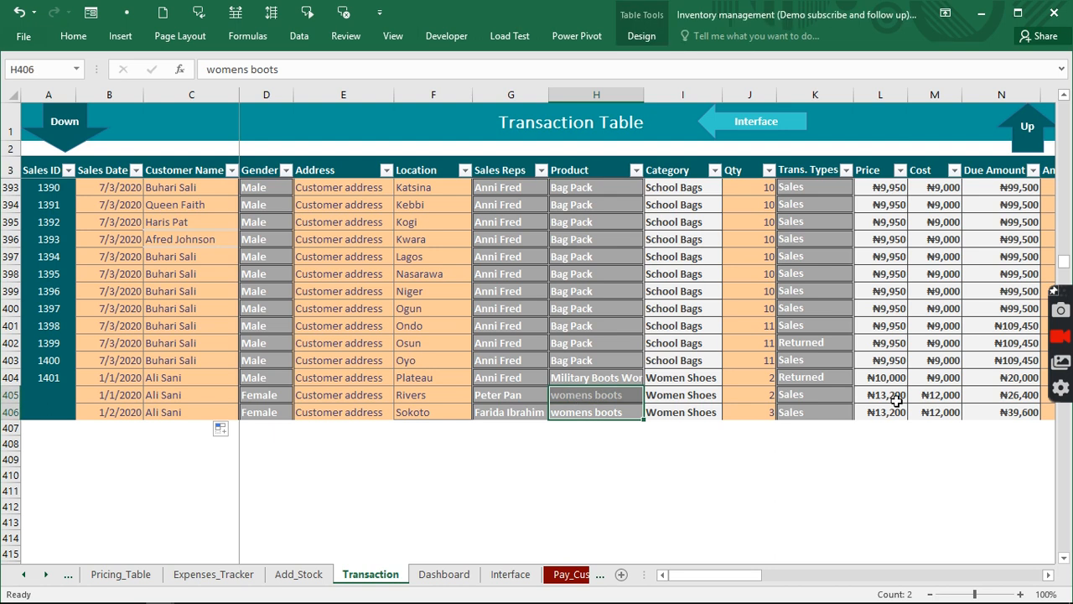
{"action": "left_click_drag", "start_coordinate": [889, 394], "coordinate": [934, 409]}
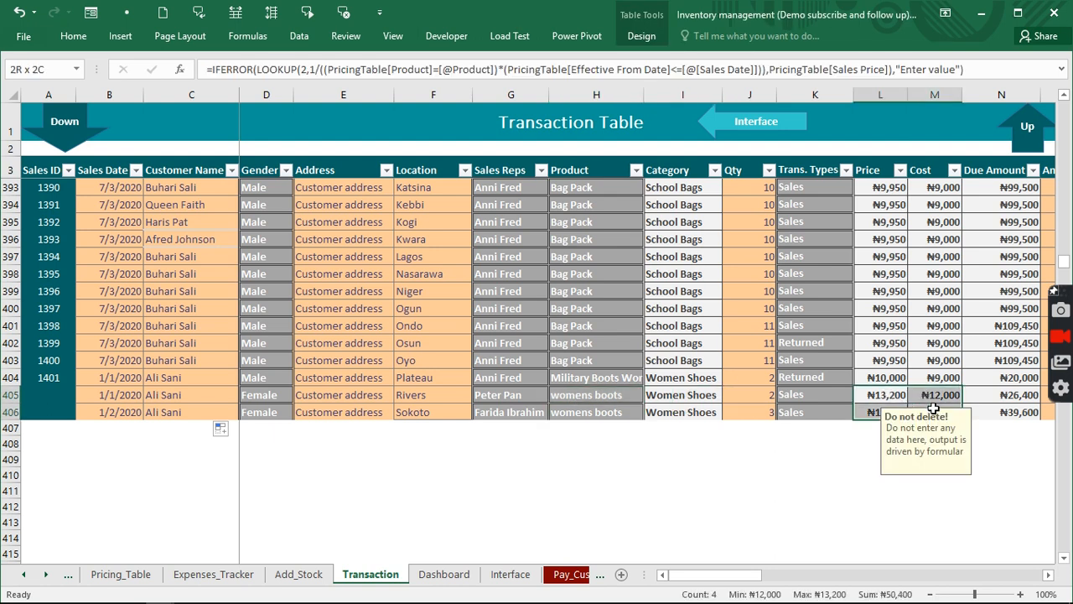
{"action": "left_click", "coordinate": [836, 486]}
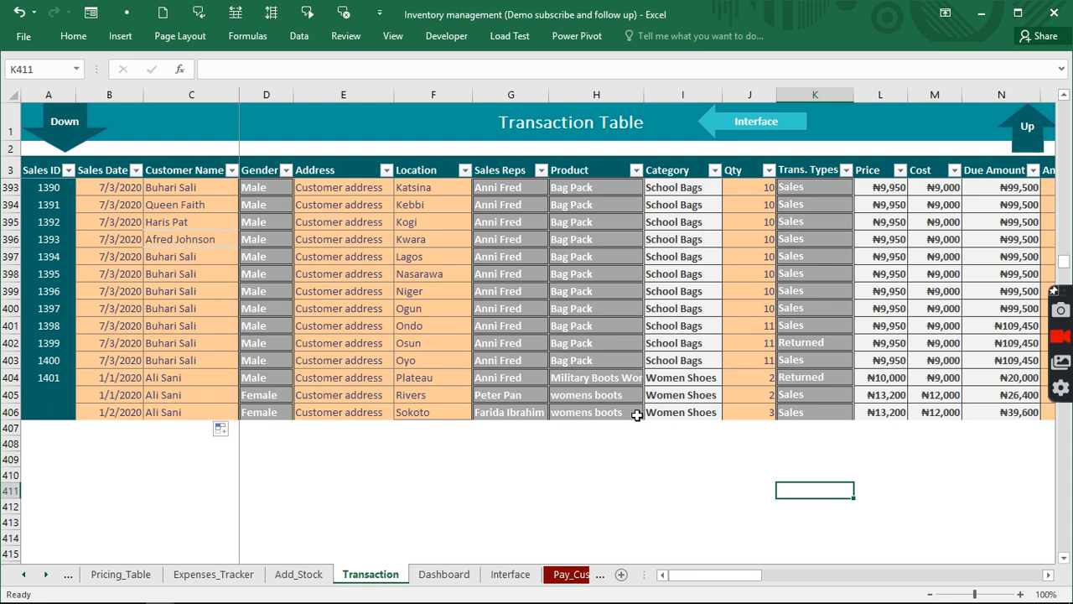
Return to the Pricing Table and copy the Womens Boots product and category from row 5 into the empty row 42.
{"action": "left_click", "coordinate": [732, 130]}
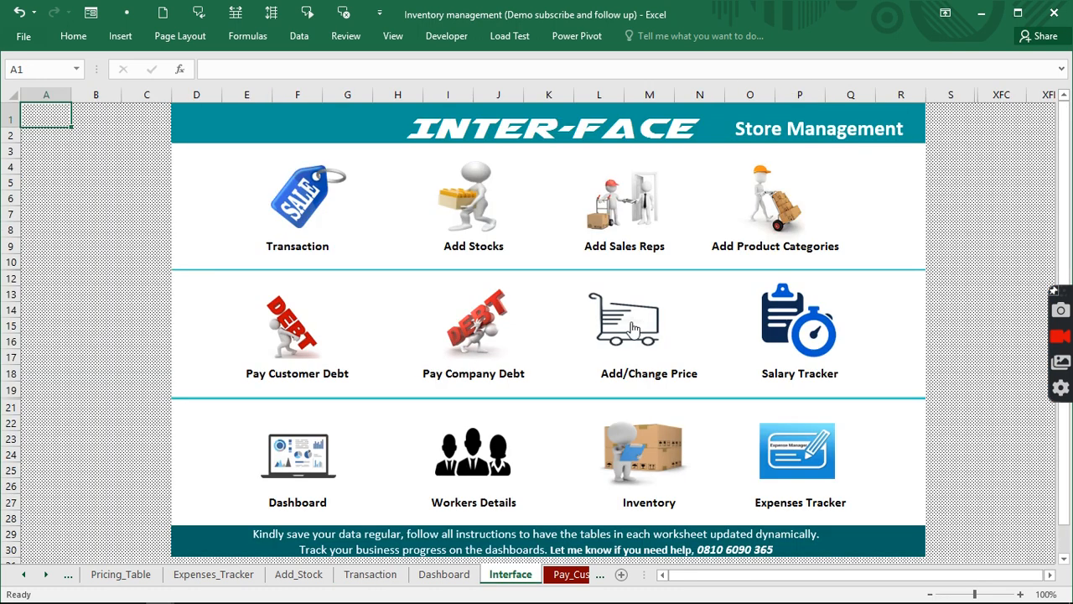
{"action": "left_click", "coordinate": [634, 329]}
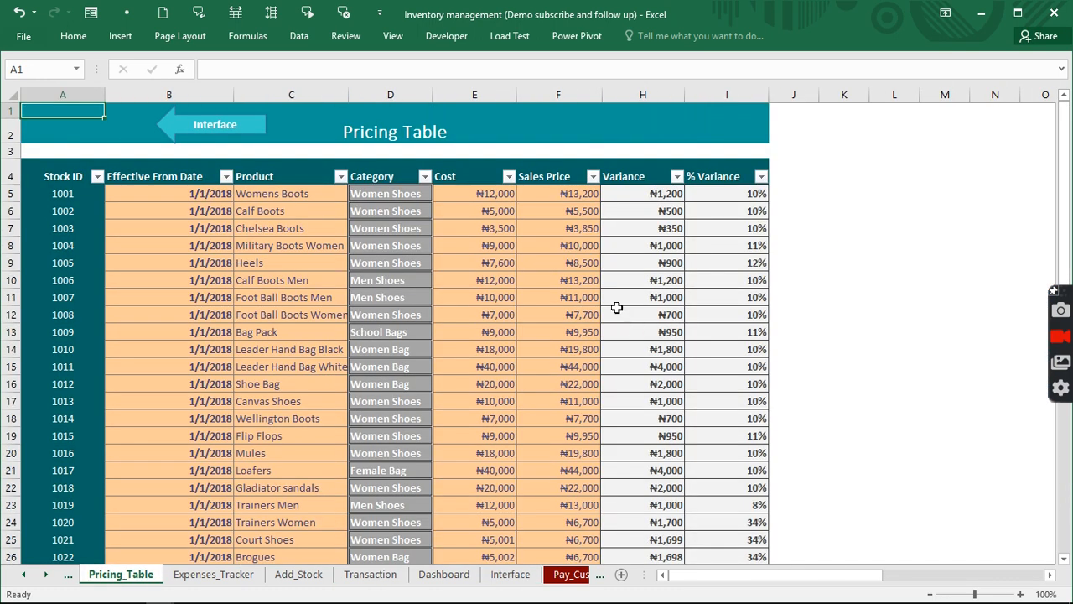
{"action": "left_click_drag", "start_coordinate": [280, 193], "coordinate": [365, 192]}
{"action": "key", "text": "ctrl+c"}
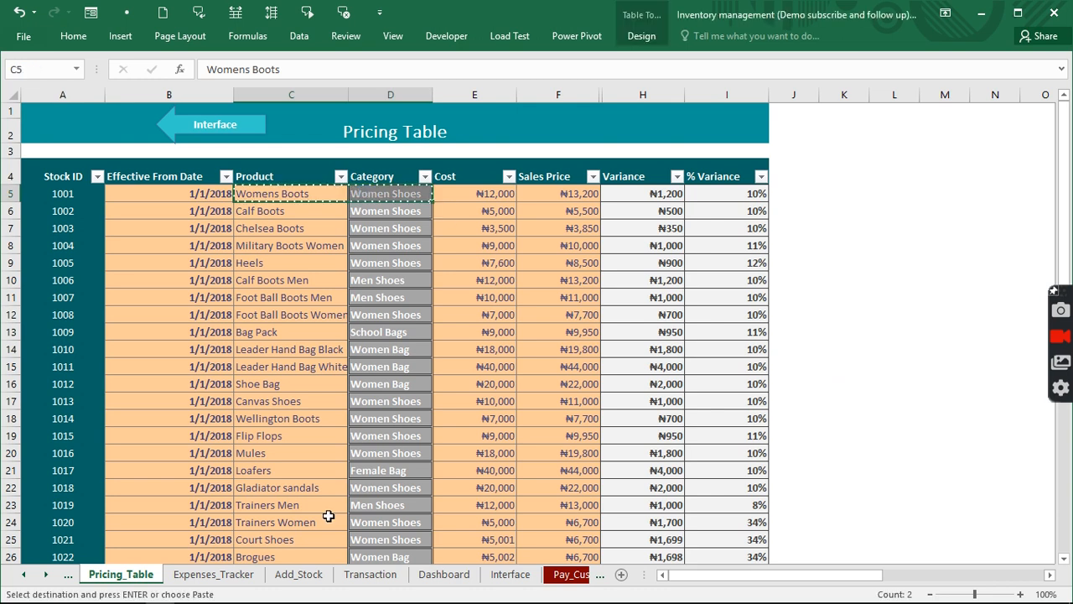
{"action": "scroll", "coordinate": [328, 516], "scroll_direction": "down", "scroll_amount": 7}
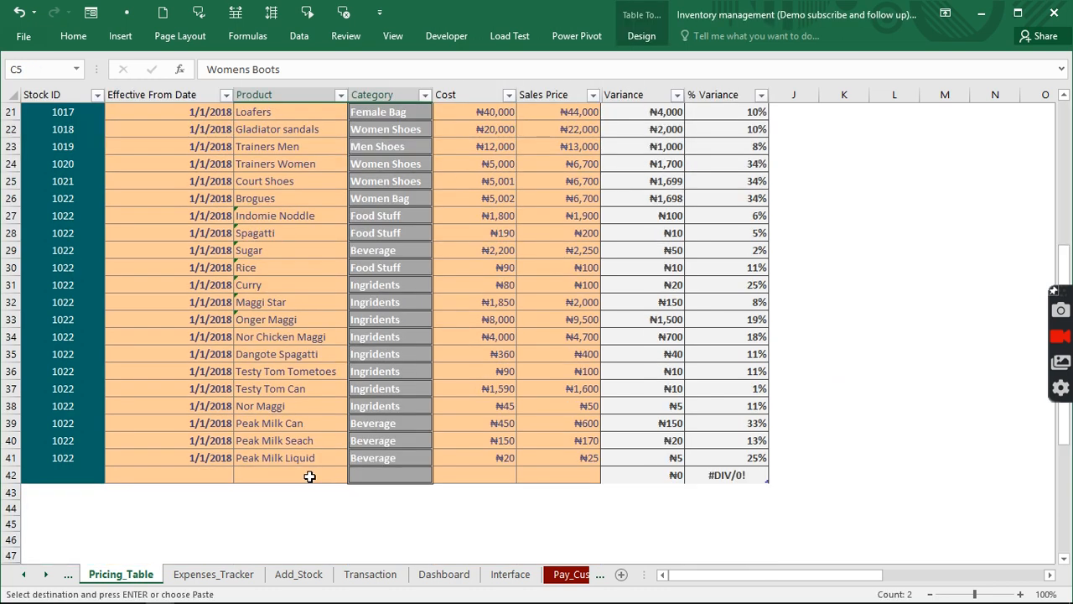
{"action": "left_click", "coordinate": [310, 476]}
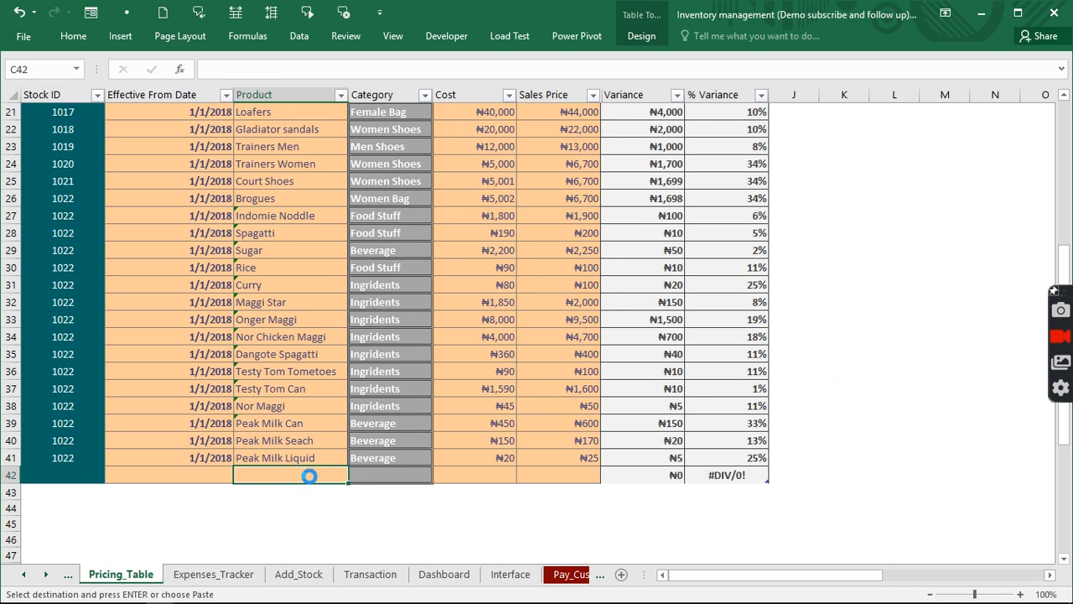
{"action": "key", "text": "ctrl+v"}
Set the new Womens Boots row's cost to 14000 and its sales price to 15500.
{"action": "left_click", "coordinate": [483, 476]}
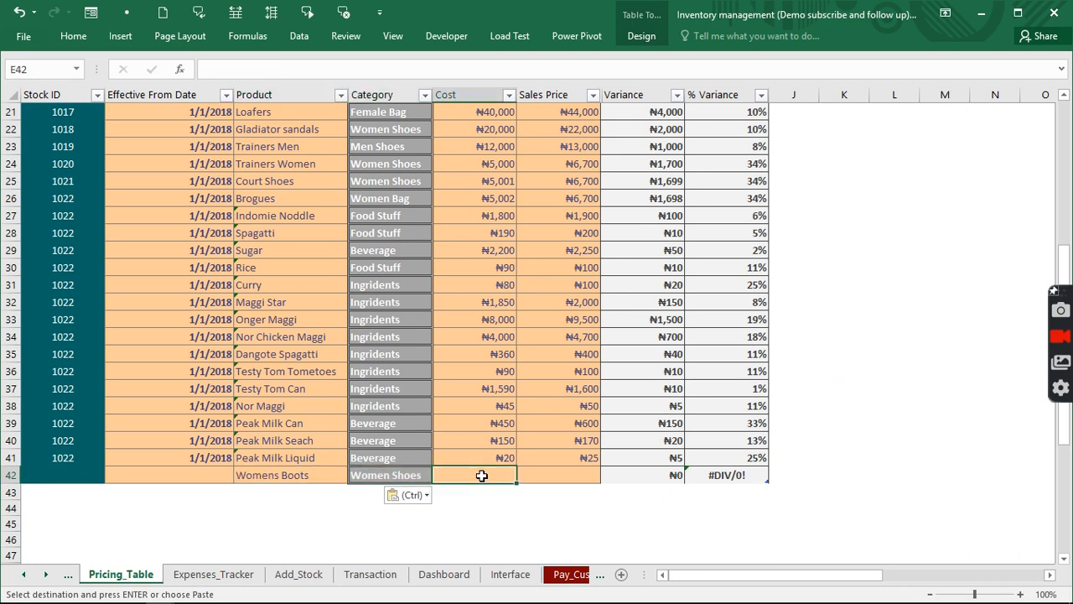
{"action": "type", "text": "1"}
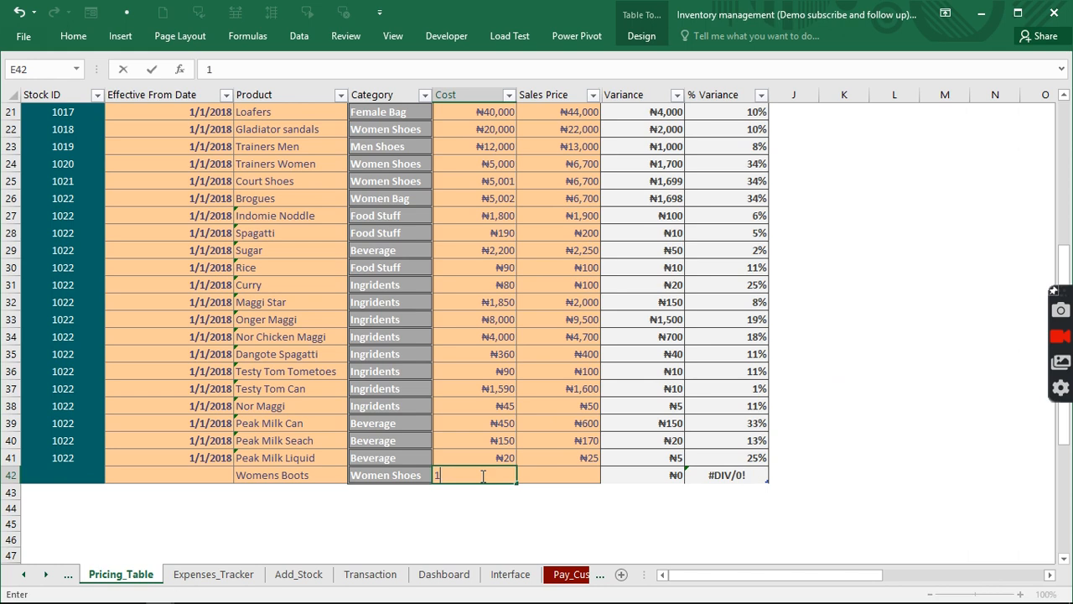
{"action": "type", "text": "4000"}
{"action": "key", "text": "Return"}
{"action": "left_click", "coordinate": [571, 470]}
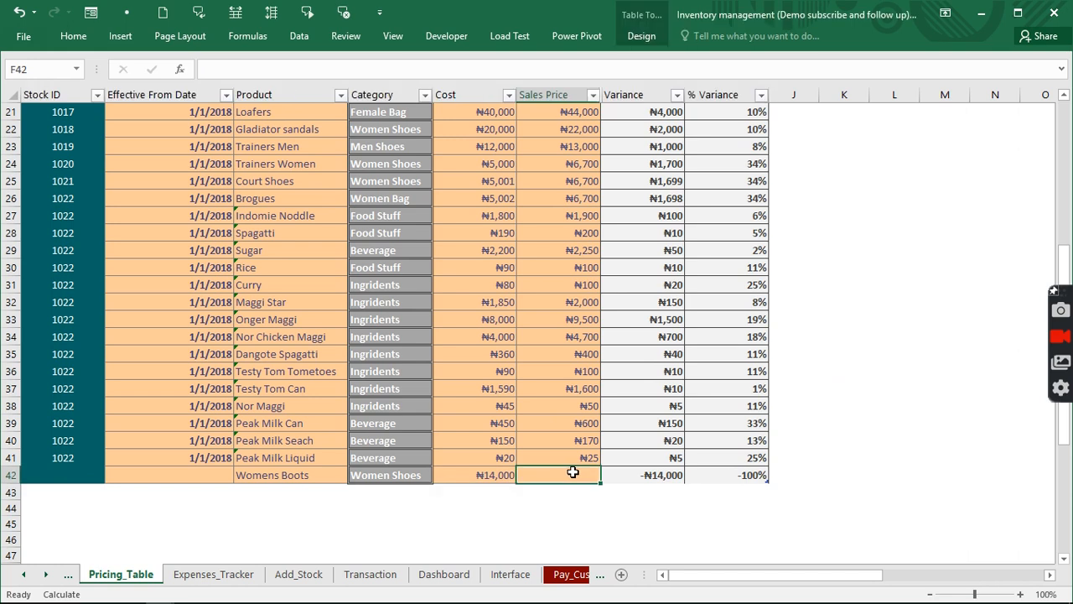
{"action": "type", "text": "15500"}
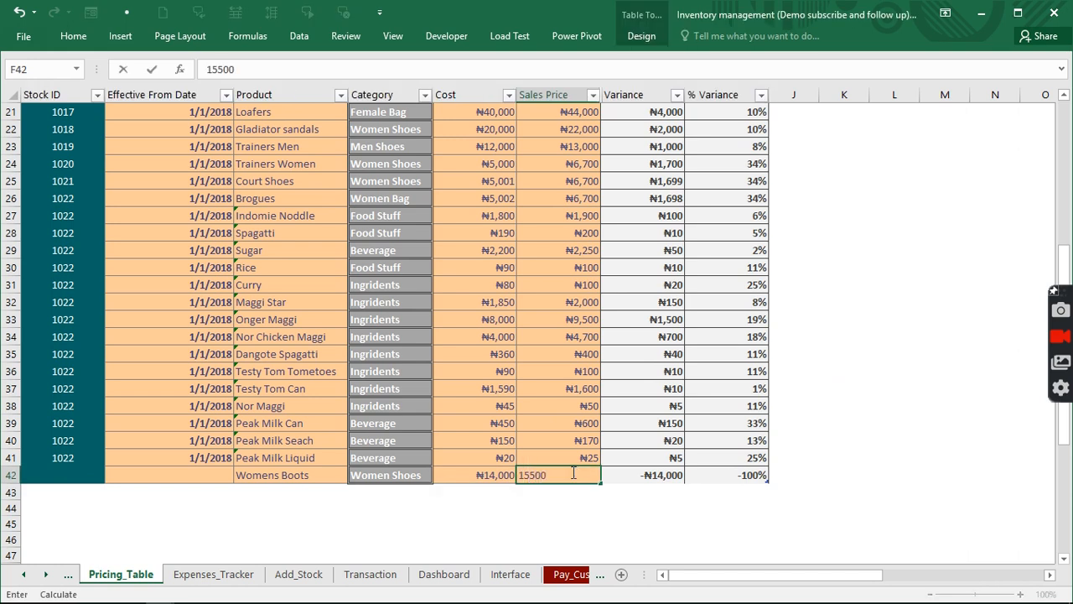
{"action": "key", "text": "Return"}
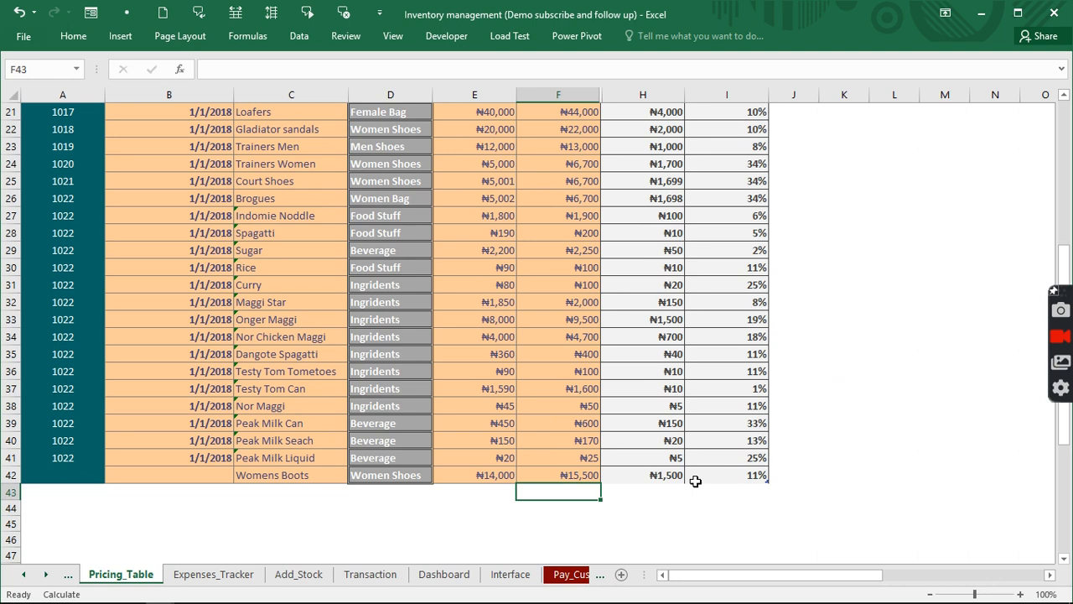
Enter 4/8/20 as the Effective From Date of the new Womens Boots row.
{"action": "left_click", "coordinate": [214, 474]}
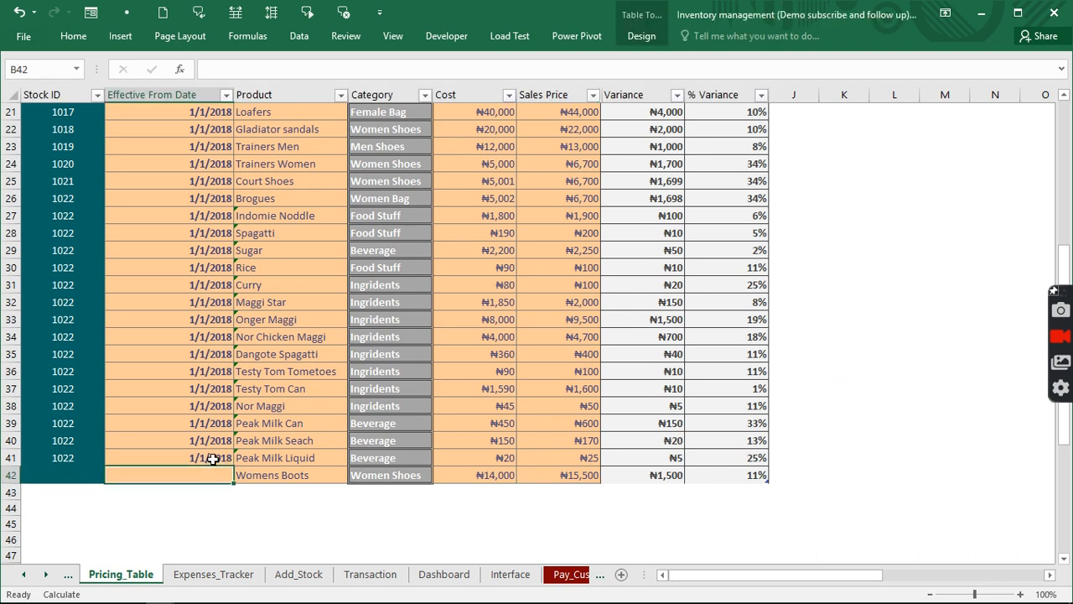
{"action": "type", "text": "4/"}
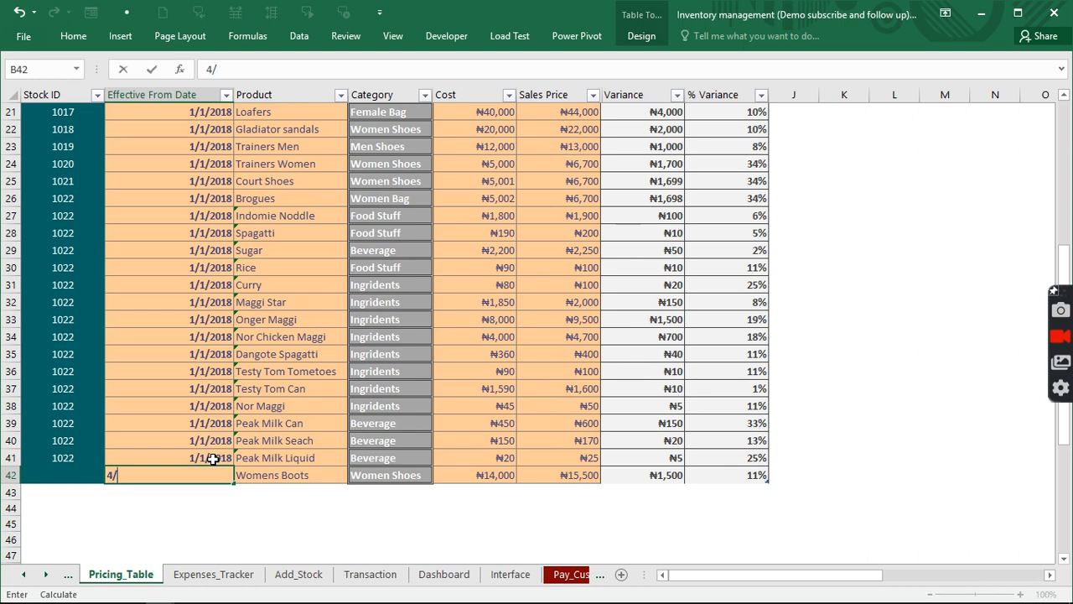
{"action": "type", "text": "8/20"}
{"action": "key", "text": "Return"}
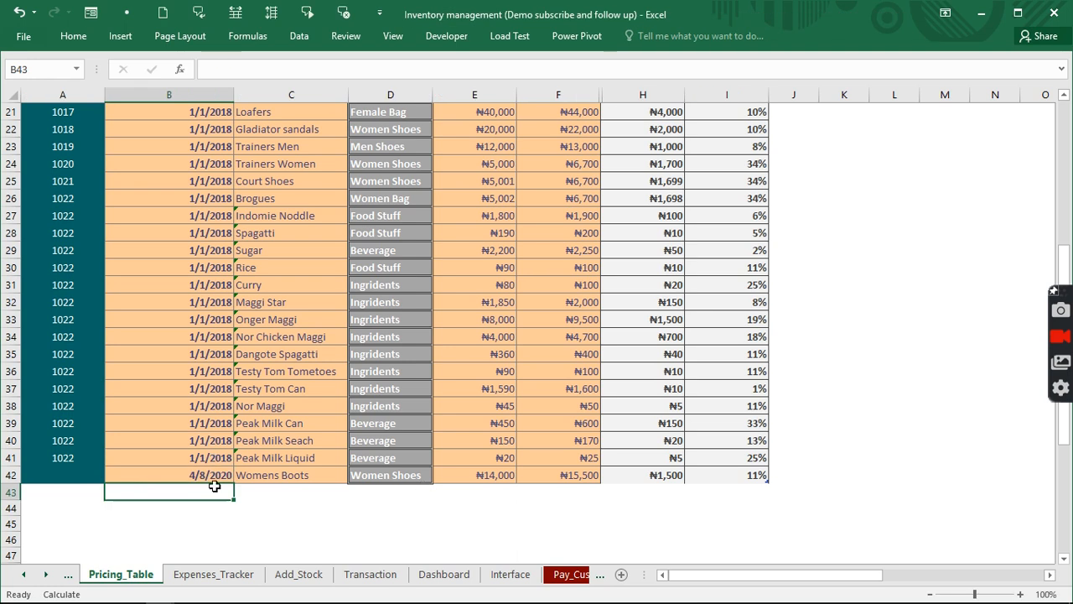
On the Transaction sheet, check the existing womens boots prices and add a row 407 with the product womens boots.
{"action": "left_click", "coordinate": [371, 574]}
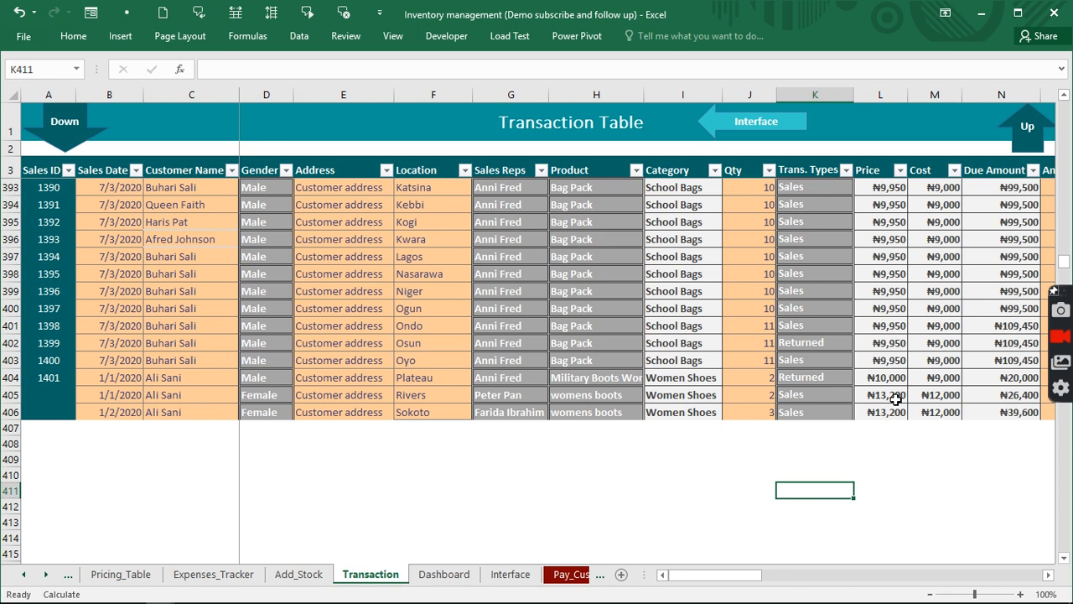
{"action": "left_click_drag", "start_coordinate": [896, 400], "coordinate": [930, 412]}
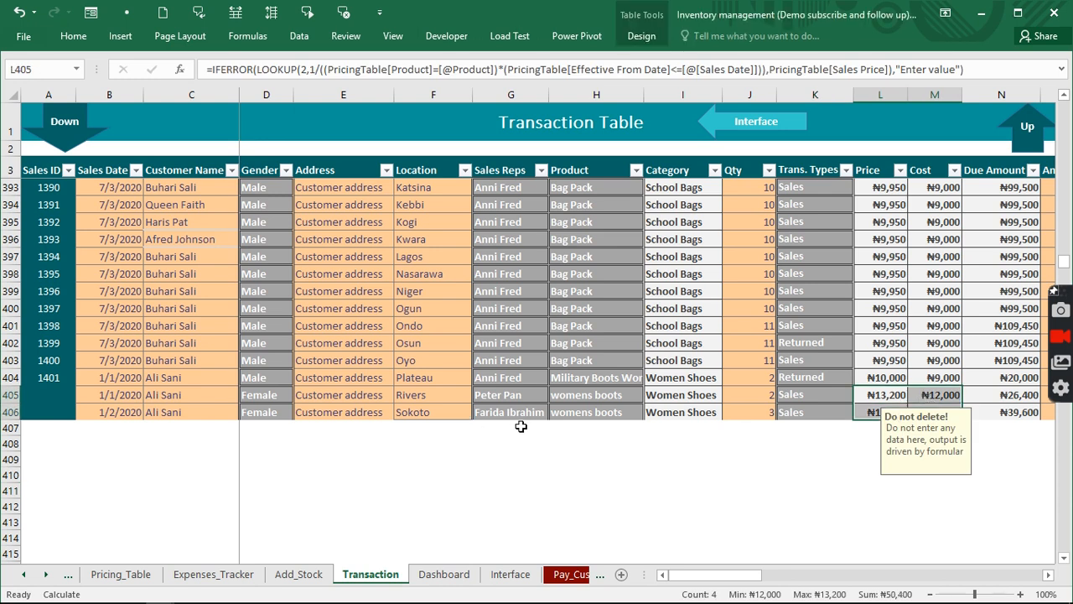
{"action": "left_click", "coordinate": [567, 429]}
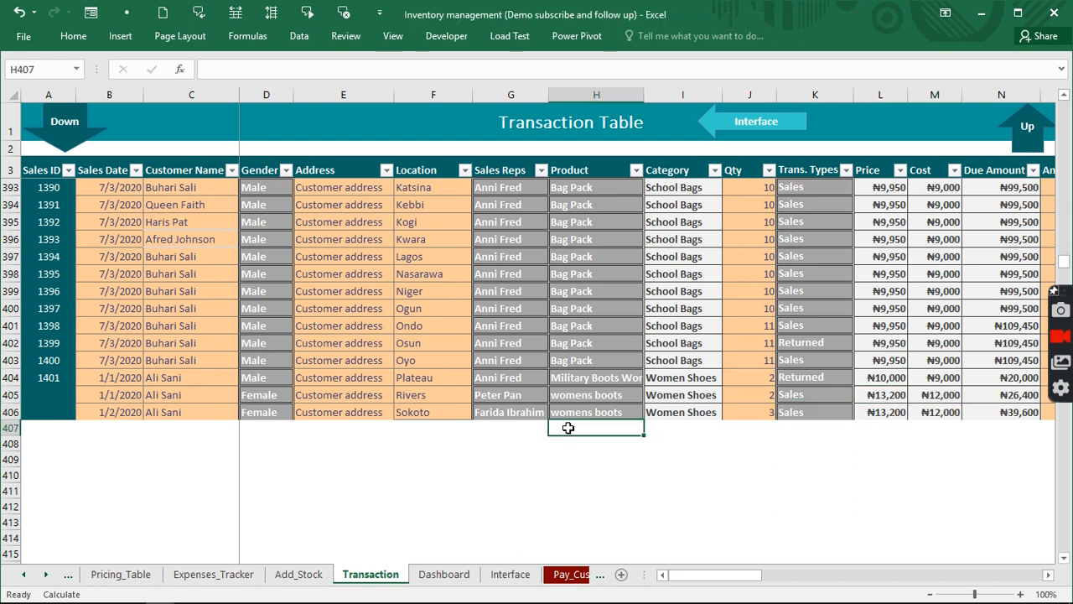
{"action": "type", "text": "womens boots"}
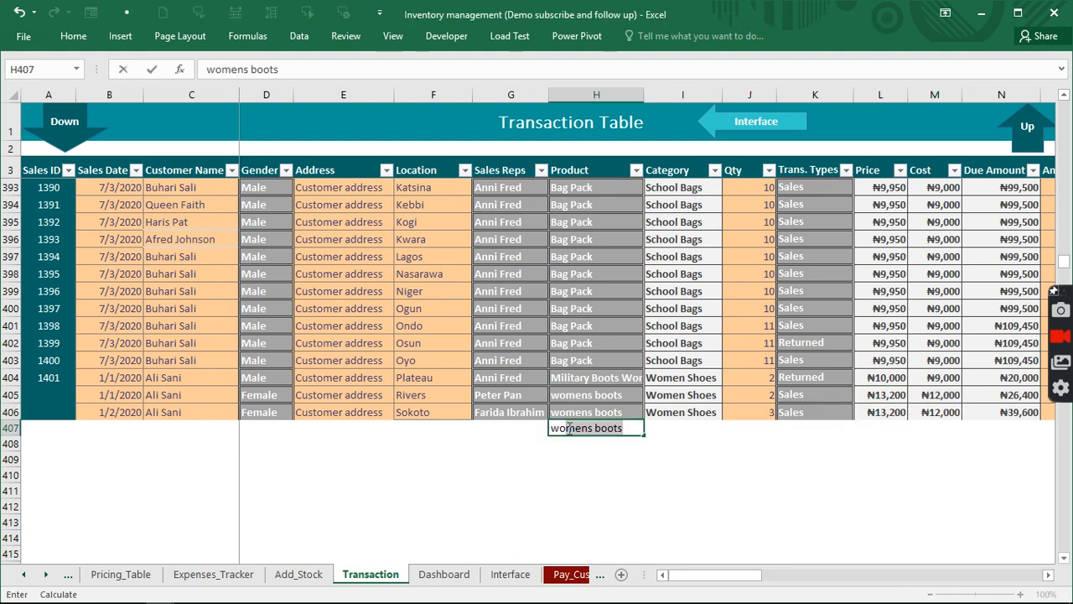
{"action": "key", "text": "ctrl+Return"}
{"action": "key", "text": "Return"}
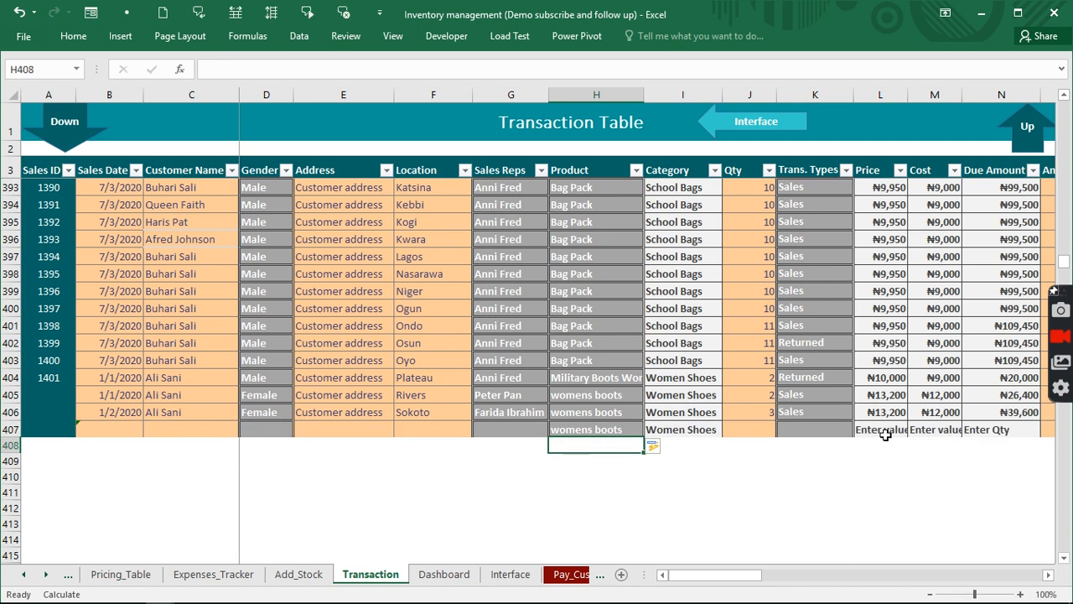
Enter 4/8/20 as the Sales Date of the new womens boots transaction in row 407.
{"action": "left_click", "coordinate": [120, 430]}
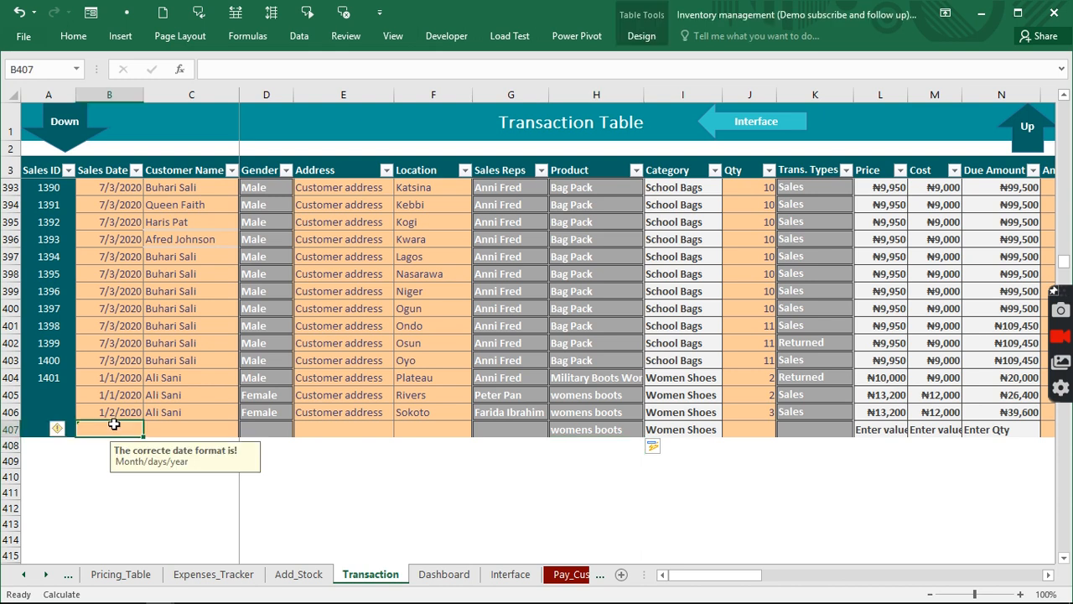
{"action": "type", "text": "4/"}
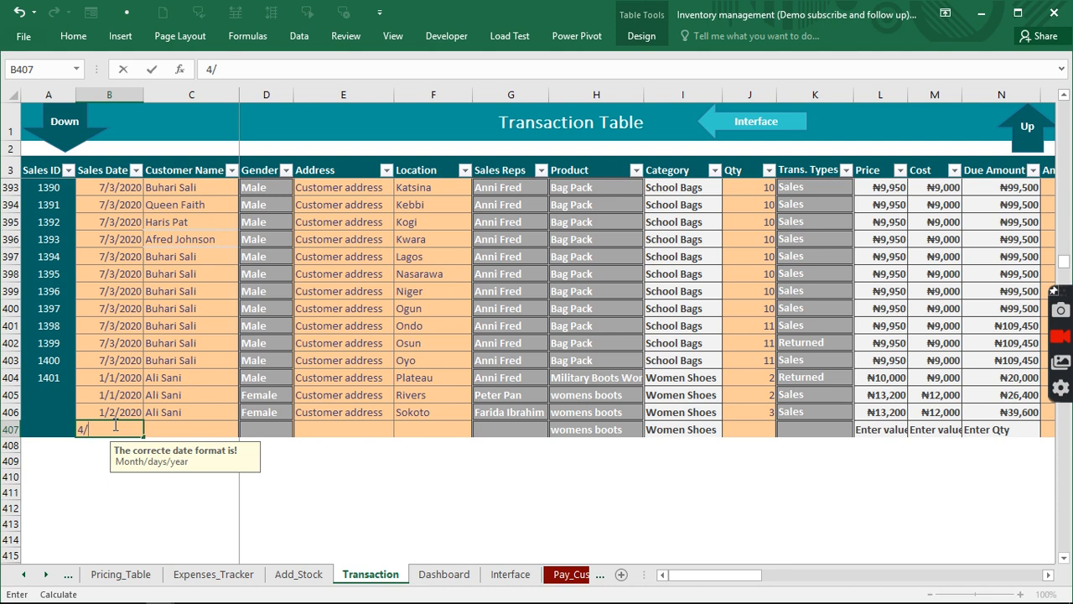
{"action": "type", "text": "8/20"}
{"action": "key", "text": "Return"}
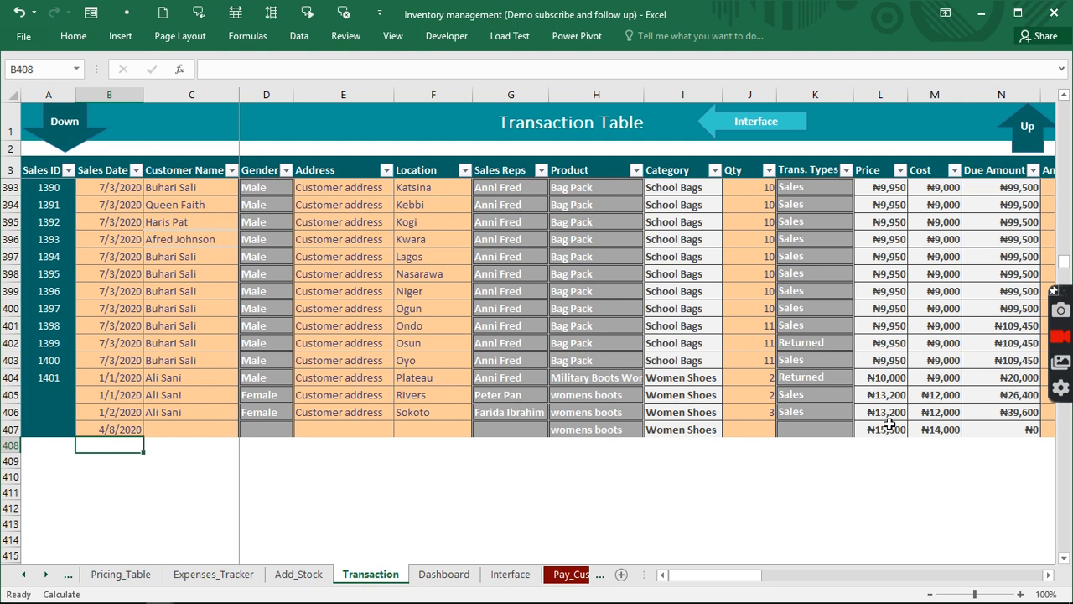
Compare the new womens boots transaction's price with the prices in the two earlier womens boots rows.
{"action": "left_click", "coordinate": [604, 431]}
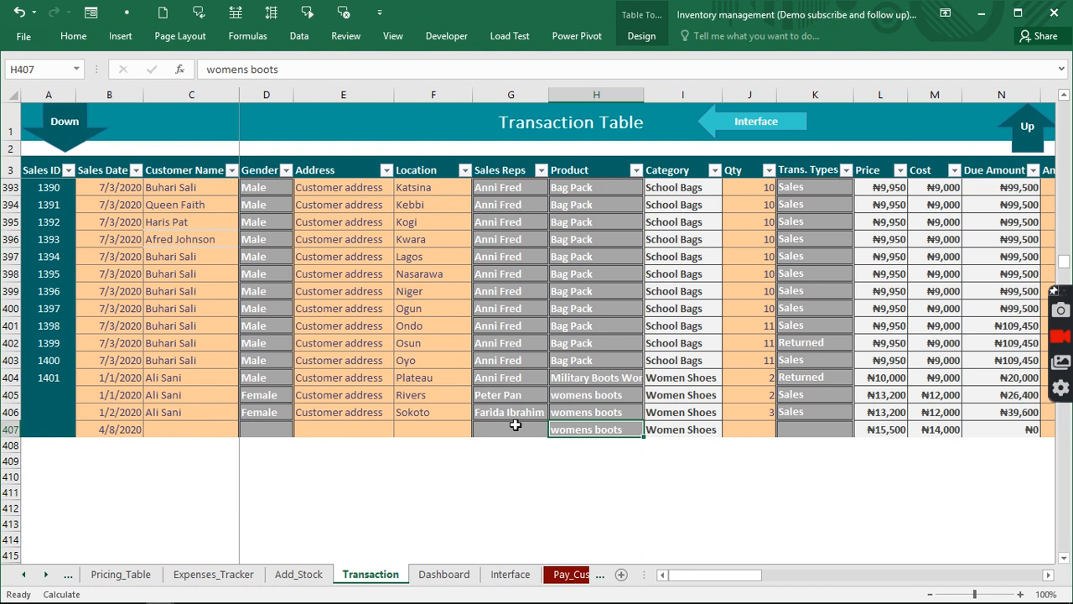
{"action": "left_click", "coordinate": [902, 412]}
{"action": "left_click", "coordinate": [687, 411]}
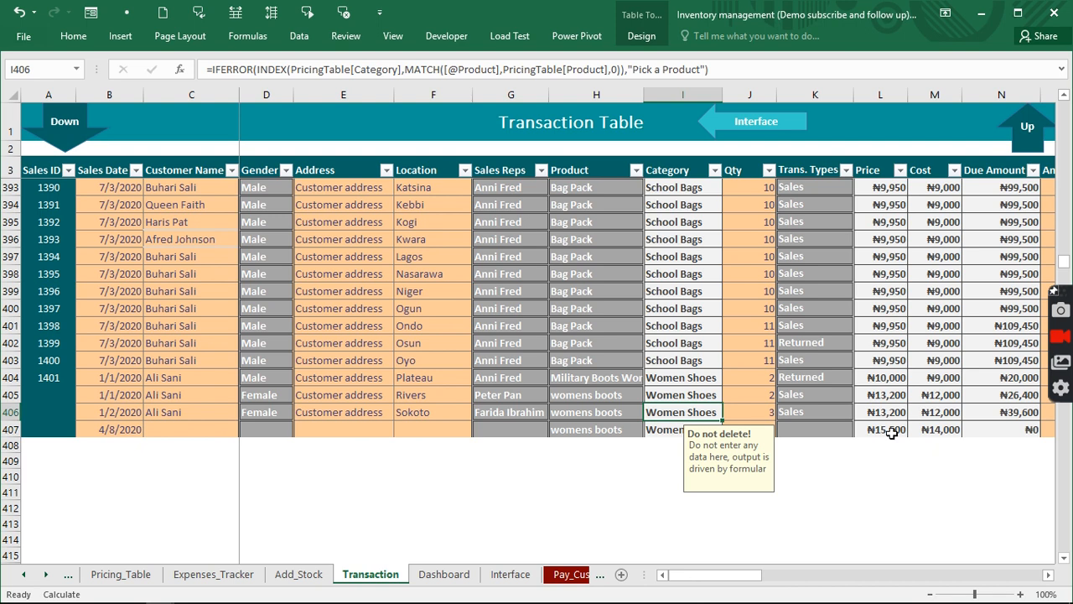
{"action": "left_click_drag", "start_coordinate": [893, 411], "coordinate": [887, 395]}
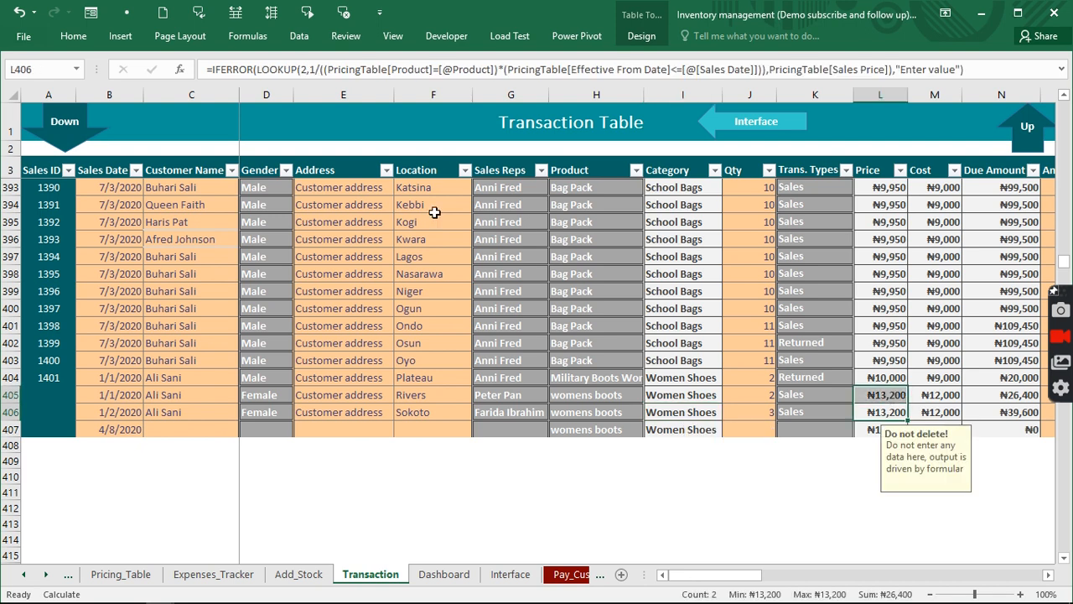
Return to the Pricing Table by way of the Interface sheet and switch to the Inventory Management Part-1 workbook.
{"action": "left_click", "coordinate": [722, 124]}
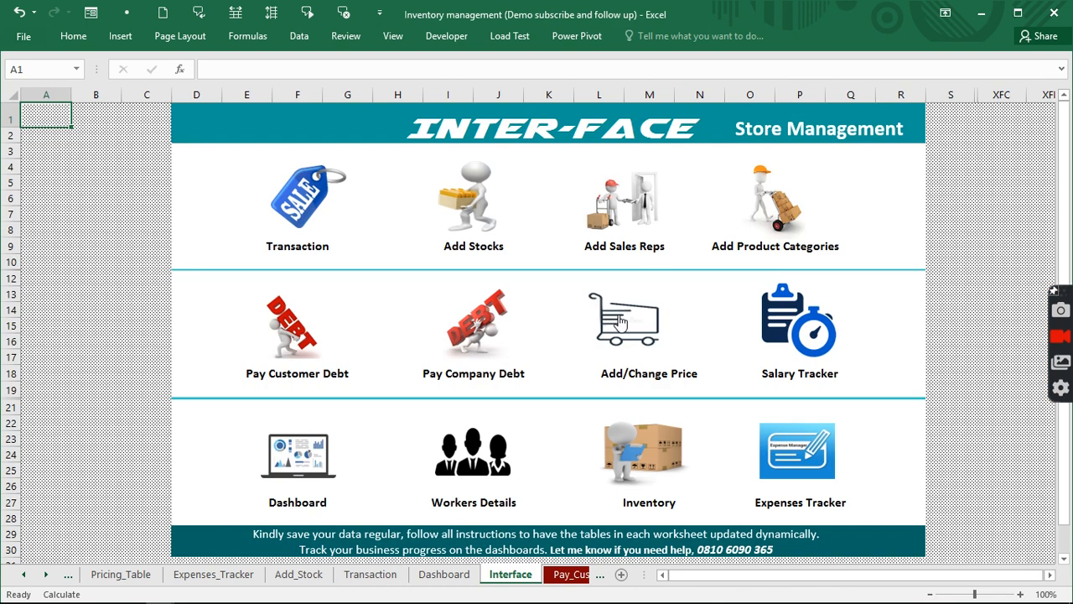
{"action": "left_click", "coordinate": [618, 321]}
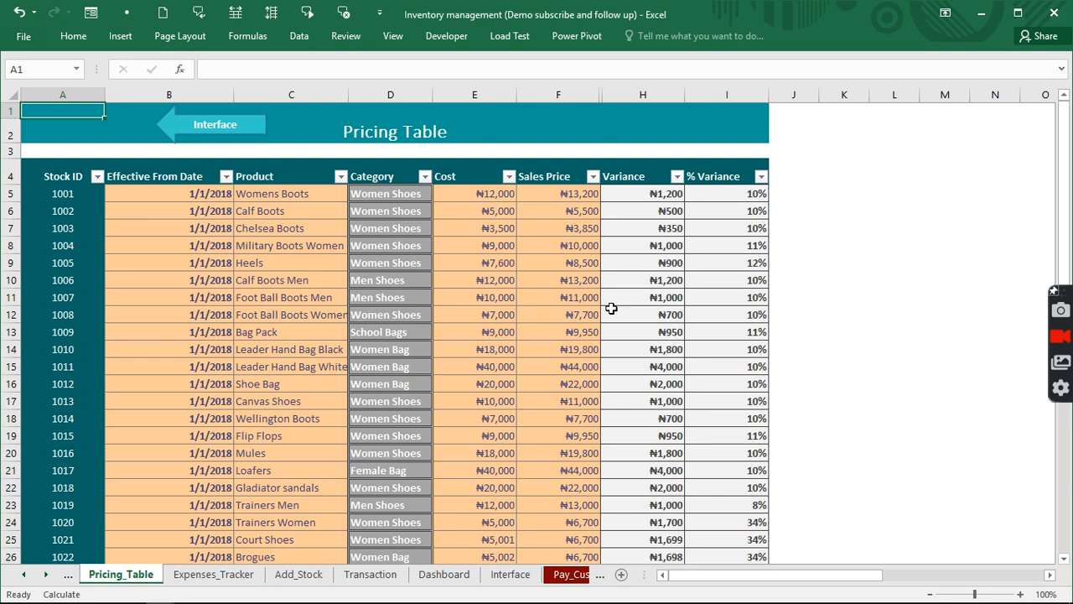
{"action": "left_click", "coordinate": [390, 34]}
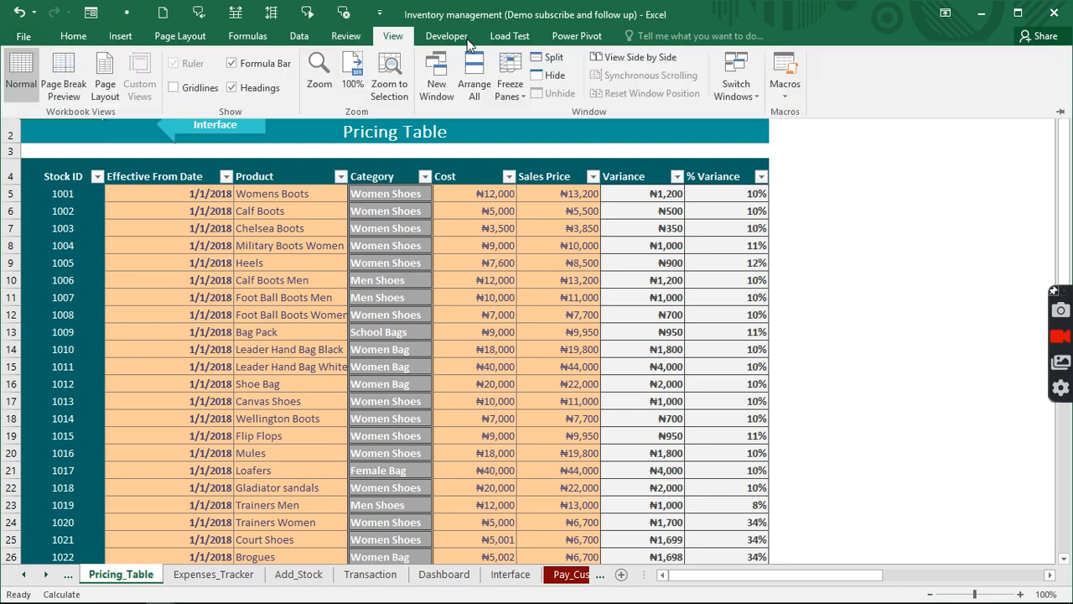
{"action": "left_click", "coordinate": [738, 99]}
{"action": "left_click", "coordinate": [782, 133]}
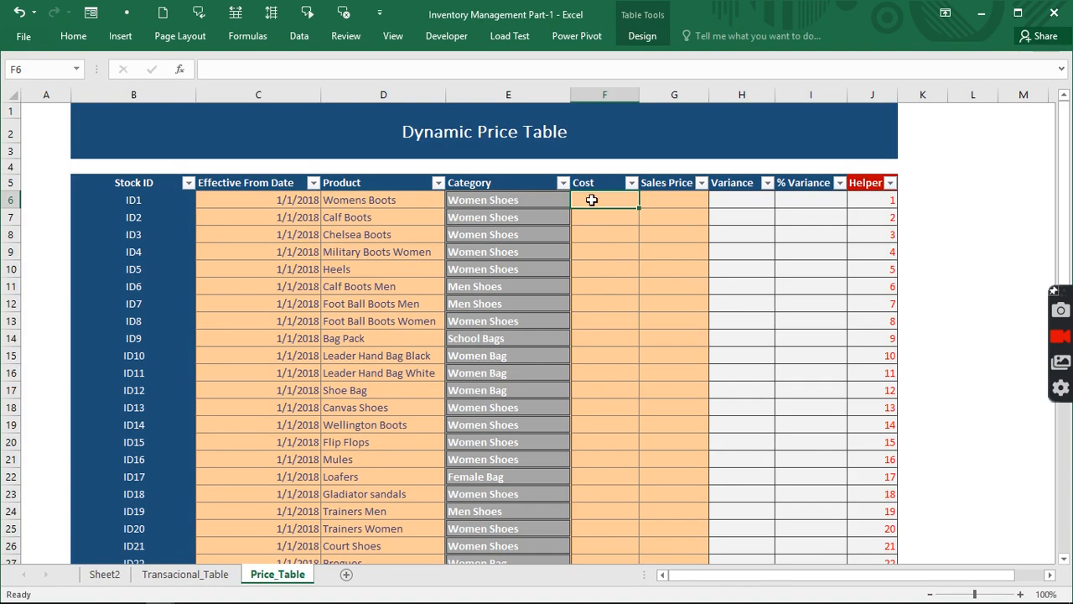
On the Transacional_Table sheet, examine the transaction rows and the product choices available for the first transaction.
{"action": "left_click", "coordinate": [187, 575]}
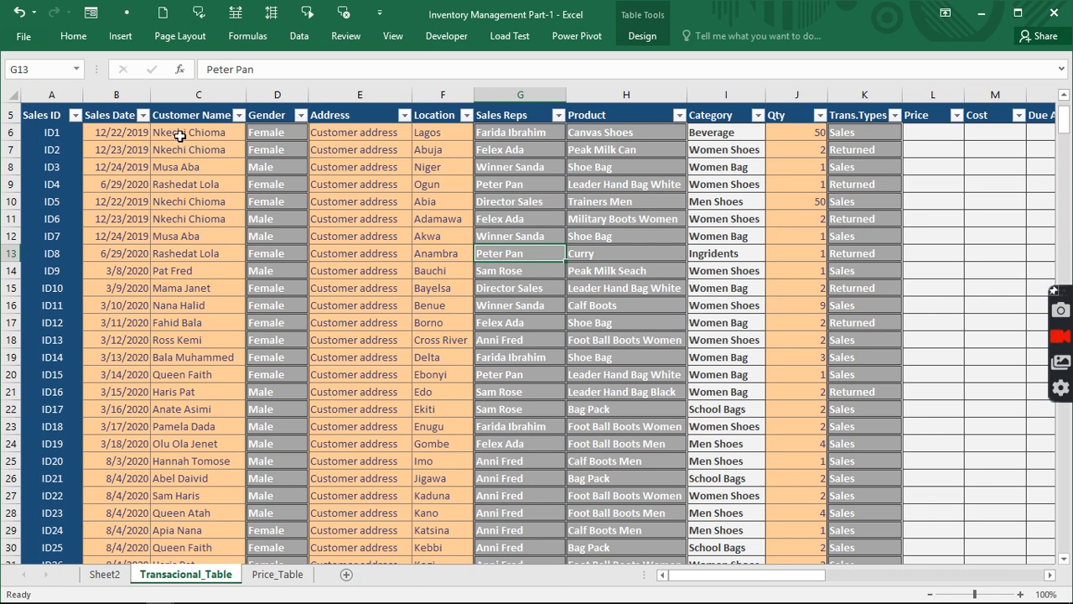
{"action": "left_click", "coordinate": [132, 133]}
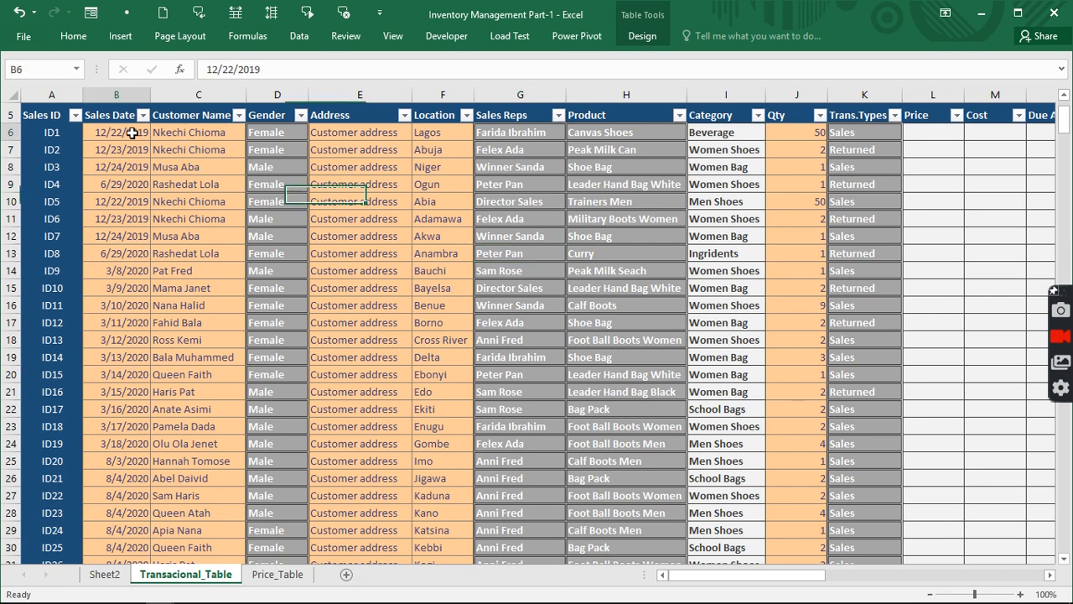
{"action": "left_click_drag", "start_coordinate": [132, 132], "coordinate": [965, 365]}
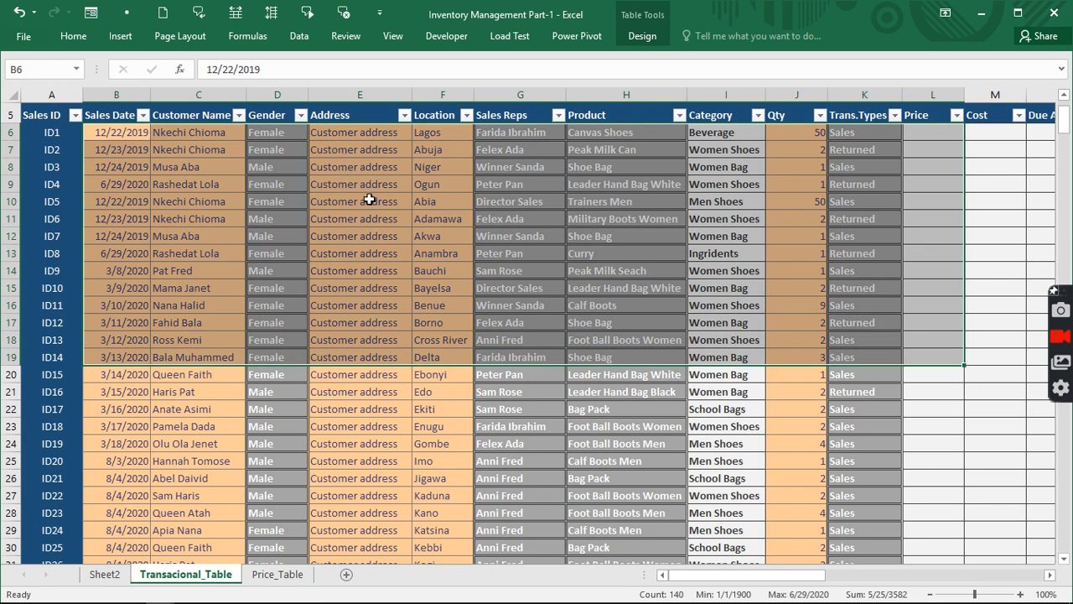
{"action": "scroll", "coordinate": [369, 200], "scroll_direction": "up", "scroll_amount": 2}
{"action": "left_click", "coordinate": [652, 206]}
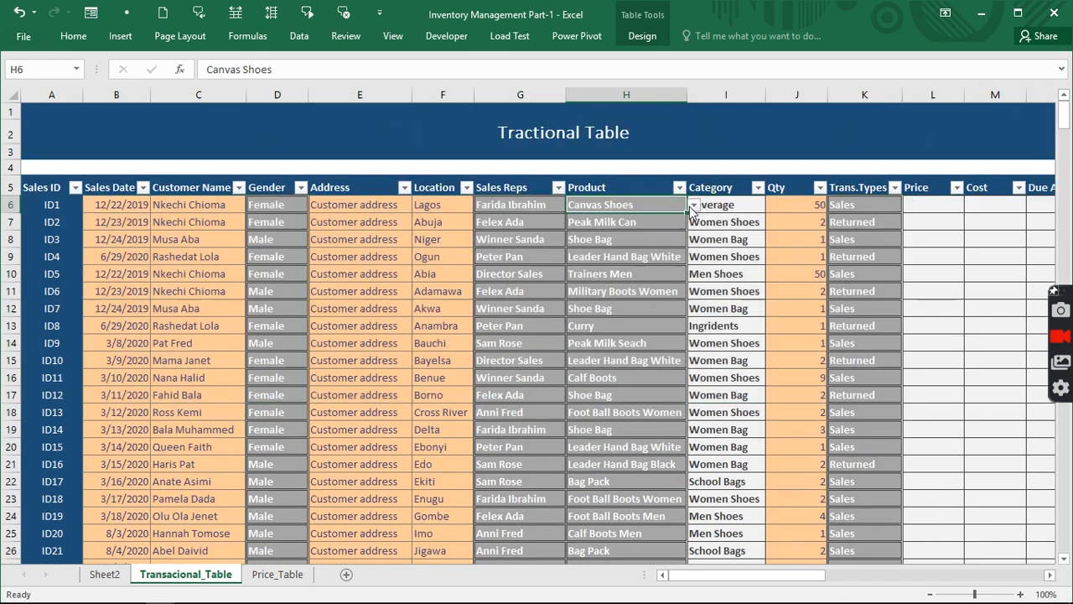
{"action": "left_click", "coordinate": [693, 206]}
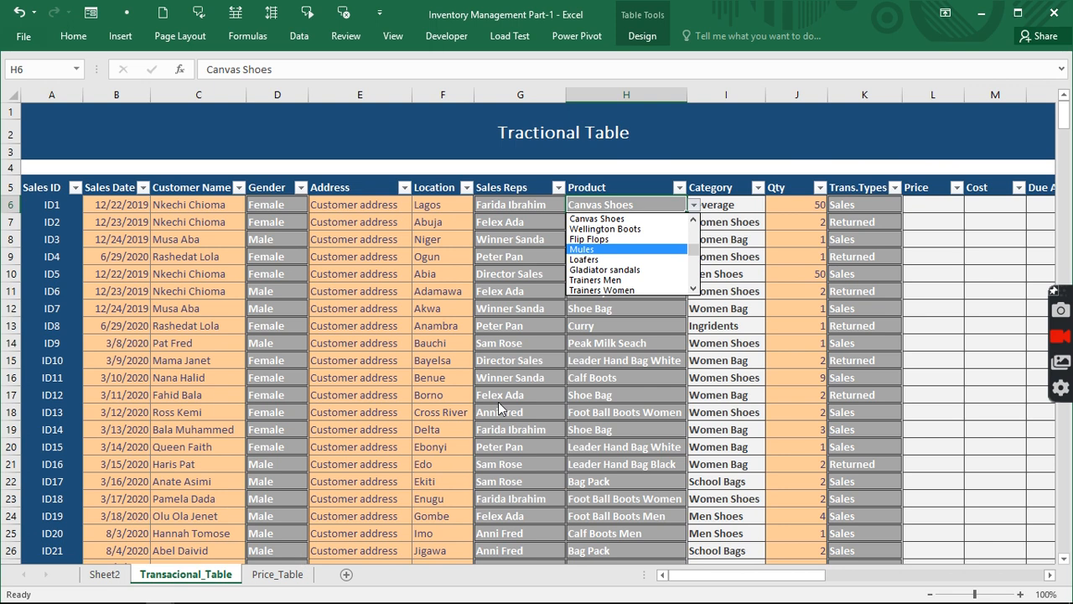
{"action": "key", "text": "Escape"}
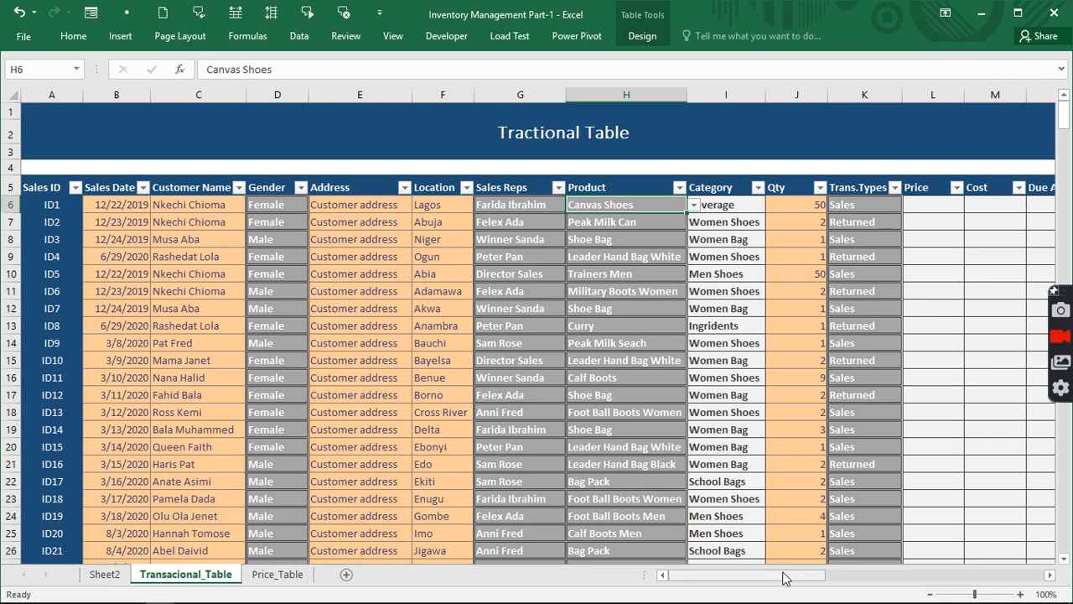
Examine the formulas under Unique List, Unique Count and Dropdown Link in the helper area around columns AO to AQ.
{"action": "left_click_drag", "start_coordinate": [786, 578], "coordinate": [1023, 585]}
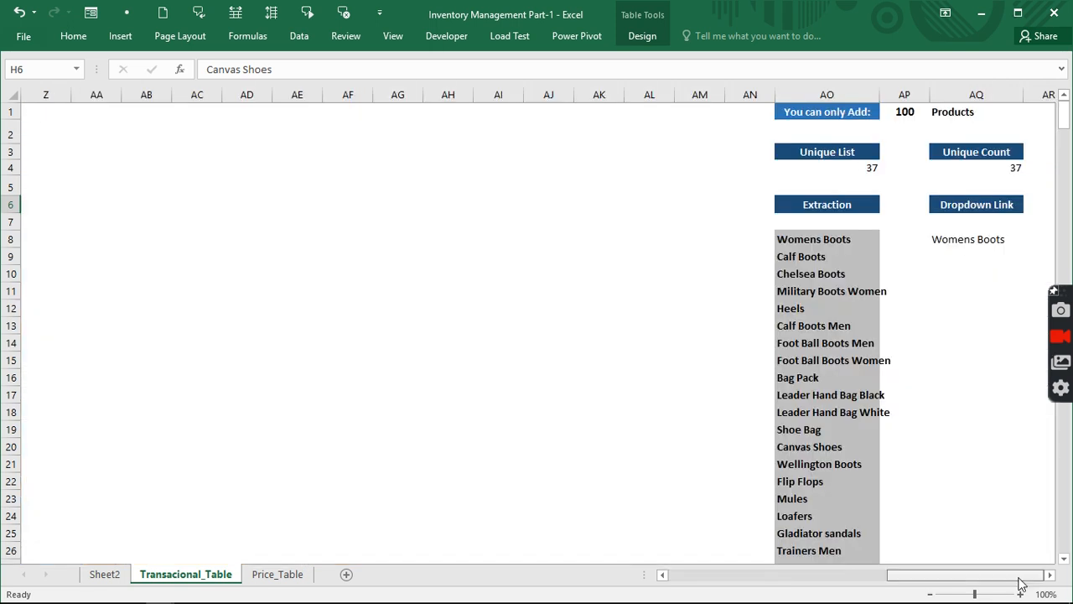
{"action": "left_click", "coordinate": [867, 166]}
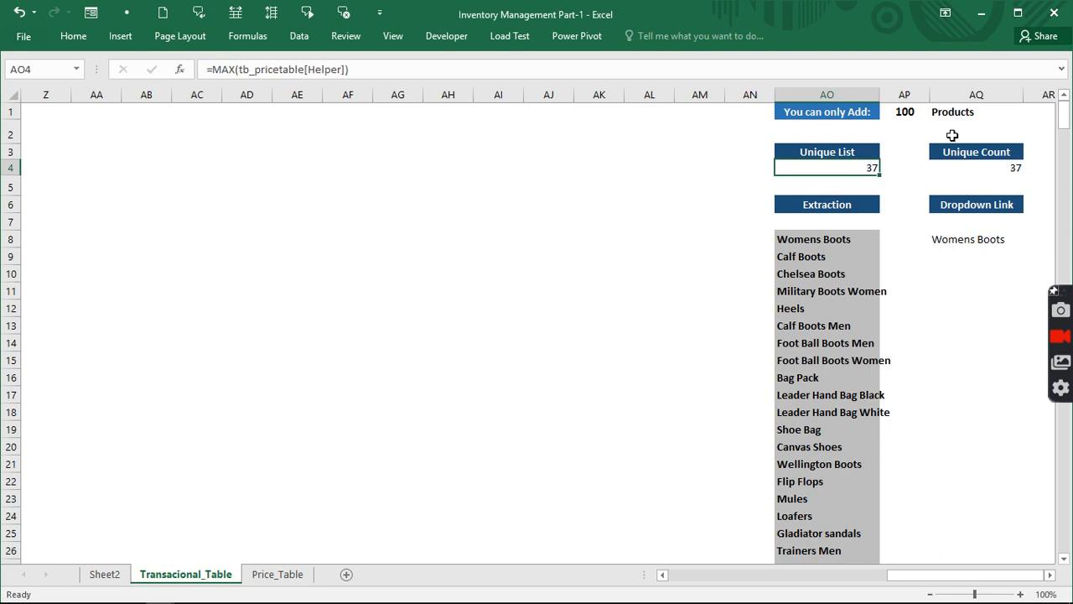
{"action": "left_click", "coordinate": [1000, 166]}
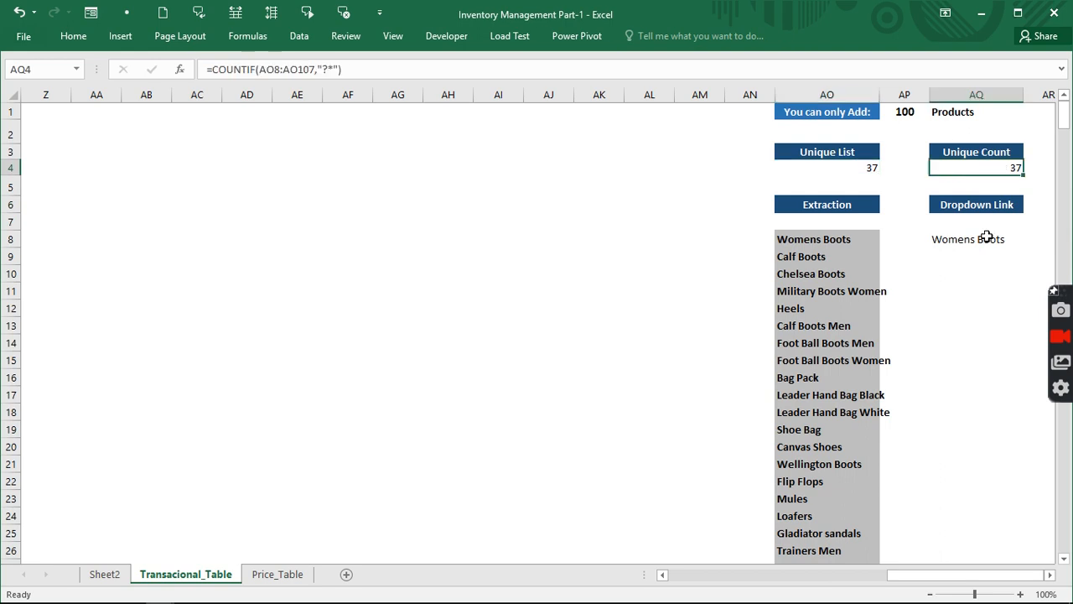
{"action": "left_click", "coordinate": [987, 238]}
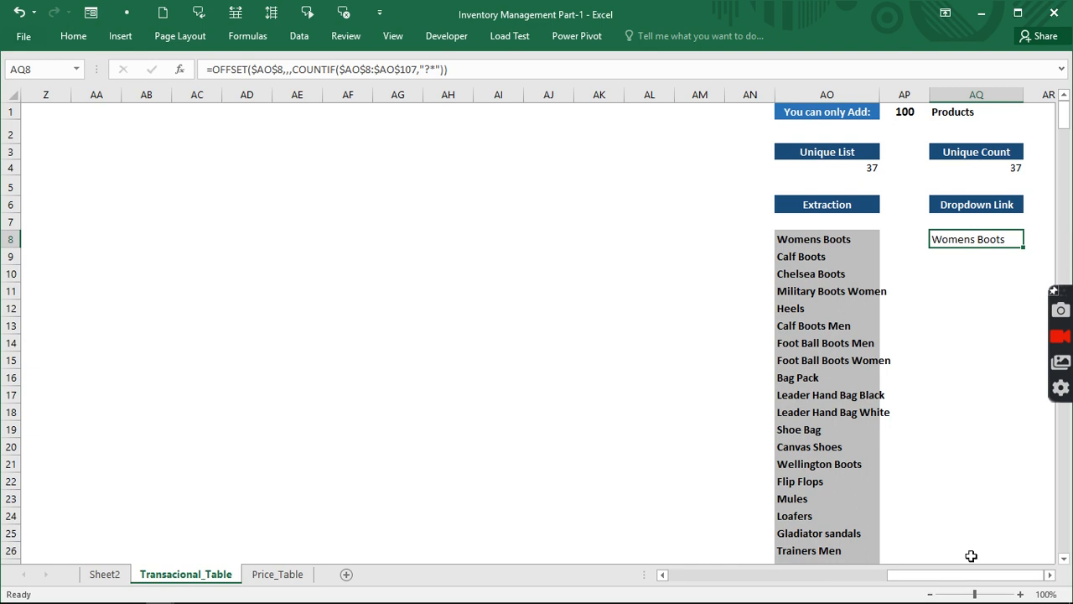
{"action": "left_click_drag", "start_coordinate": [963, 576], "coordinate": [765, 576]}
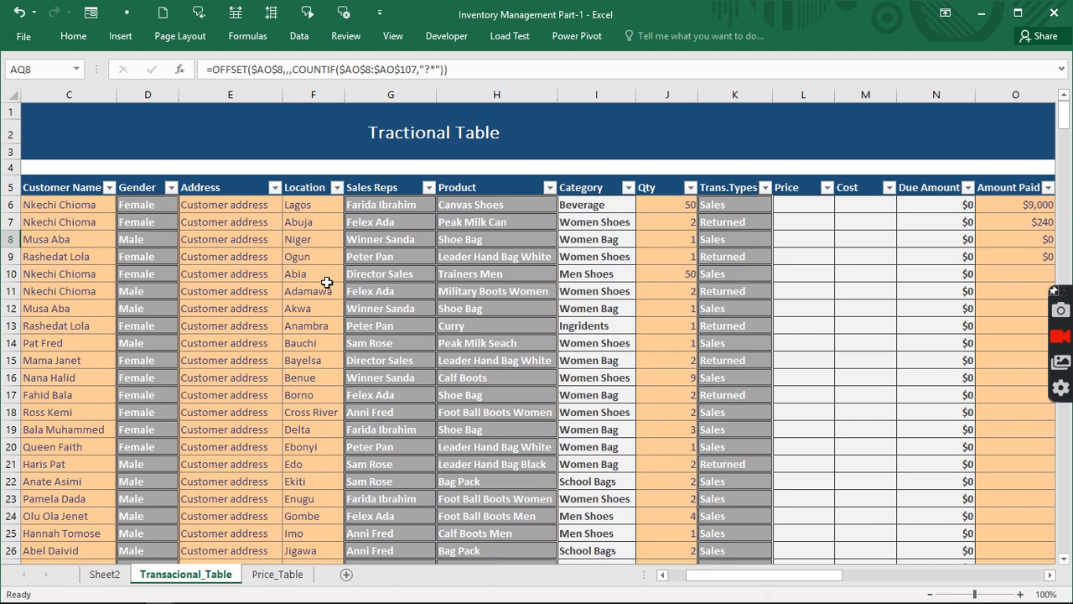
Copy the two columns of cost and sales price amounts in columns A and B of Sheet2.
{"action": "left_click", "coordinate": [277, 575]}
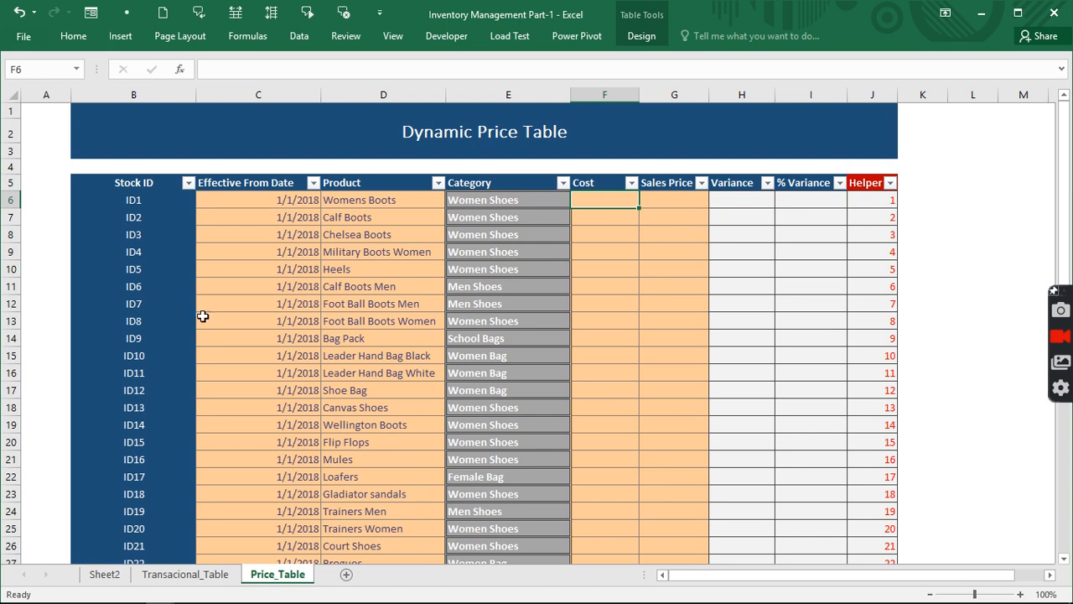
{"action": "left_click", "coordinate": [105, 574]}
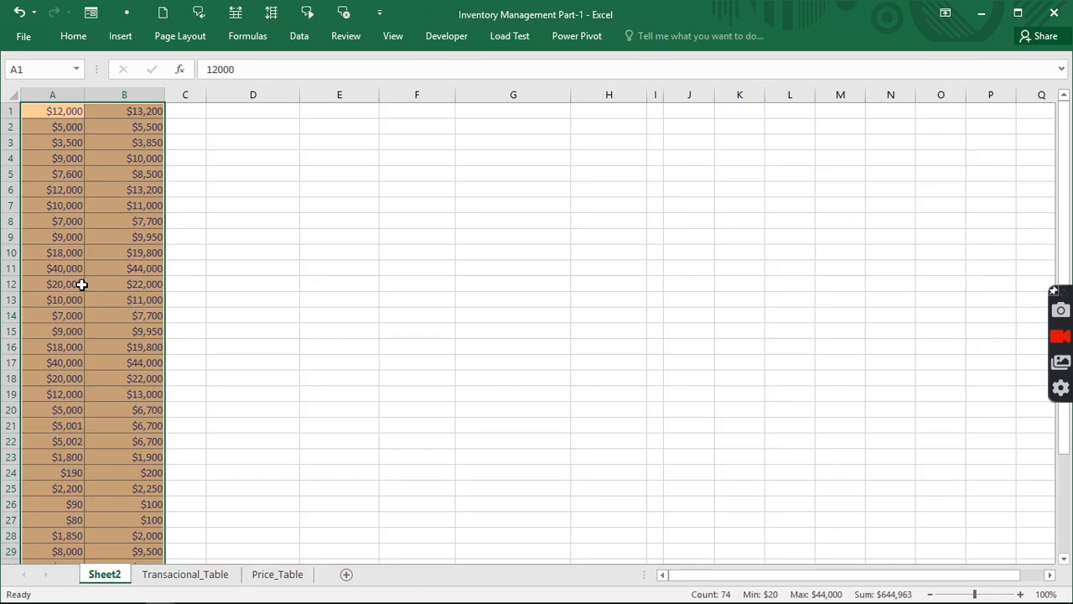
{"action": "key", "text": "ctrl+c"}
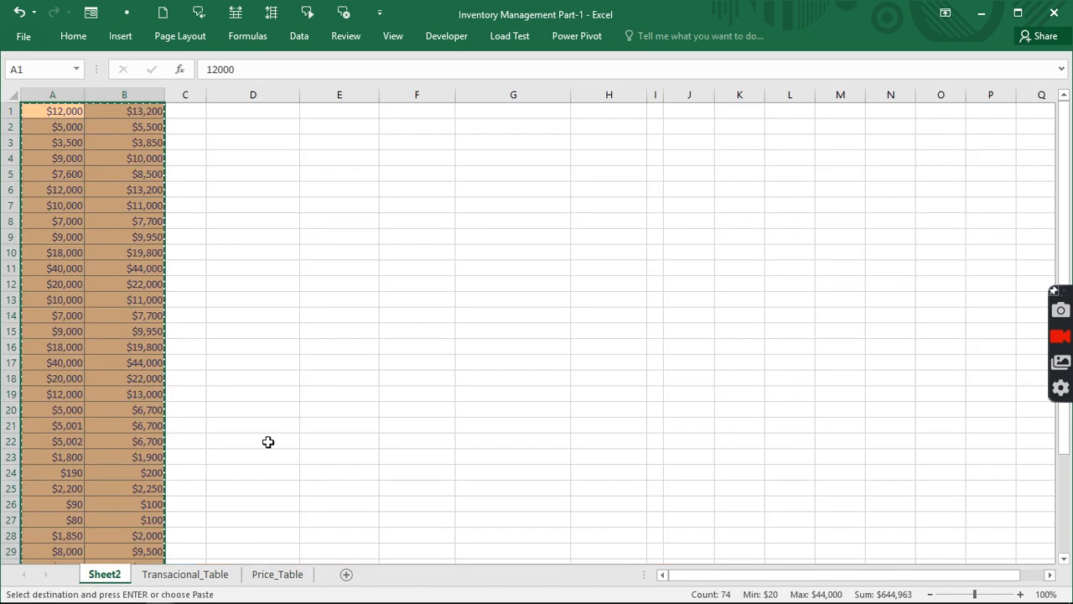
Try pasting the copied amounts into the Price and Cost columns of Transacional_Table from L6, and take the paste back out.
{"action": "left_click", "coordinate": [211, 575]}
{"action": "left_click", "coordinate": [807, 204]}
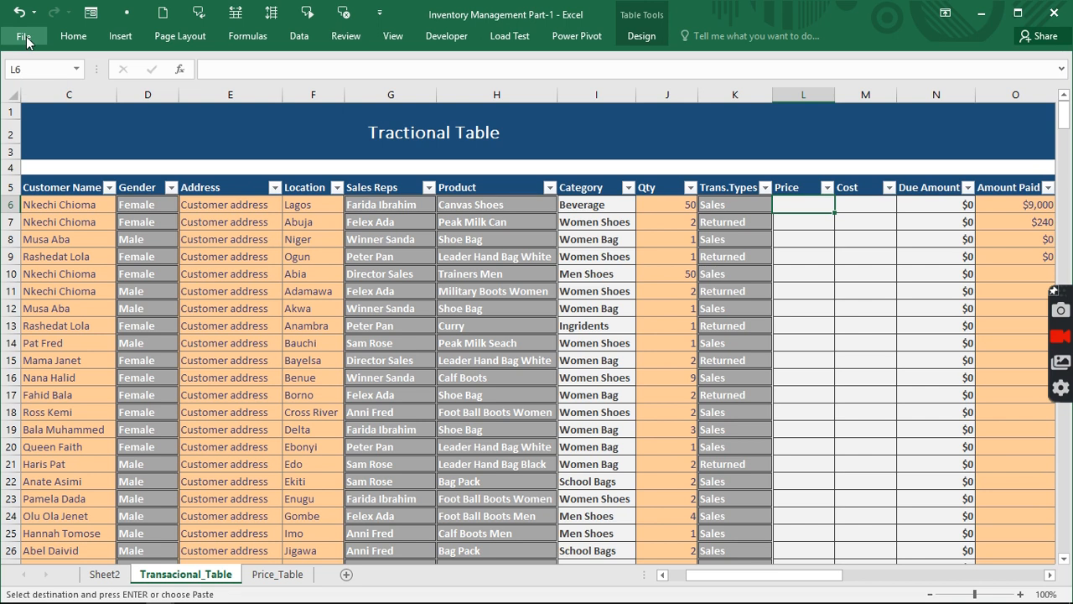
{"action": "left_click", "coordinate": [72, 36]}
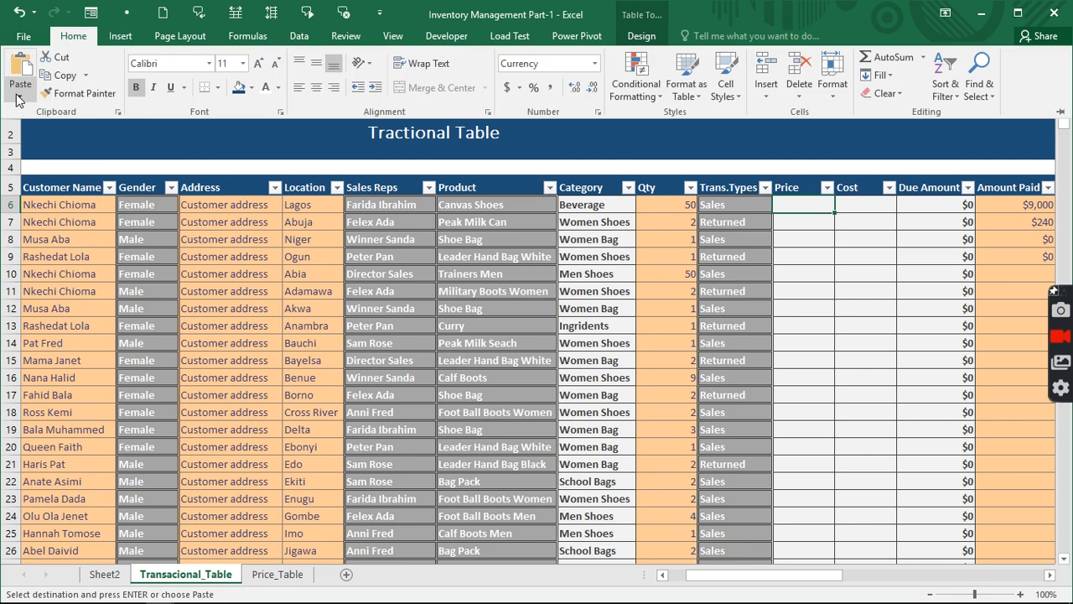
{"action": "left_click", "coordinate": [17, 99]}
{"action": "left_click", "coordinate": [26, 199]}
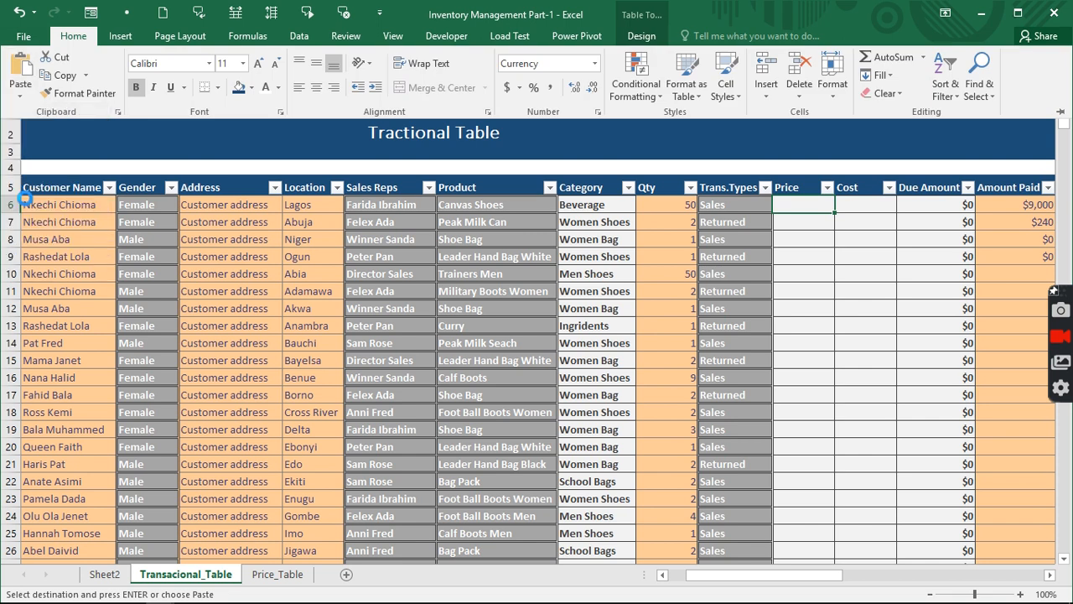
{"action": "key", "text": "ctrl+v"}
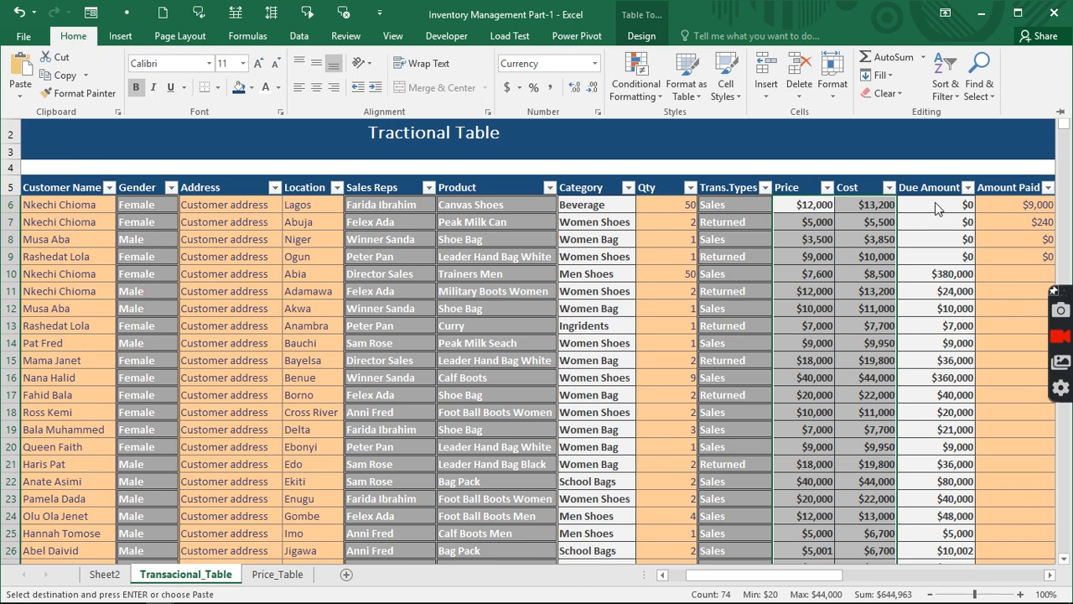
{"action": "key", "text": "Delete"}
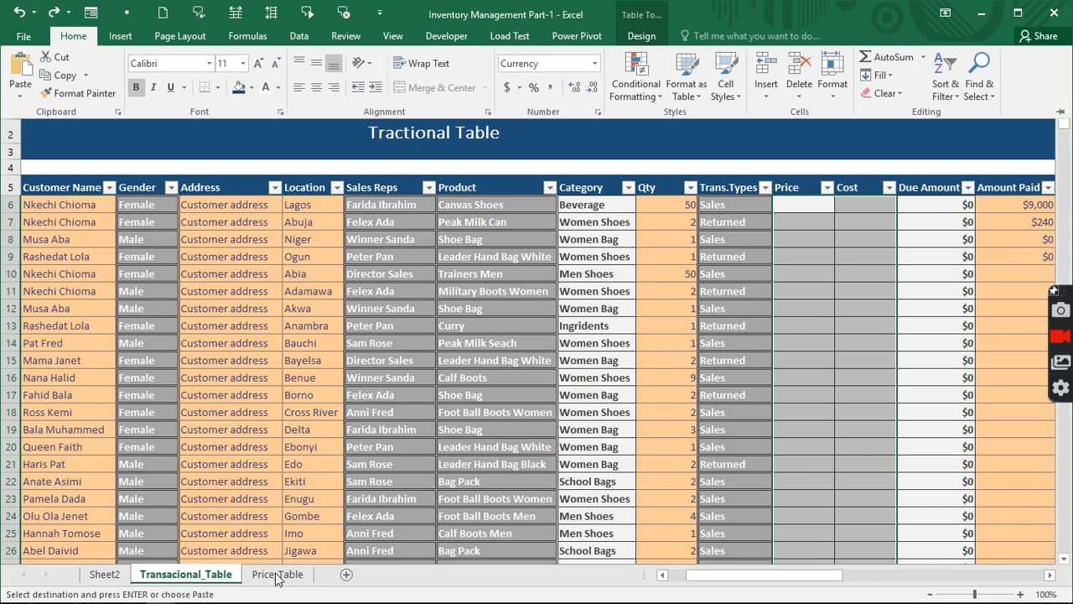
Paste the copied amounts as values into the Cost and Sales Price columns of the Price_Table sheet, starting at F6.
{"action": "left_click", "coordinate": [276, 576]}
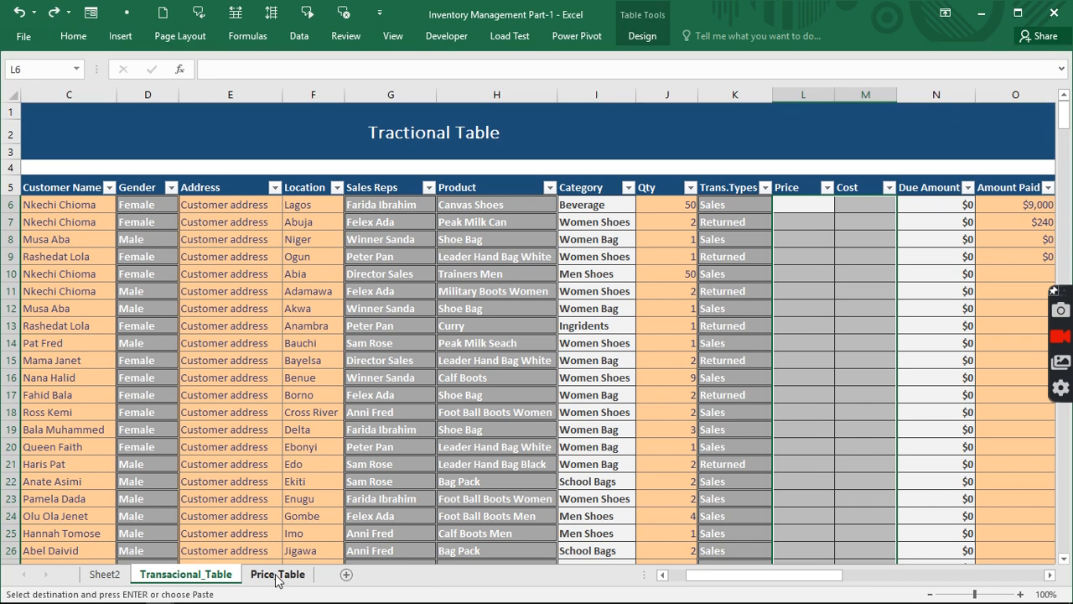
{"action": "left_click", "coordinate": [276, 575]}
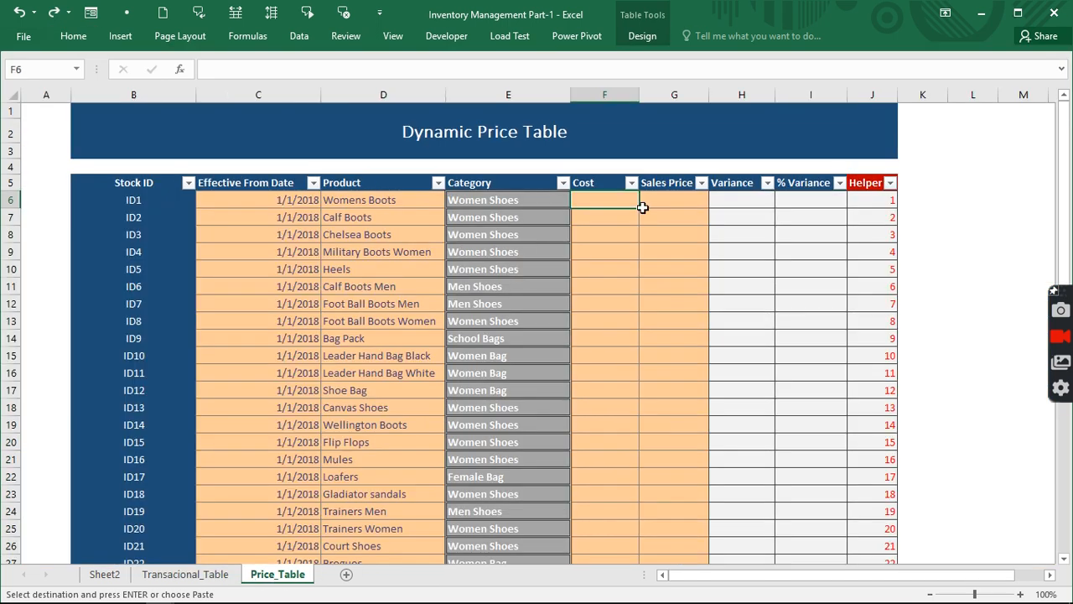
{"action": "left_click", "coordinate": [61, 38]}
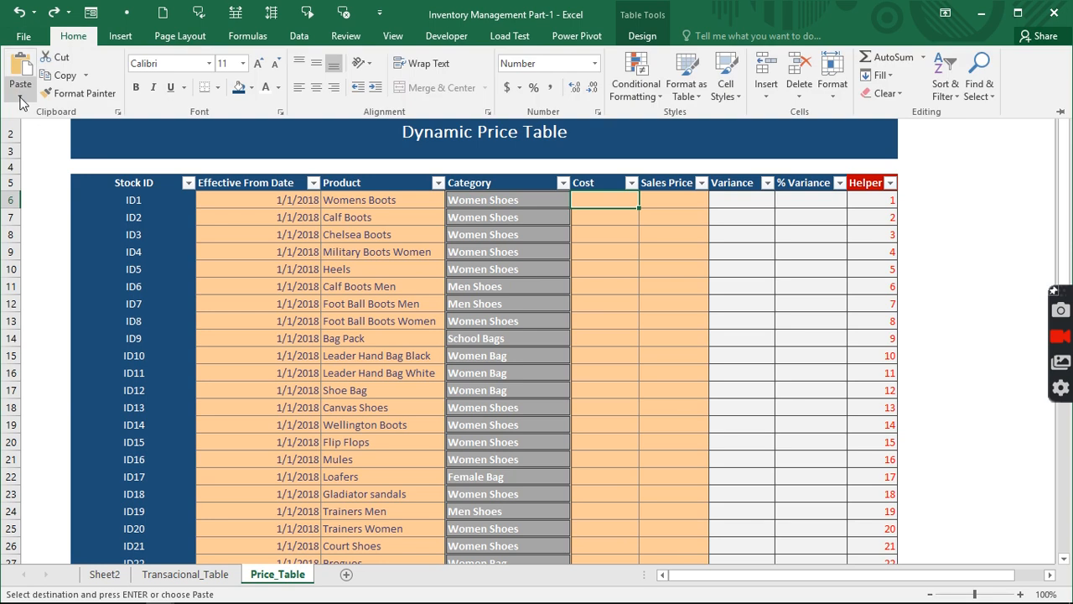
{"action": "left_click", "coordinate": [20, 92]}
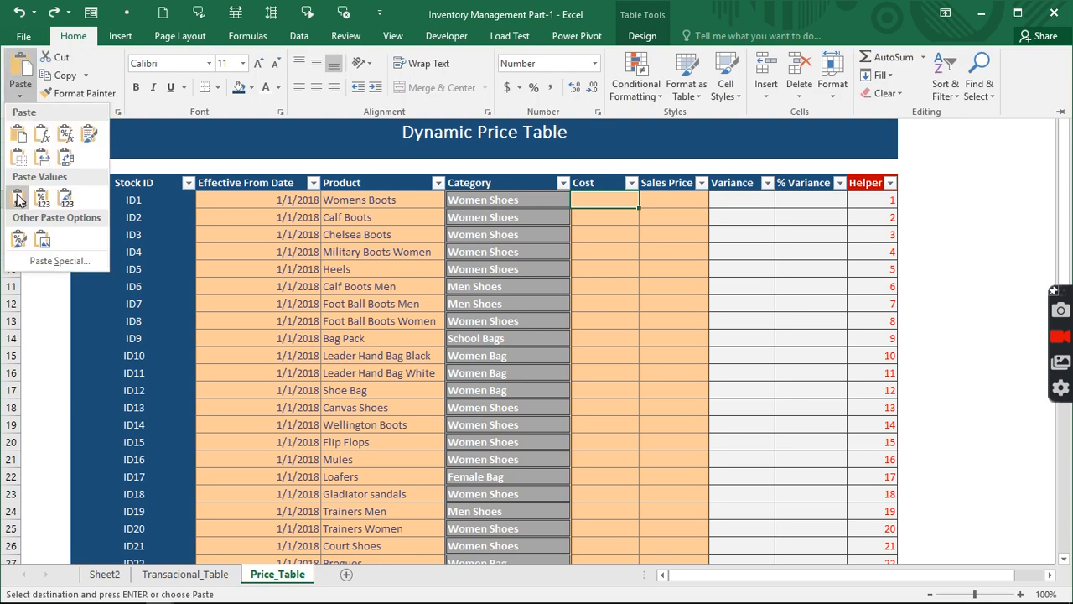
{"action": "left_click", "coordinate": [18, 198]}
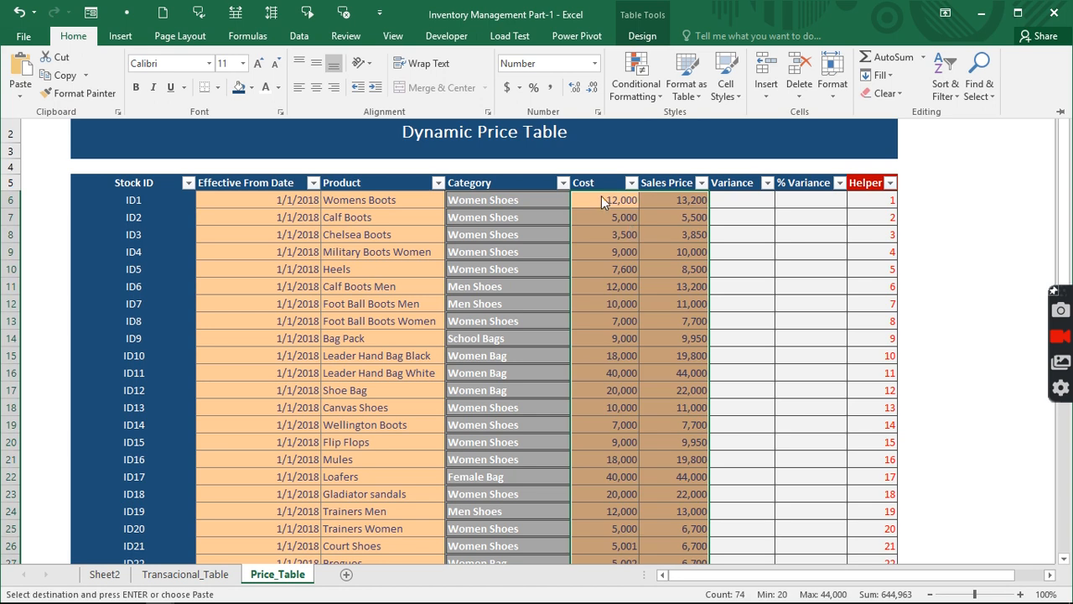
Format all rows of the Cost, Sales Price and Variance columns as Currency with the $ symbol and 0 decimal places.
{"action": "left_click", "coordinate": [603, 198]}
{"action": "left_click_drag", "start_coordinate": [603, 198], "coordinate": [721, 199]}
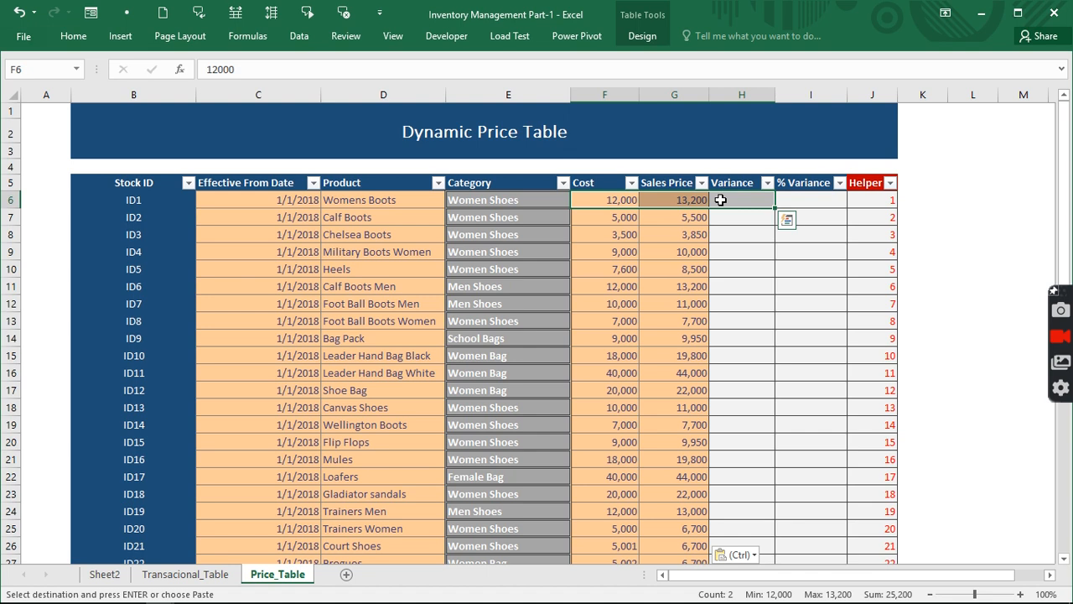
{"action": "key", "text": "ctrl+shift+Down"}
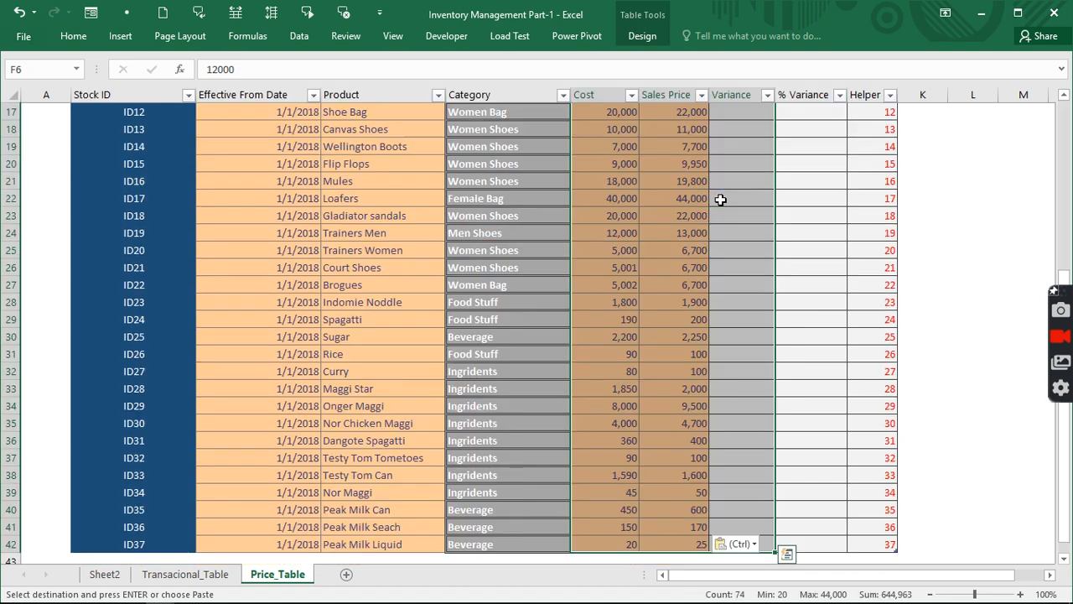
{"action": "key", "text": "ctrl+1"}
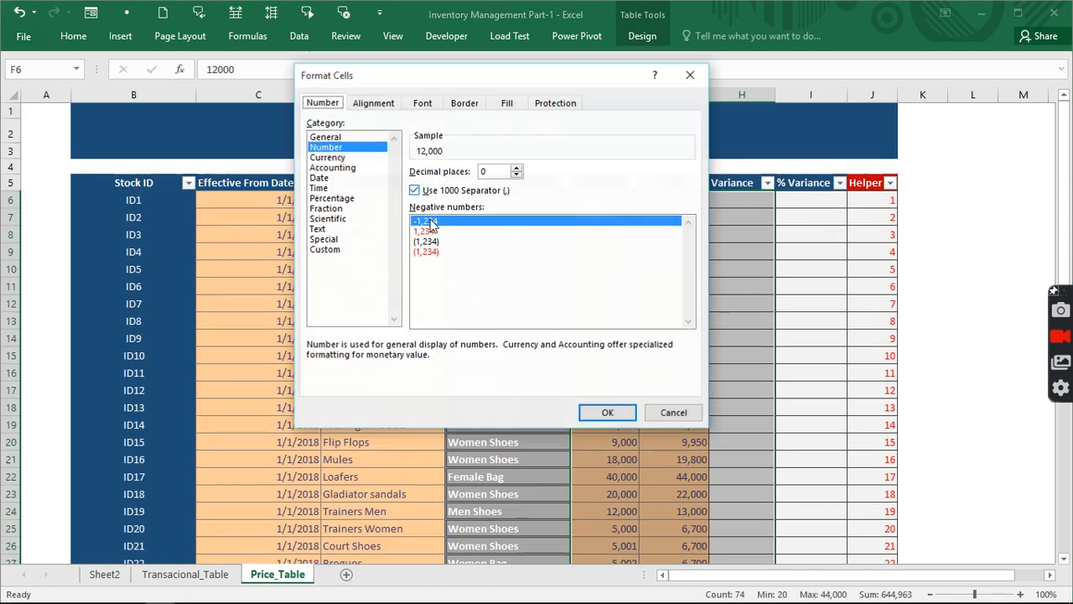
{"action": "left_click", "coordinate": [338, 157]}
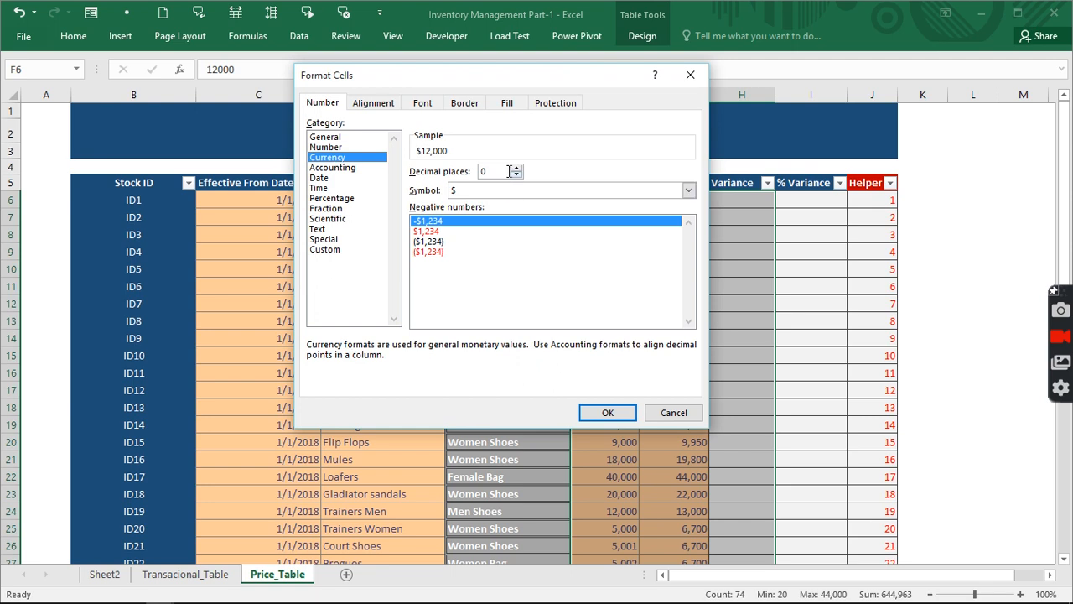
{"action": "left_click", "coordinate": [607, 411]}
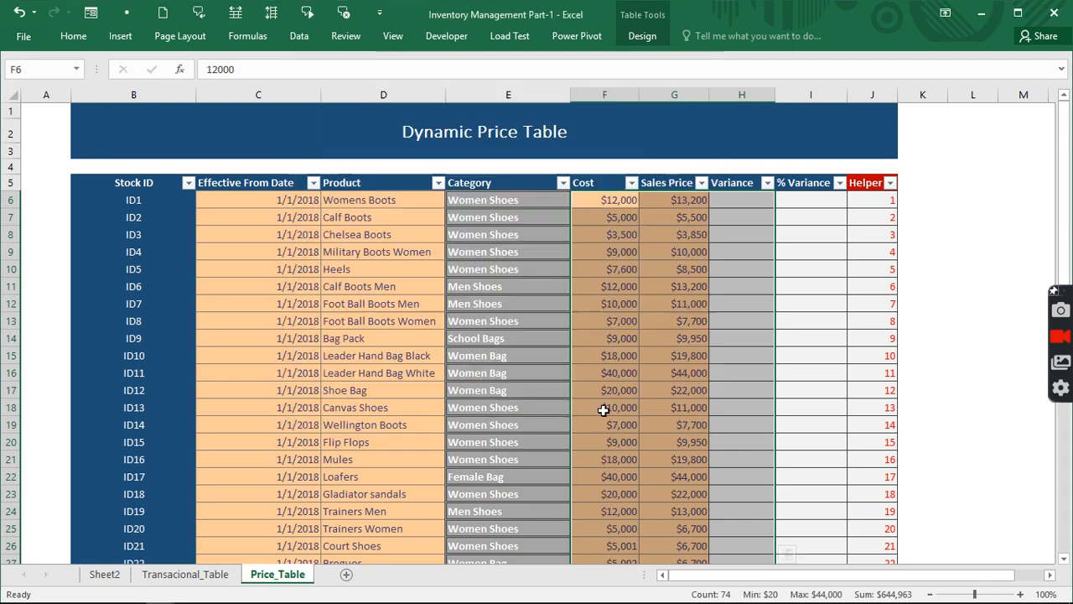
Format all rows of the % Variance column in Price_Table as Percentage with 1 decimal place.
{"action": "left_click", "coordinate": [806, 202]}
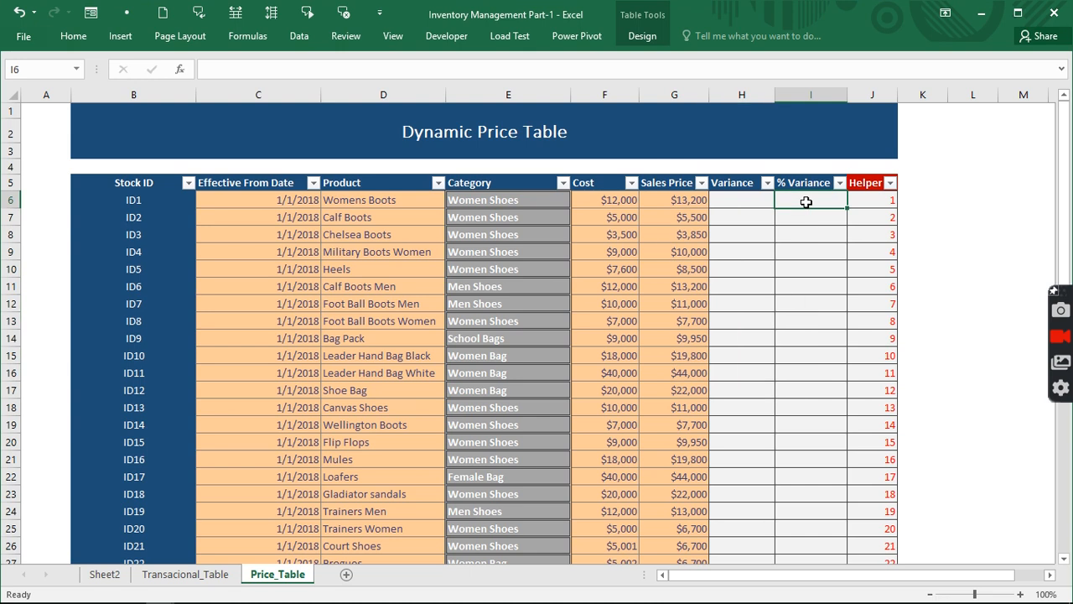
{"action": "key", "text": "ctrl+shift+Down"}
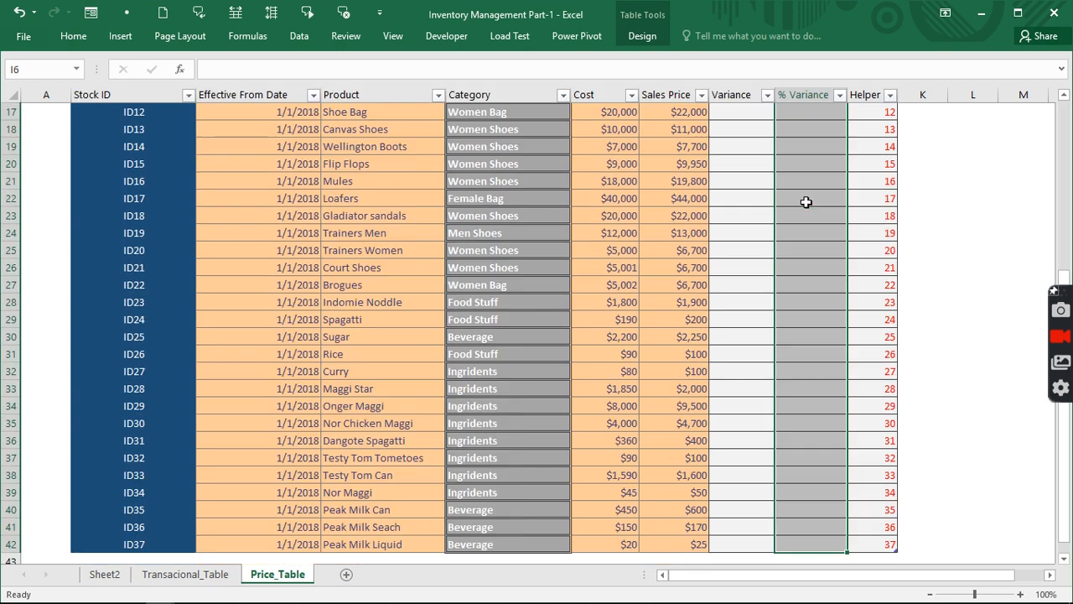
{"action": "scroll", "coordinate": [806, 202], "scroll_direction": "up", "scroll_amount": 4}
{"action": "key", "text": "ctrl+1"}
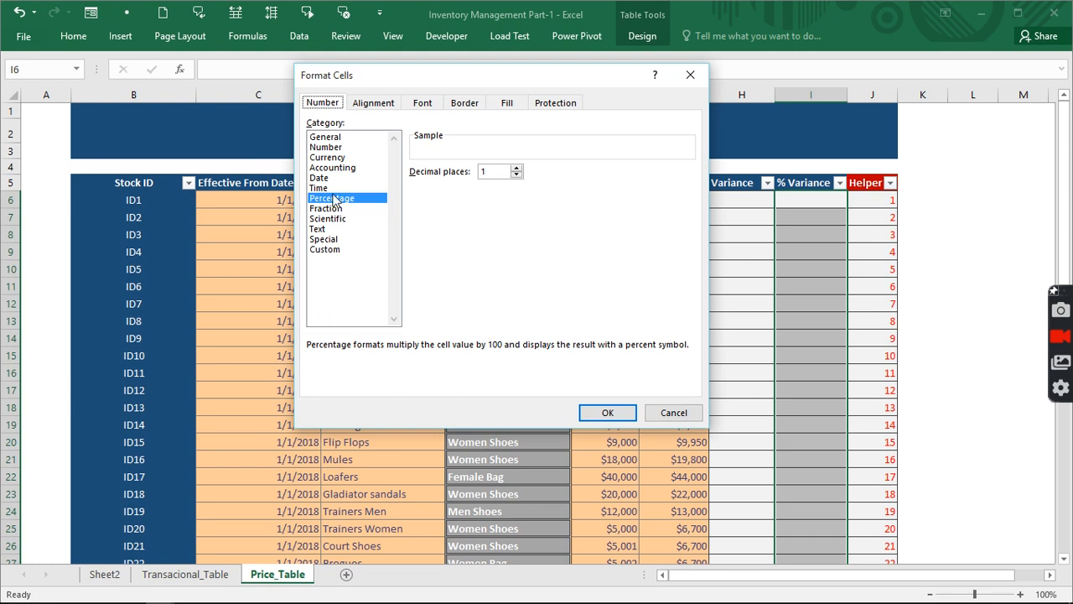
{"action": "left_click", "coordinate": [625, 413]}
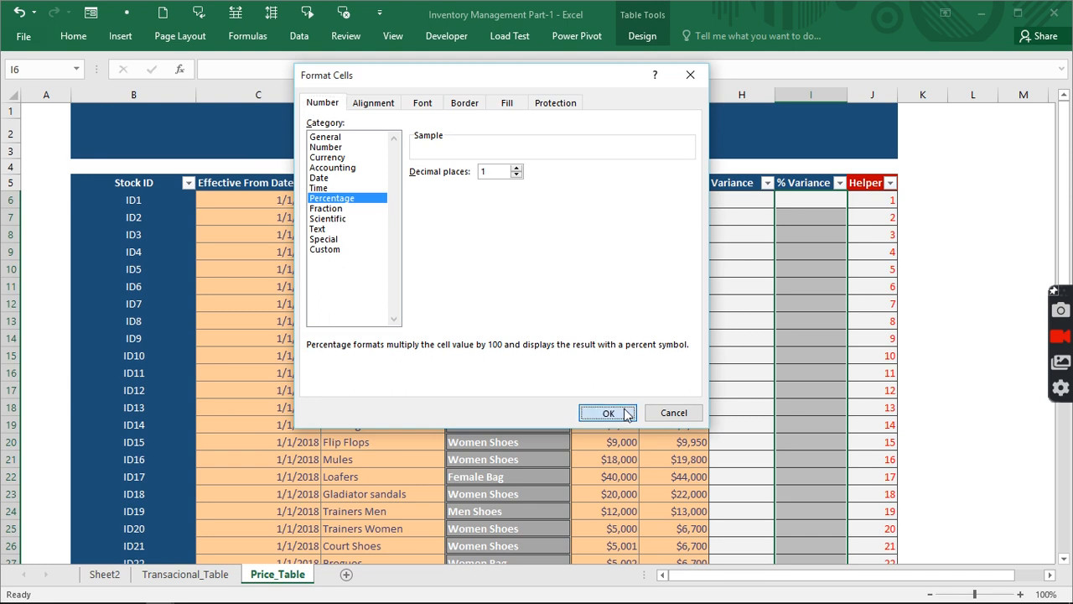
{"action": "left_click", "coordinate": [740, 202]}
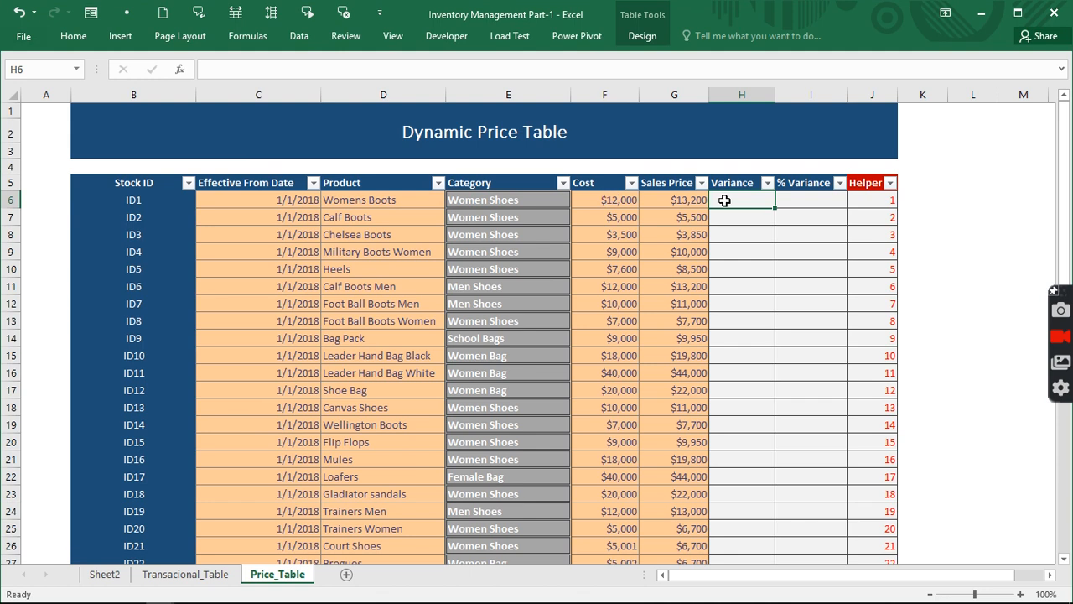
{"action": "type", "text": "="}
{"action": "left_click", "coordinate": [683, 201]}
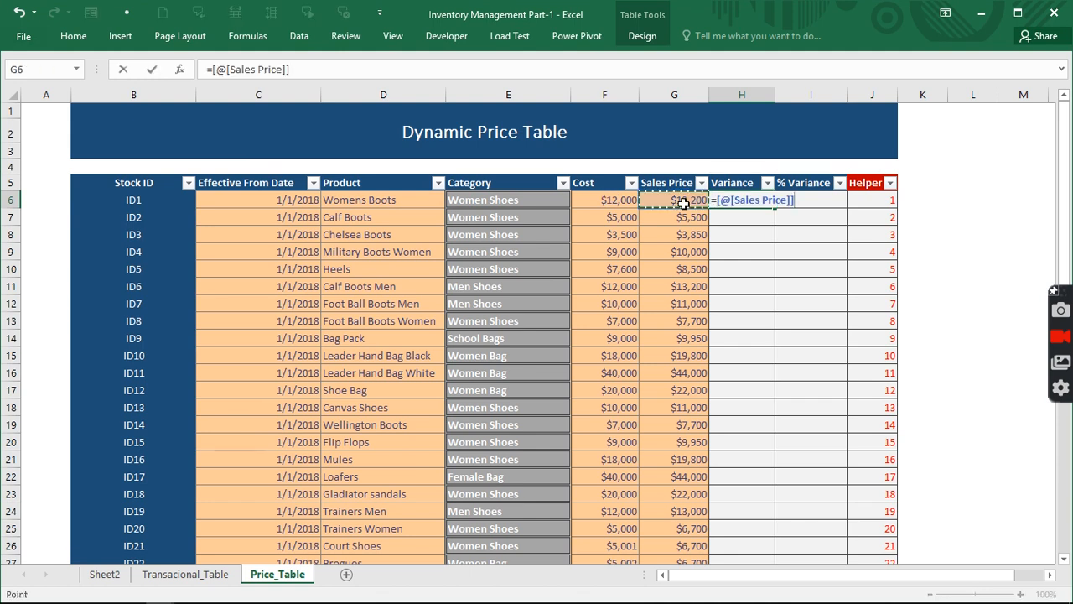
{"action": "type", "text": "-"}
{"action": "left_click", "coordinate": [613, 200]}
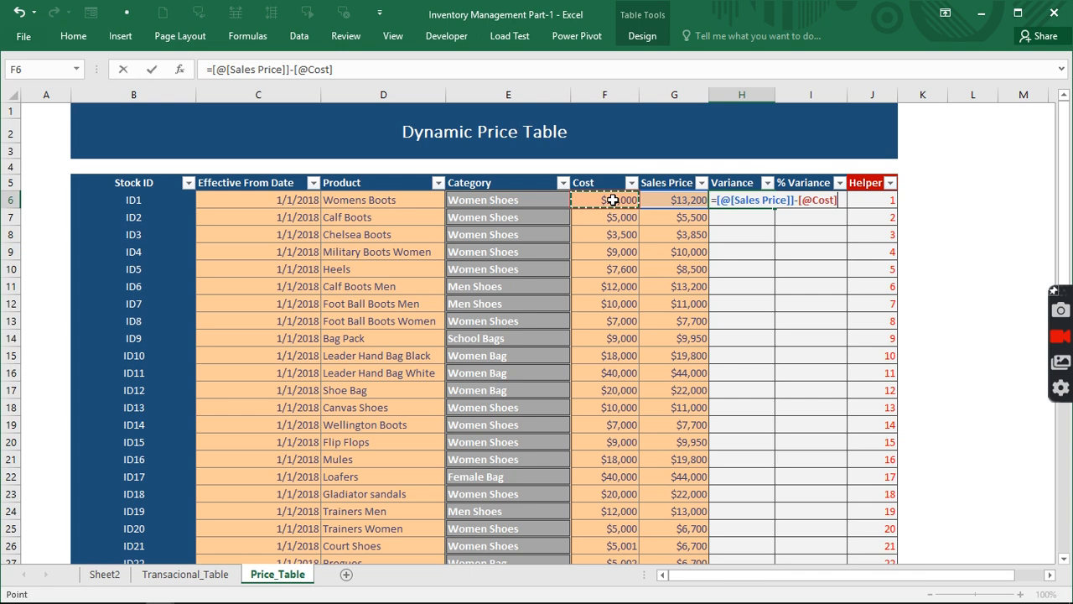
{"action": "key", "text": "Return"}
{"action": "left_click", "coordinate": [825, 201]}
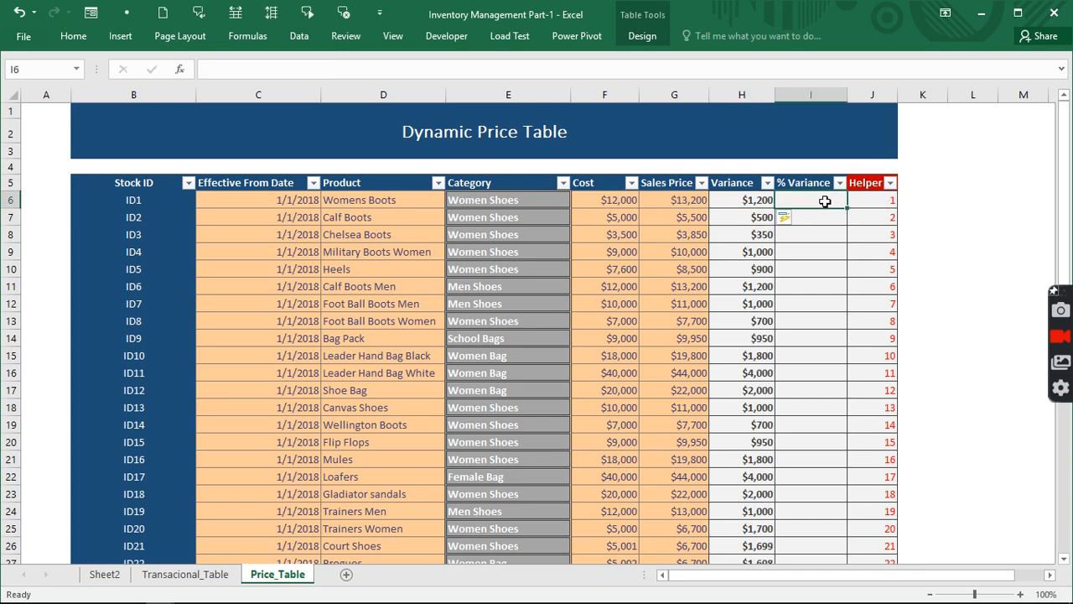
{"action": "type", "text": "="}
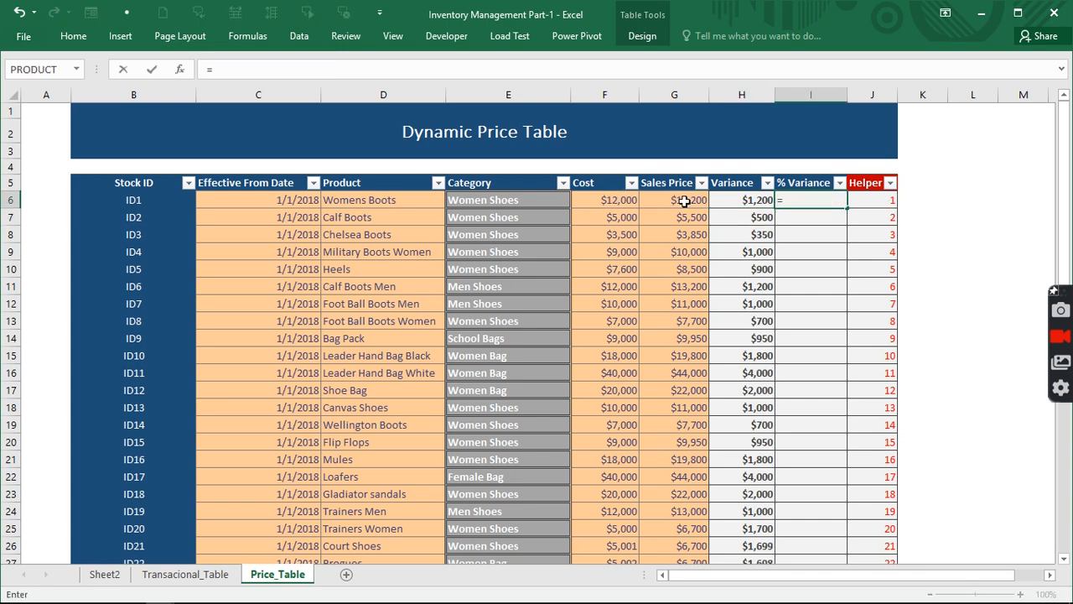
{"action": "left_click", "coordinate": [681, 201]}
{"action": "type", "text": "/"}
{"action": "left_click", "coordinate": [618, 201]}
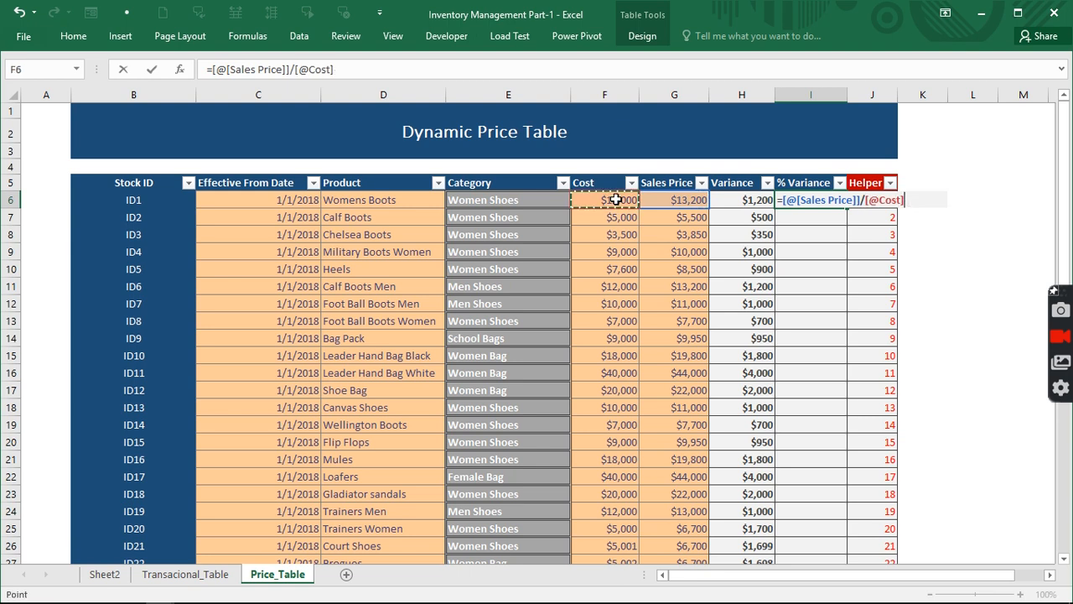
{"action": "type", "text": "-1"}
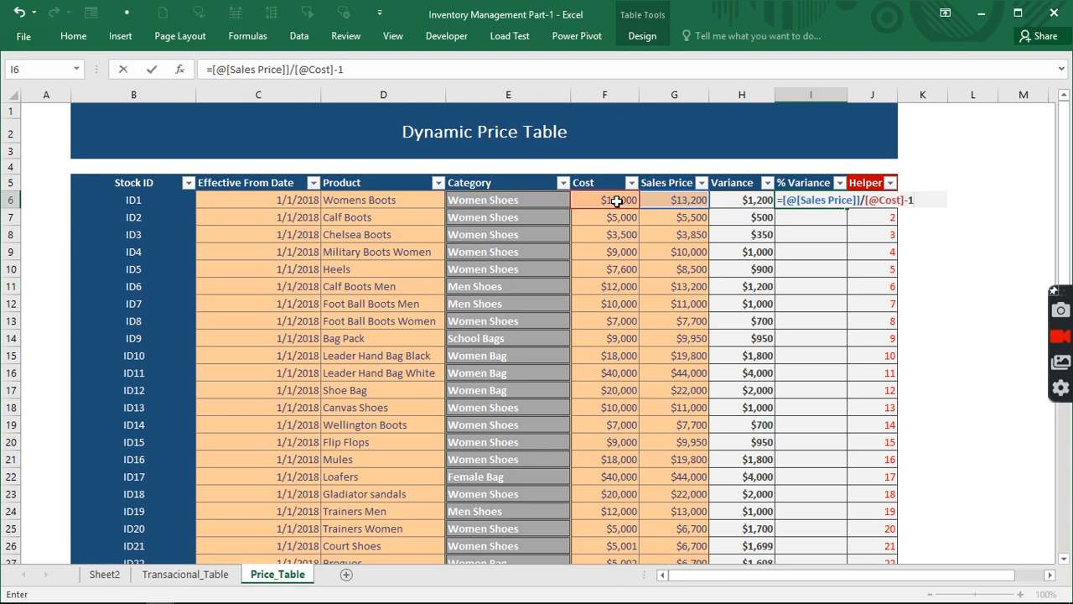
{"action": "key", "text": "Return"}
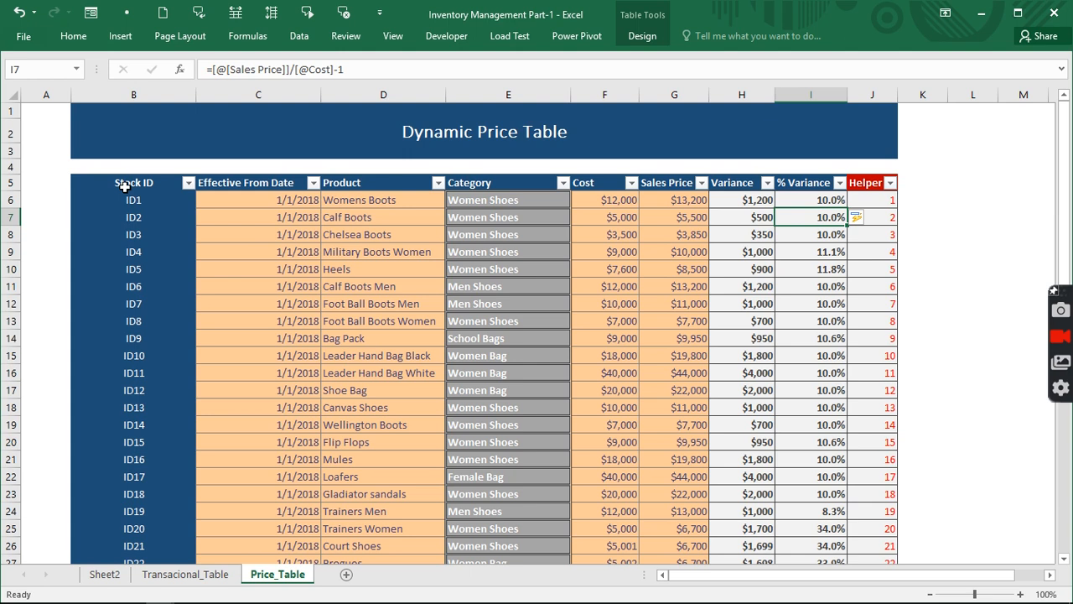
Review the Dynamic Price Table's headers from Stock ID through Helper, especially Effective From Date, Product, Category, Cost and Sales Price.
{"action": "left_click_drag", "start_coordinate": [124, 186], "coordinate": [880, 183]}
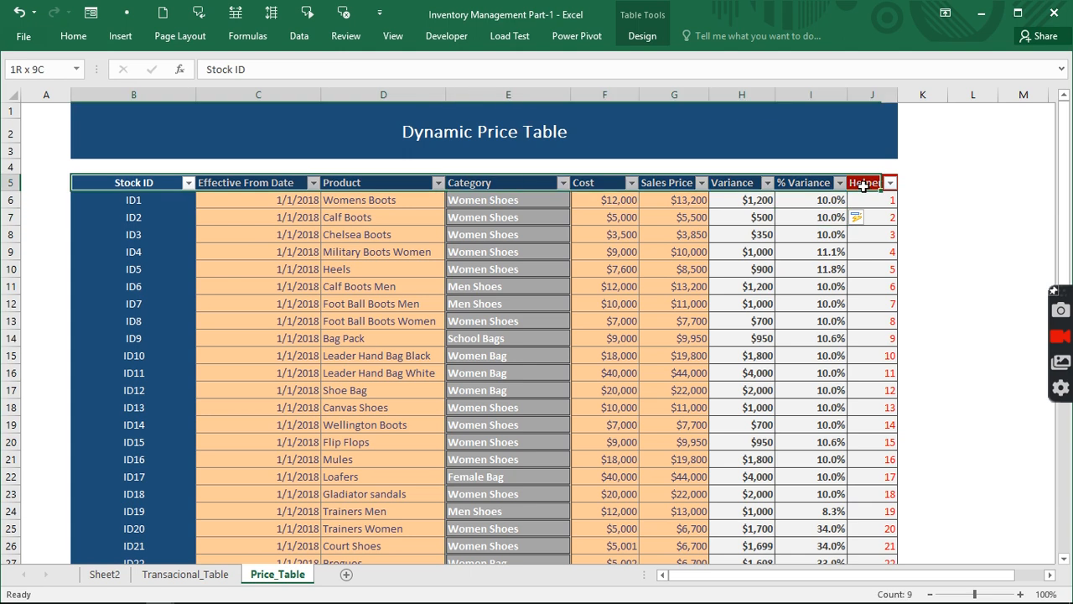
{"action": "left_click", "coordinate": [124, 177]}
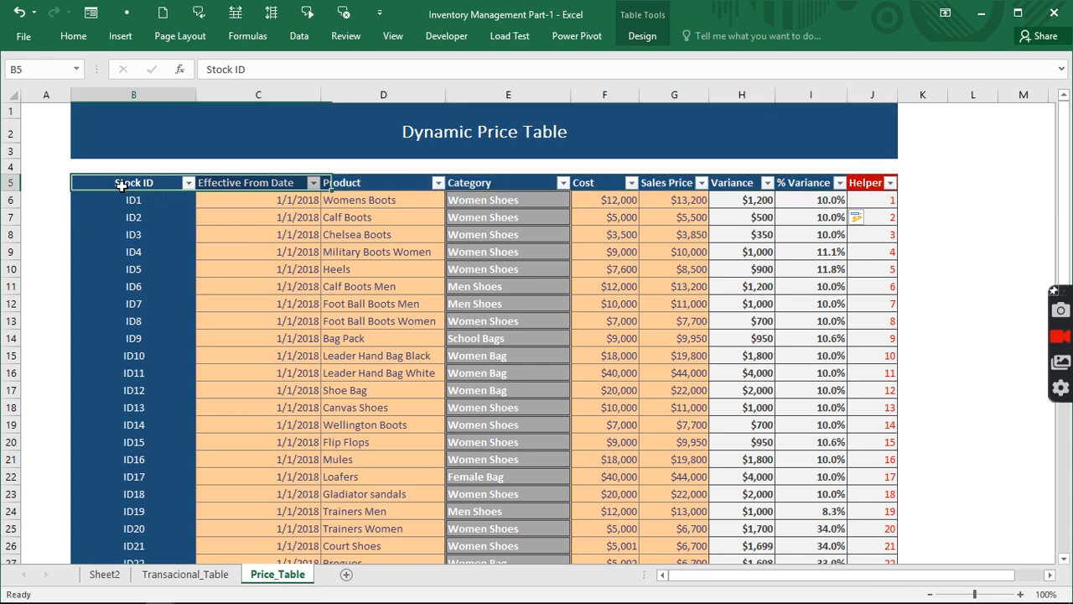
{"action": "left_click", "coordinate": [223, 186]}
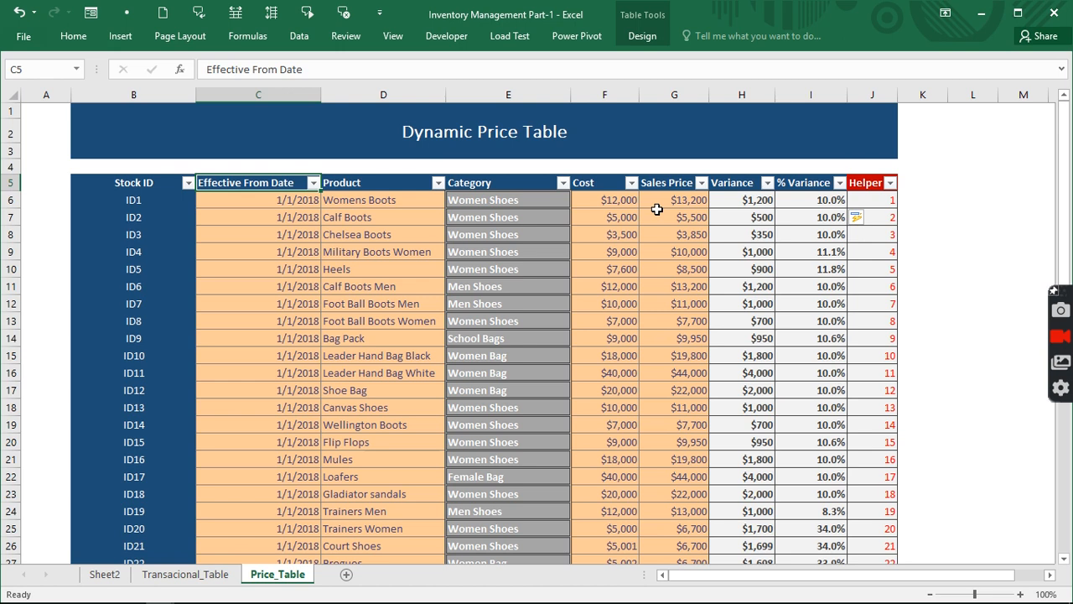
{"action": "left_click", "coordinate": [367, 184]}
{"action": "left_click", "coordinate": [488, 184]}
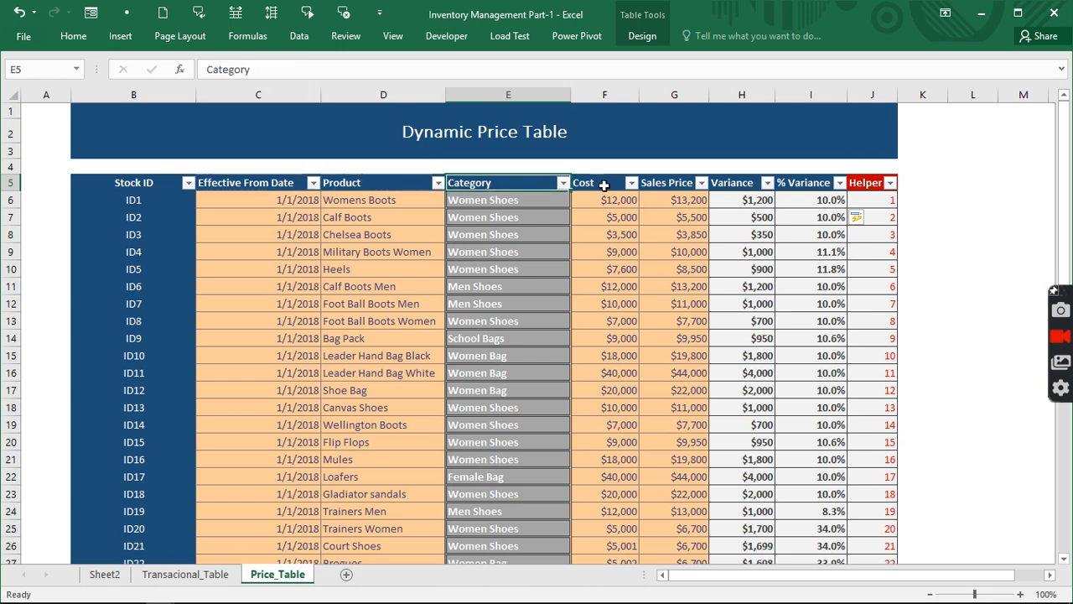
{"action": "left_click", "coordinate": [598, 186]}
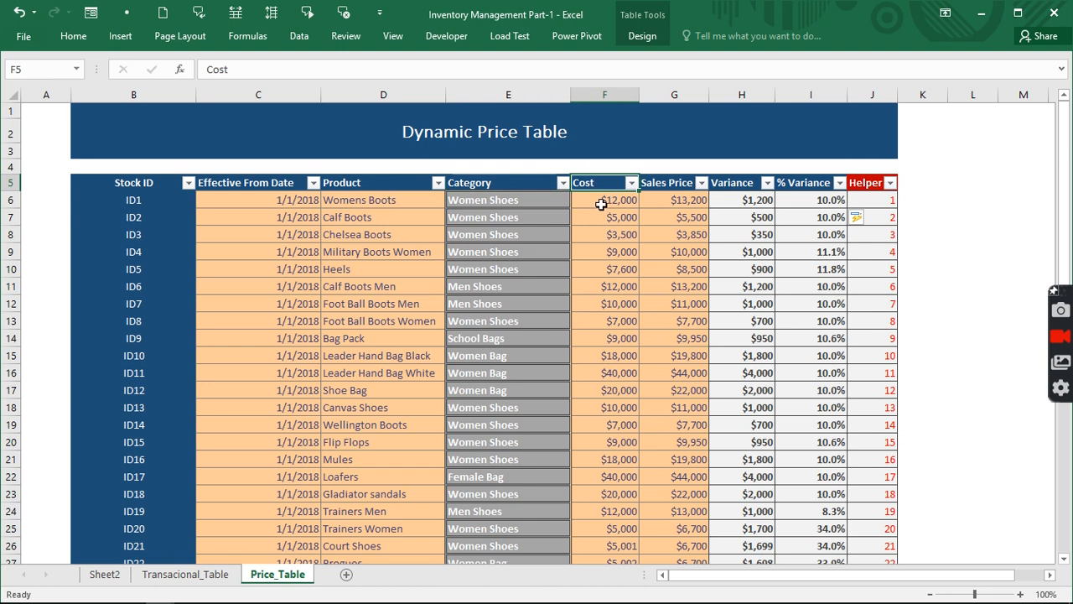
{"action": "left_click", "coordinate": [675, 184]}
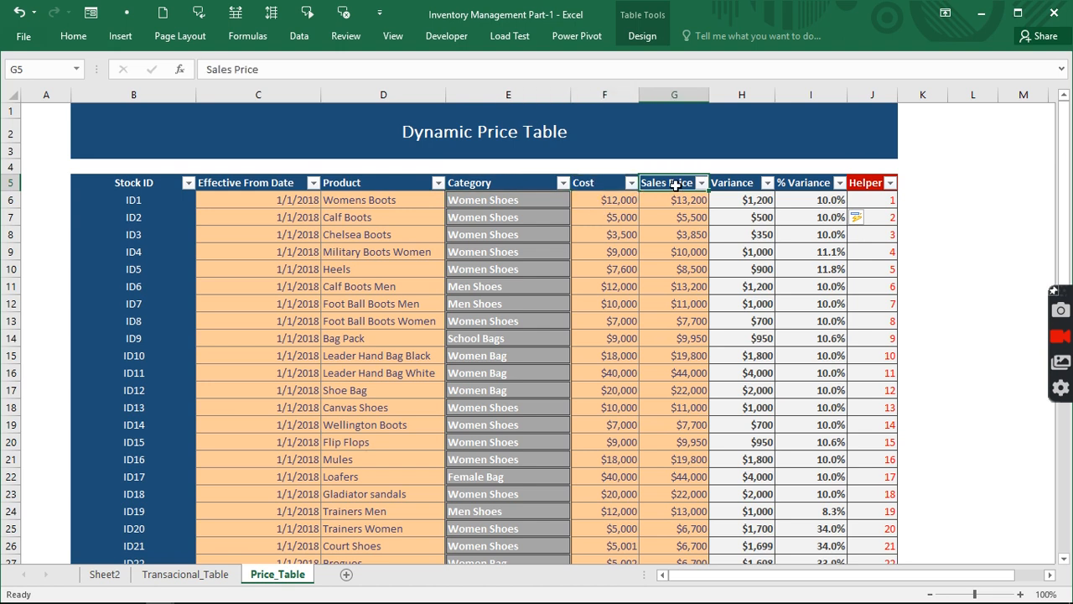
{"action": "left_click", "coordinate": [545, 204]}
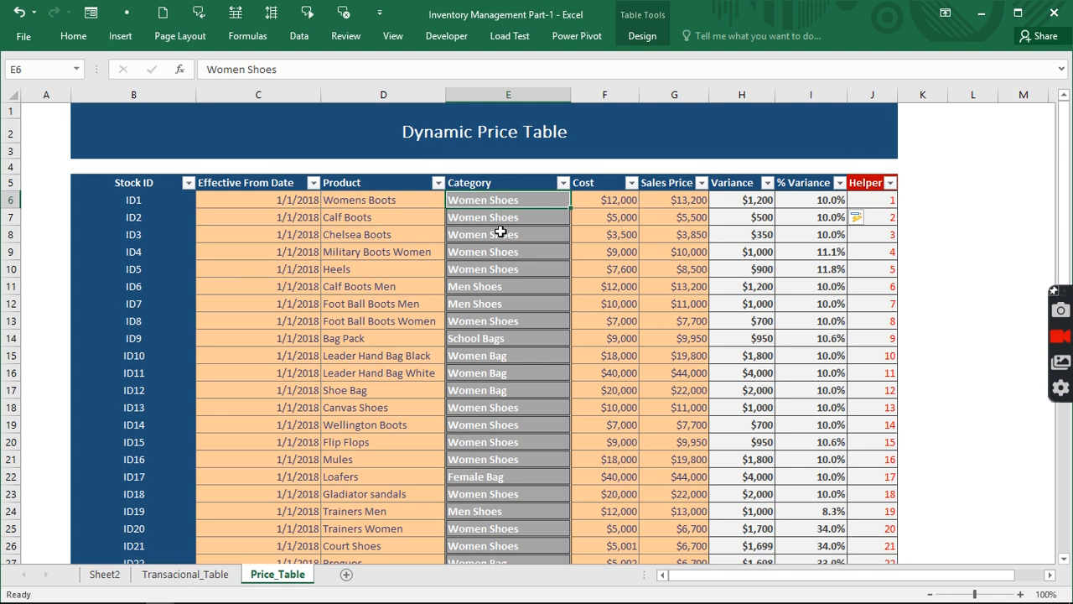
{"action": "left_click", "coordinate": [180, 578]}
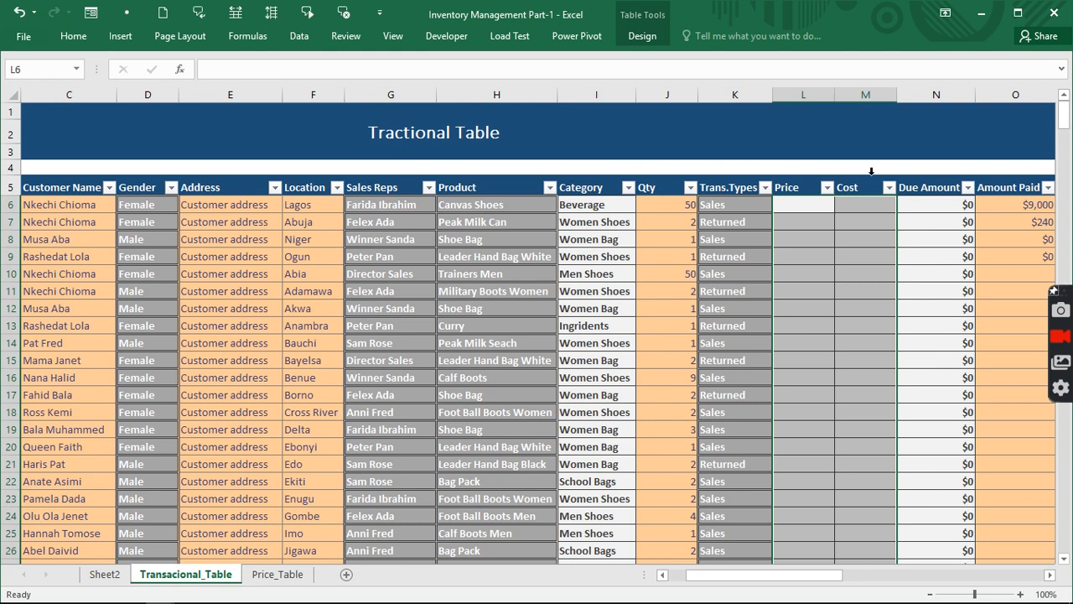
{"action": "left_click", "coordinate": [814, 209]}
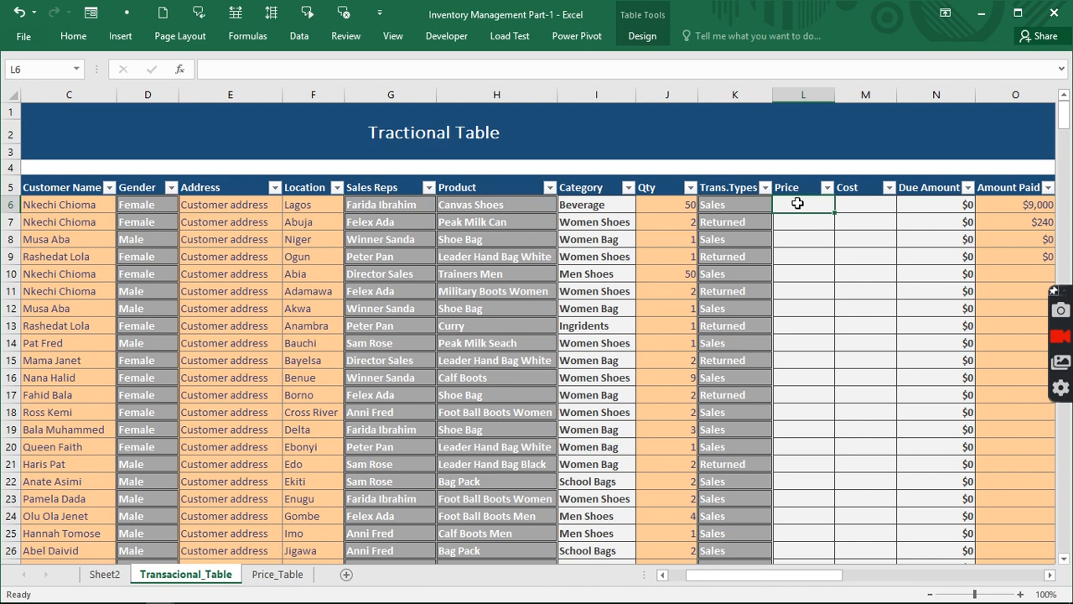
{"action": "type", "text": "=("}
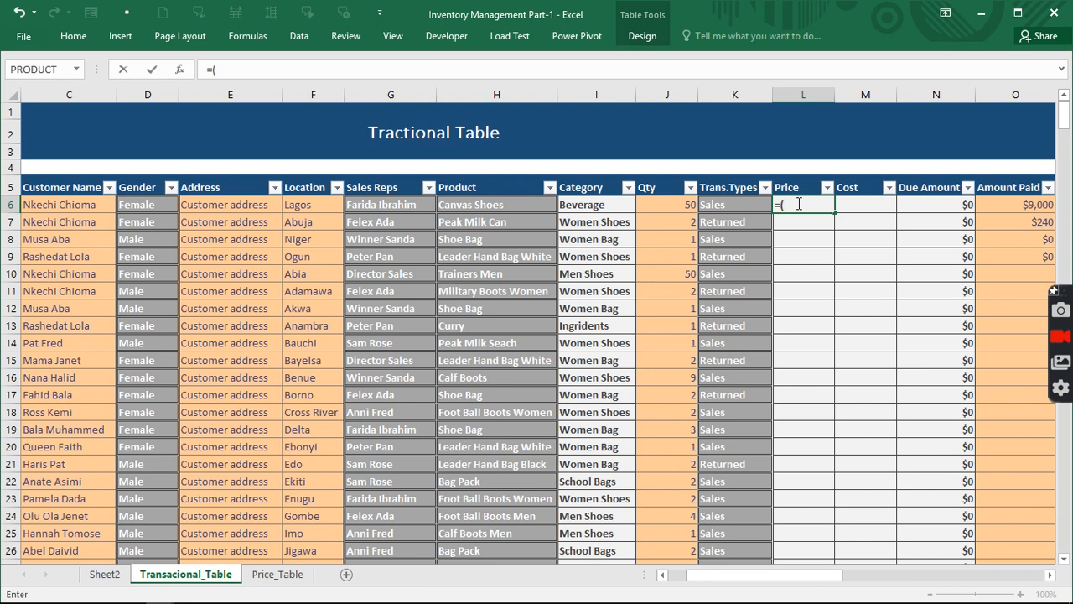
{"action": "left_click", "coordinate": [278, 573]}
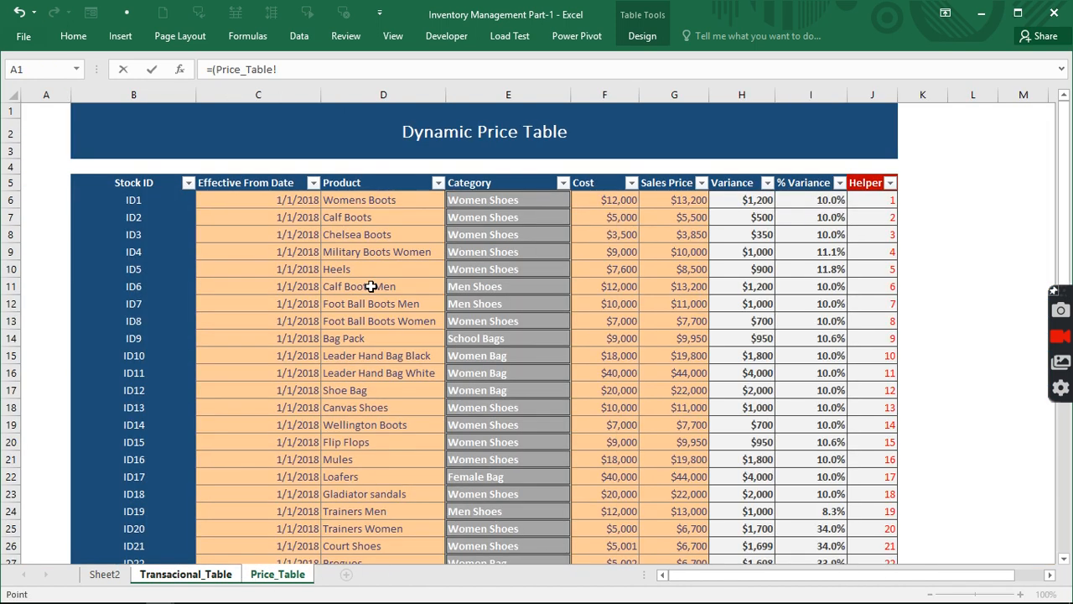
{"action": "left_click", "coordinate": [348, 201]}
{"action": "left_click_drag", "start_coordinate": [348, 200], "coordinate": [383, 242]}
{"action": "type", "text": "="}
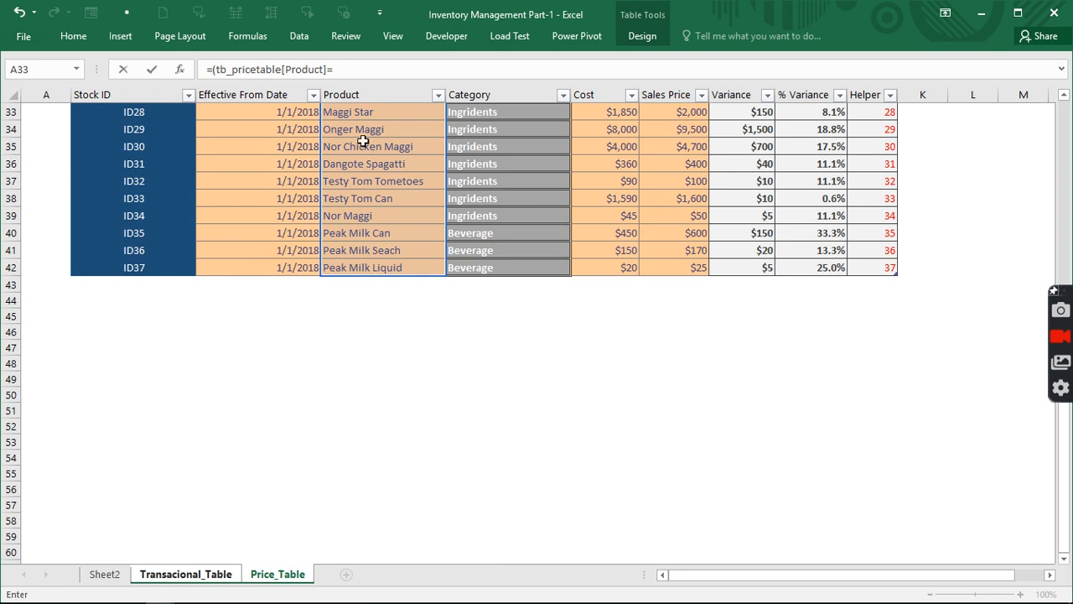
{"action": "left_click", "coordinate": [204, 574]}
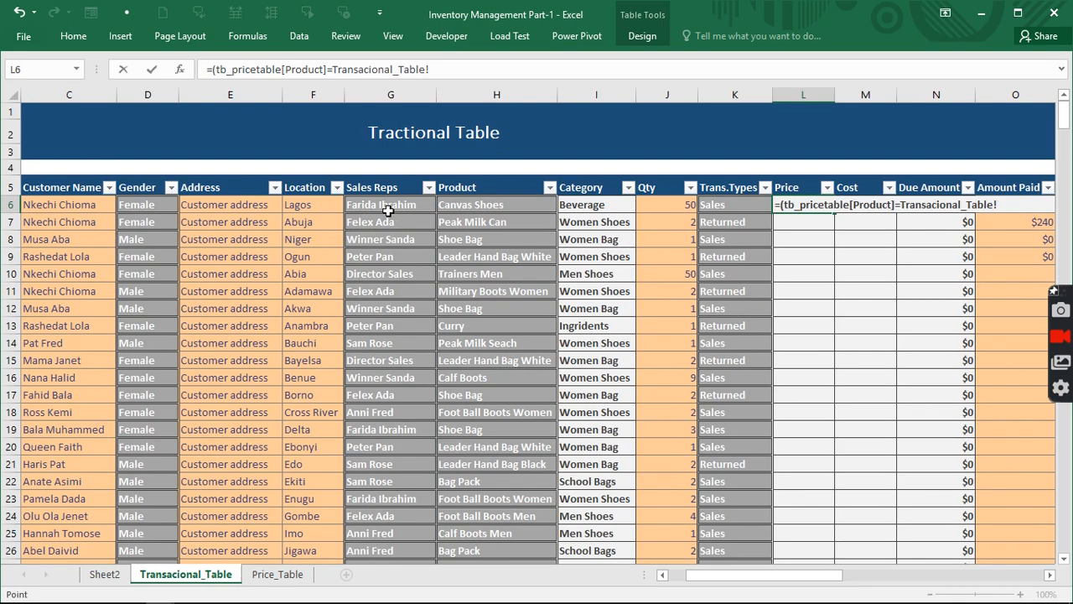
{"action": "left_click", "coordinate": [479, 207]}
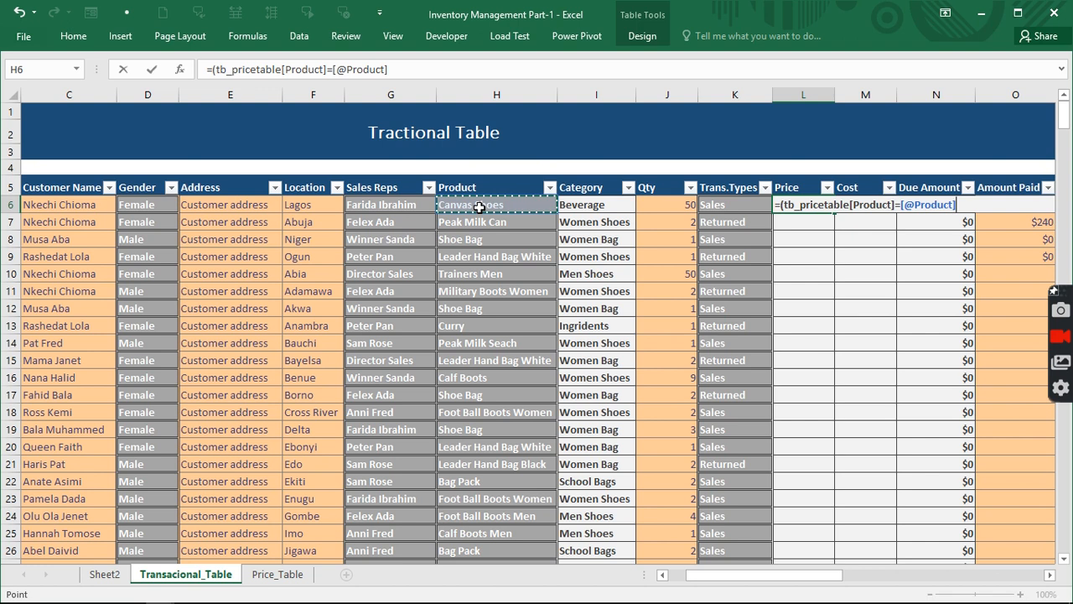
{"action": "type", "text": ")"}
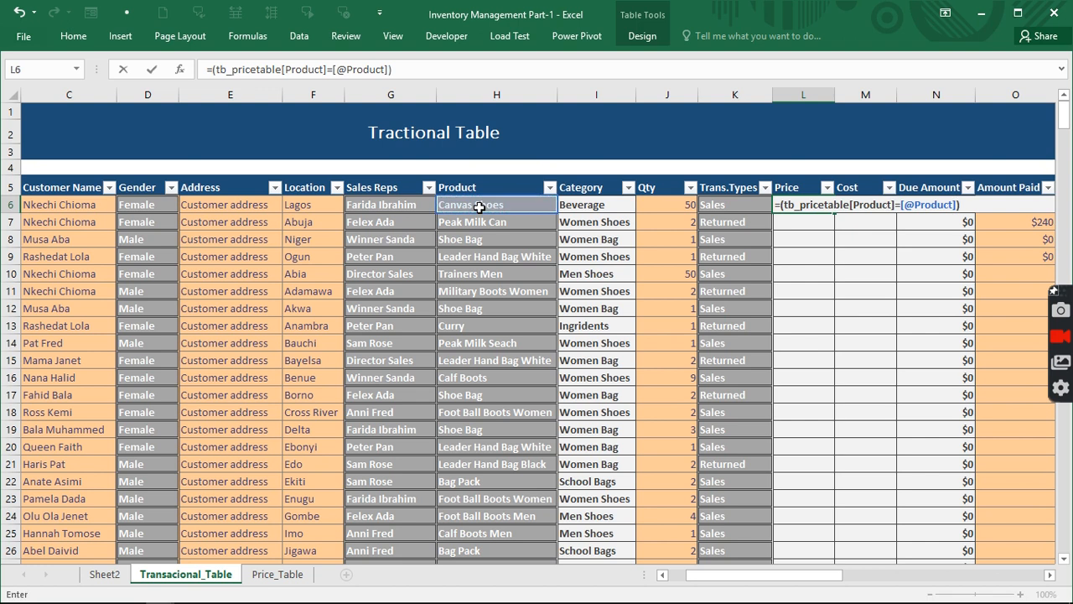
Multiply the product match by (tb_pricetable[Effective From Date]<=[@[Sales Date]]), adding one more closing bracket and a comma.
{"action": "type", "text": "*("}
{"action": "left_click", "coordinate": [281, 574]}
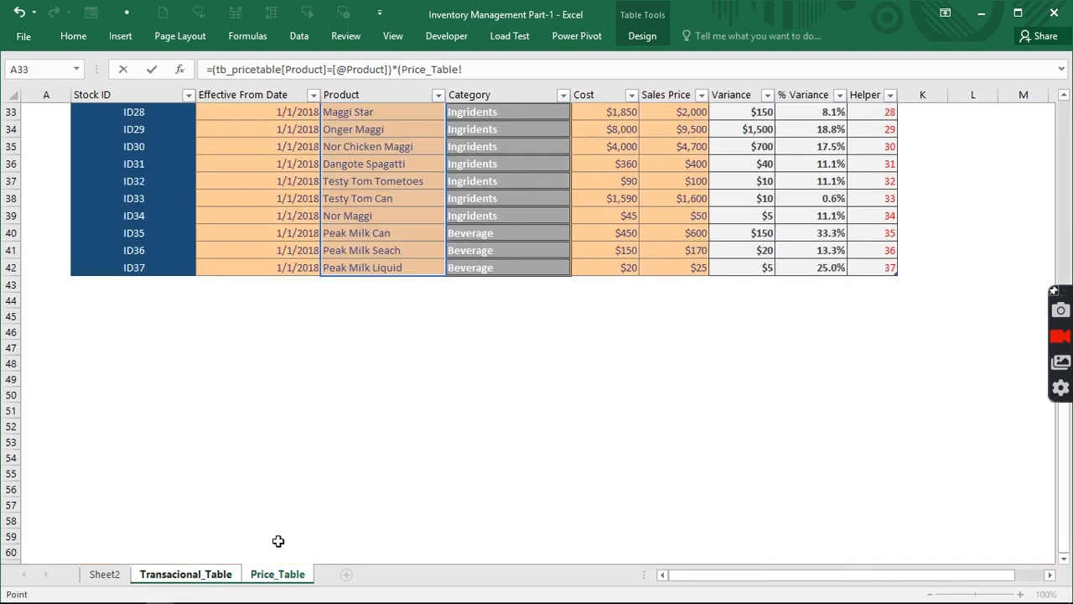
{"action": "scroll", "coordinate": [292, 297], "scroll_direction": "up", "scroll_amount": 11}
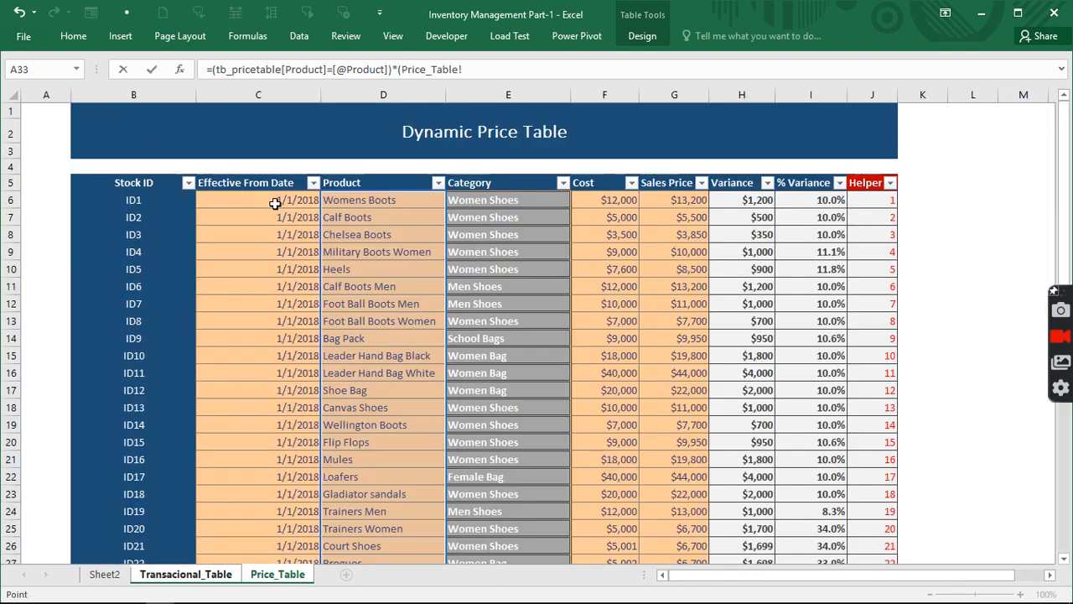
{"action": "left_click_drag", "start_coordinate": [274, 202], "coordinate": [304, 493]}
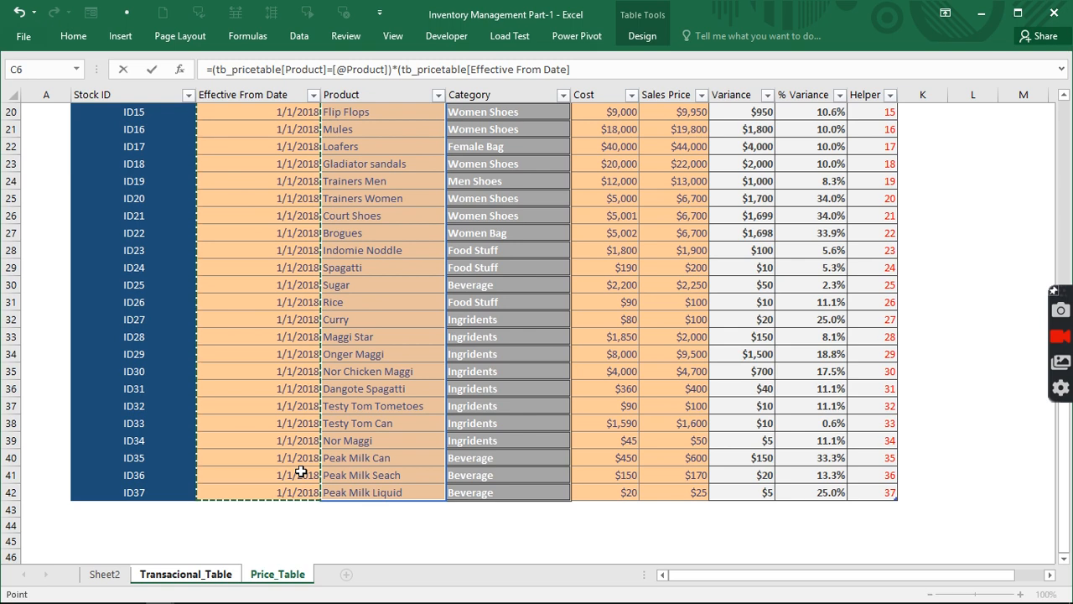
{"action": "type", "text": "<"}
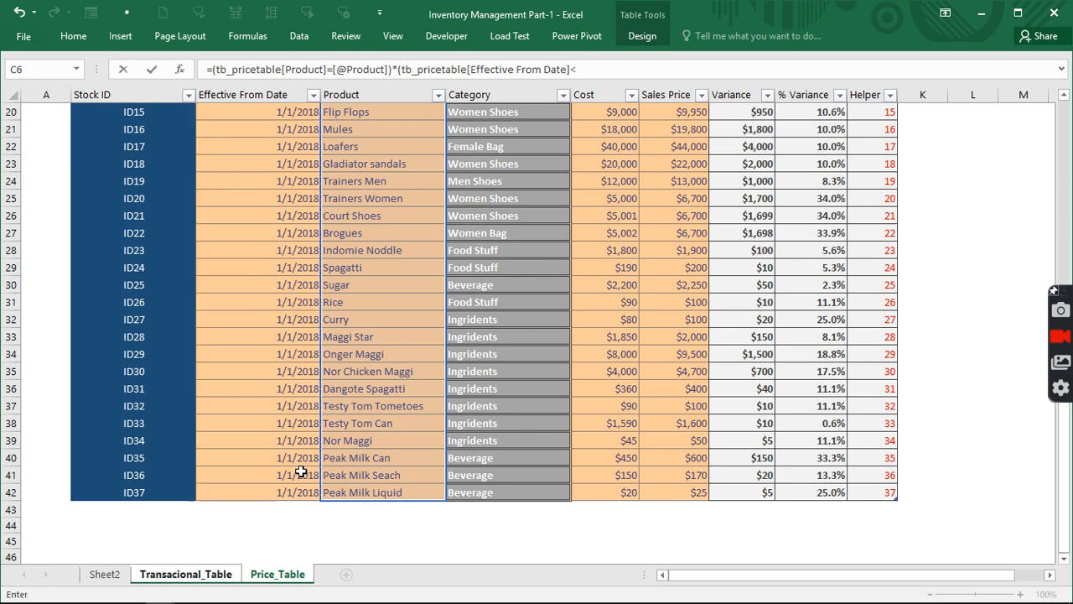
{"action": "type", "text": "="}
{"action": "left_click", "coordinate": [202, 577]}
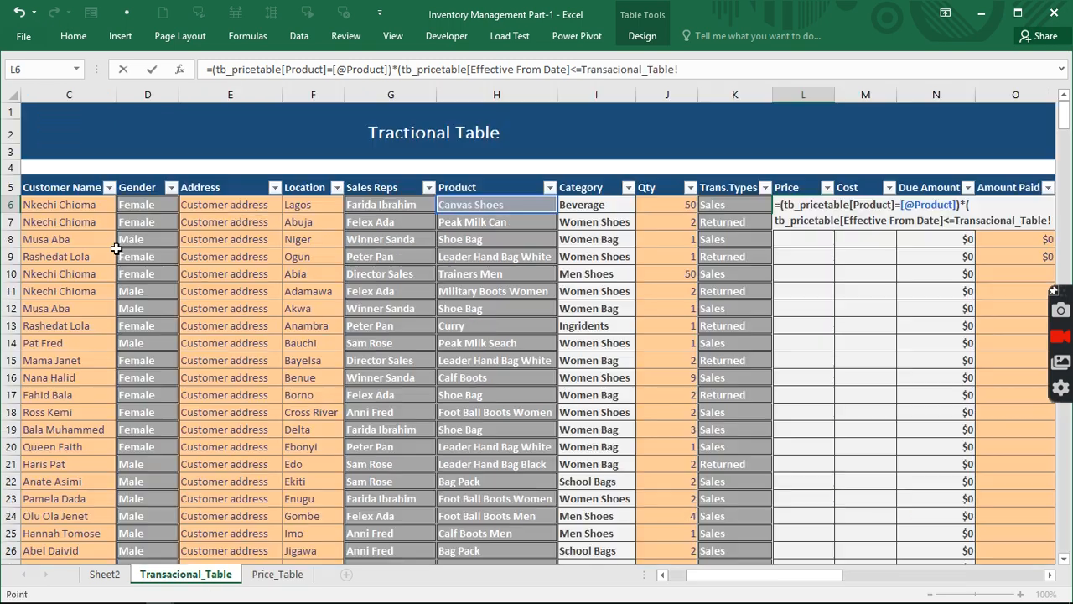
{"action": "left_click_drag", "start_coordinate": [726, 575], "coordinate": [708, 576]}
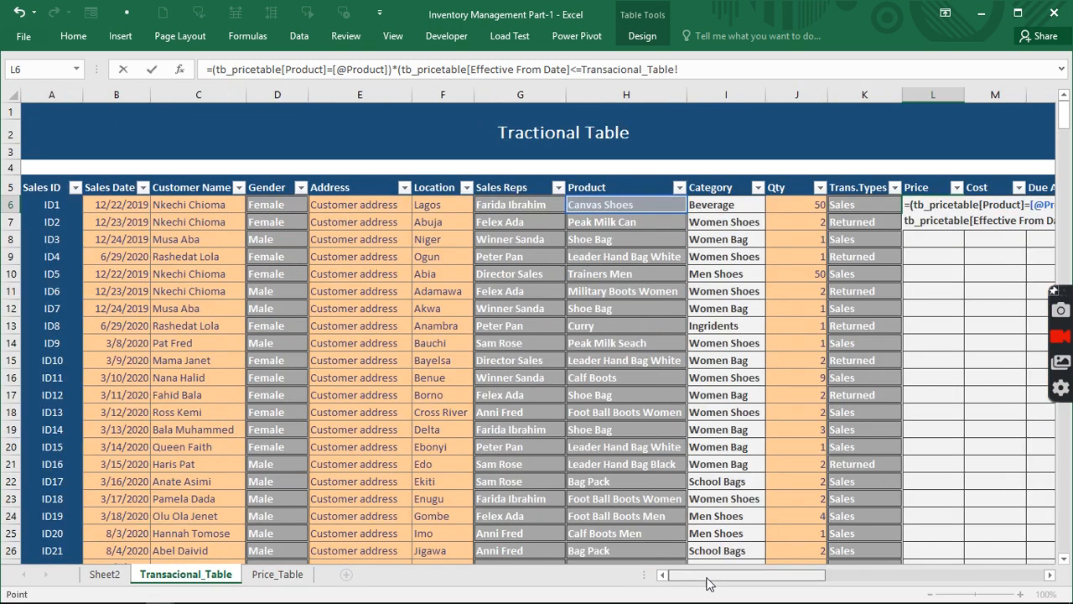
{"action": "left_click", "coordinate": [122, 205]}
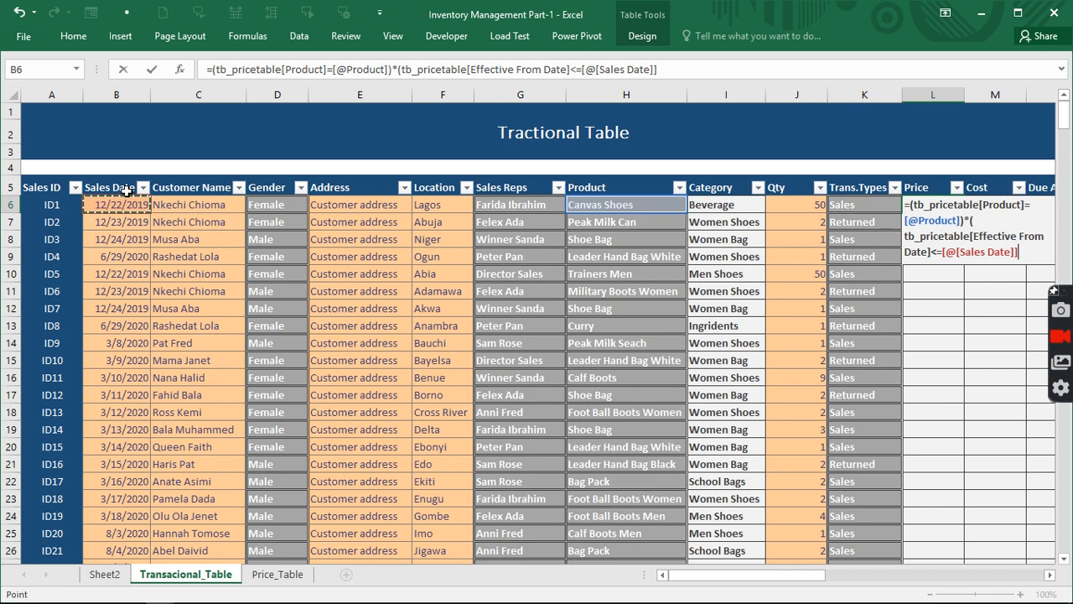
{"action": "type", "text": ")),"}
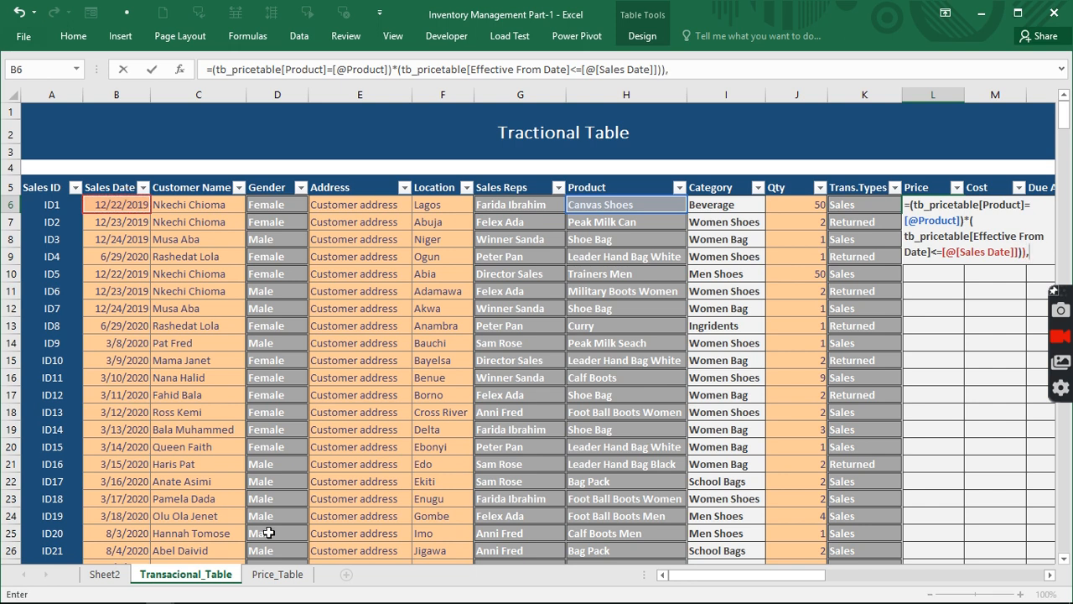
Add the Price_Table column tb_pricetable[Sales Price] as the last argument of the Price formula and close the bracket.
{"action": "left_click", "coordinate": [278, 575]}
{"action": "scroll", "coordinate": [687, 134], "scroll_direction": "up", "scroll_amount": 9}
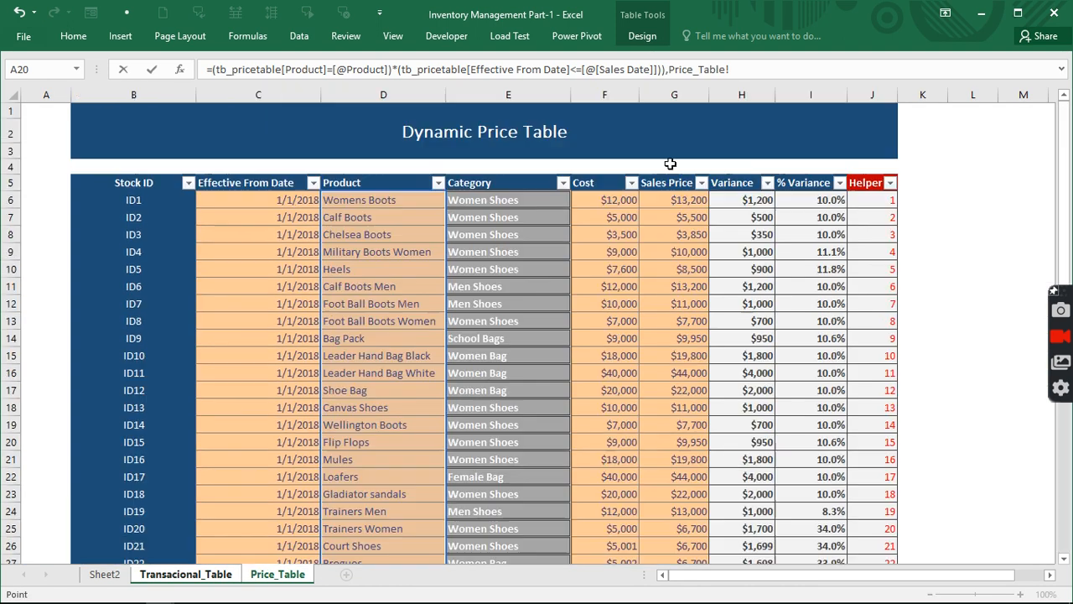
{"action": "left_click", "coordinate": [668, 203]}
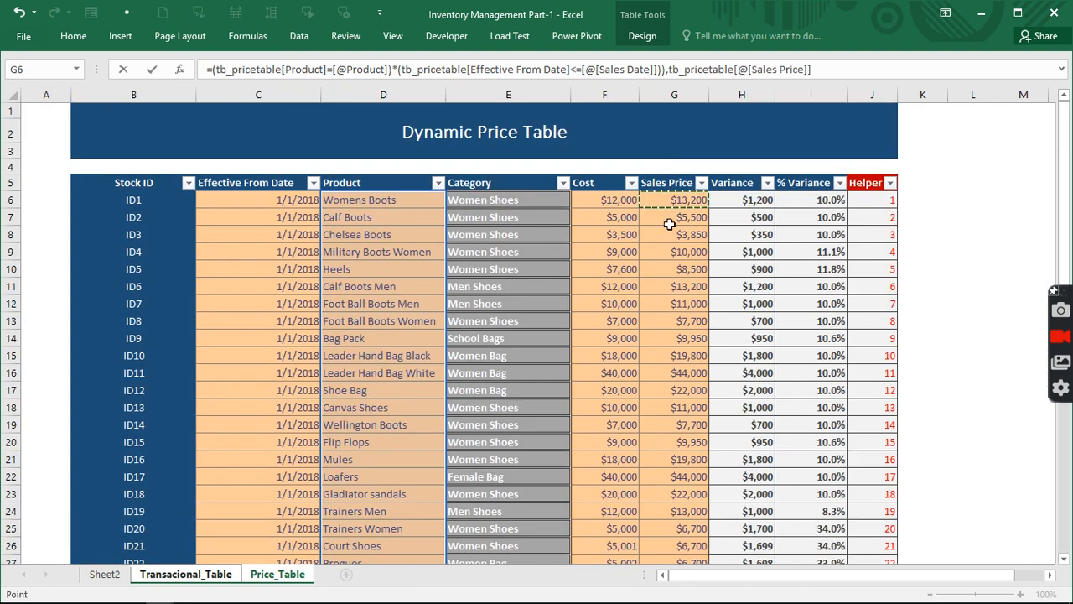
{"action": "left_click_drag", "start_coordinate": [669, 224], "coordinate": [688, 496]}
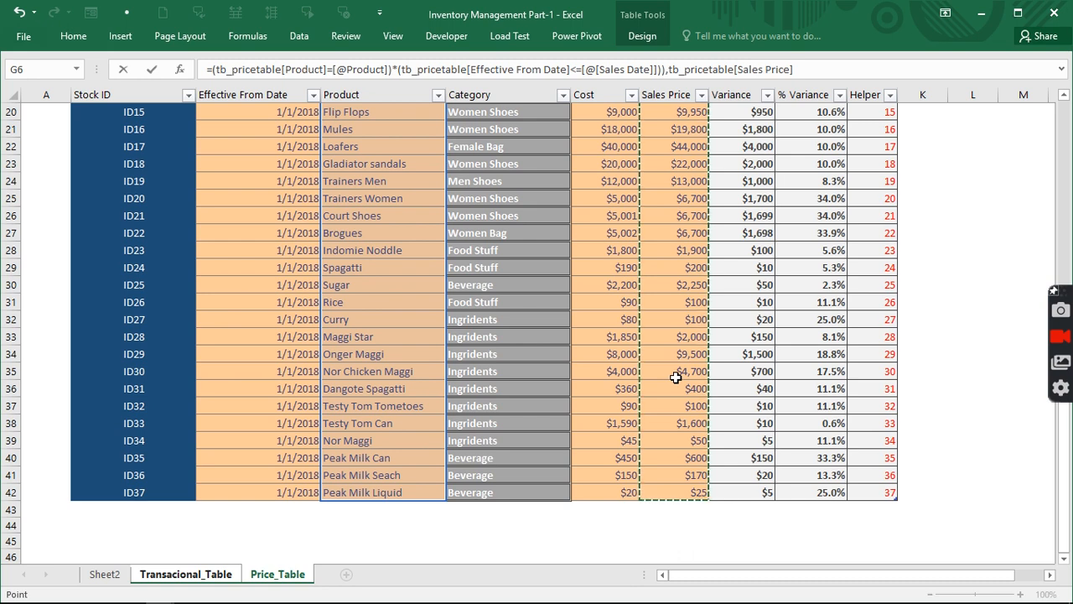
{"action": "type", "text": ")"}
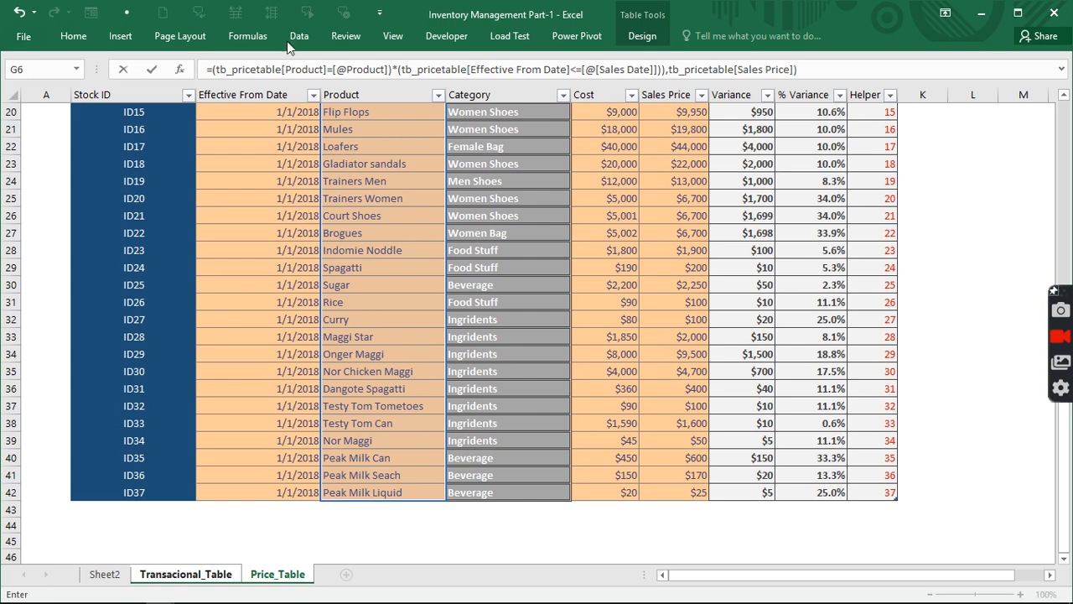
Wrap the Price formula's conditions in LOOKUP, starting it =LOOKUP(2,1/(( with 2 as the lookup value and 1 divided by the conditions.
{"action": "left_click", "coordinate": [213, 70]}
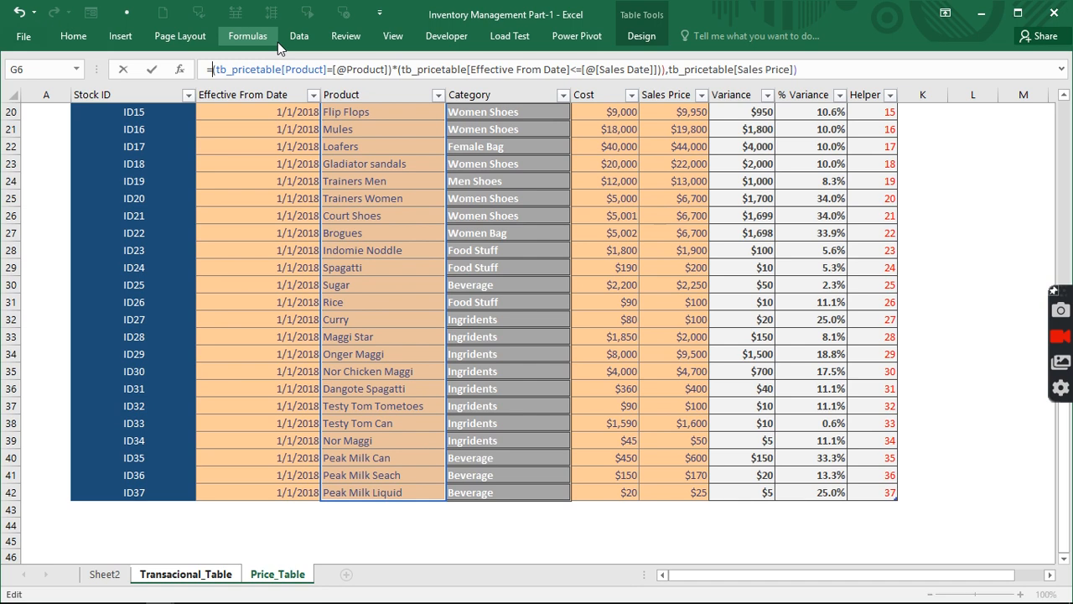
{"action": "type", "text": "loo"}
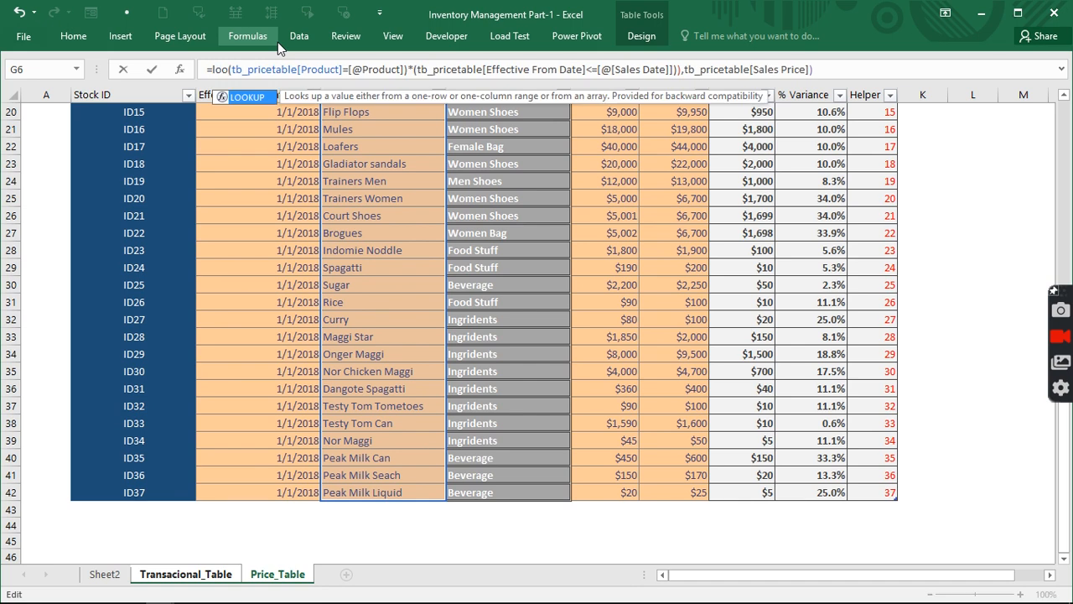
{"action": "key", "text": "Tab"}
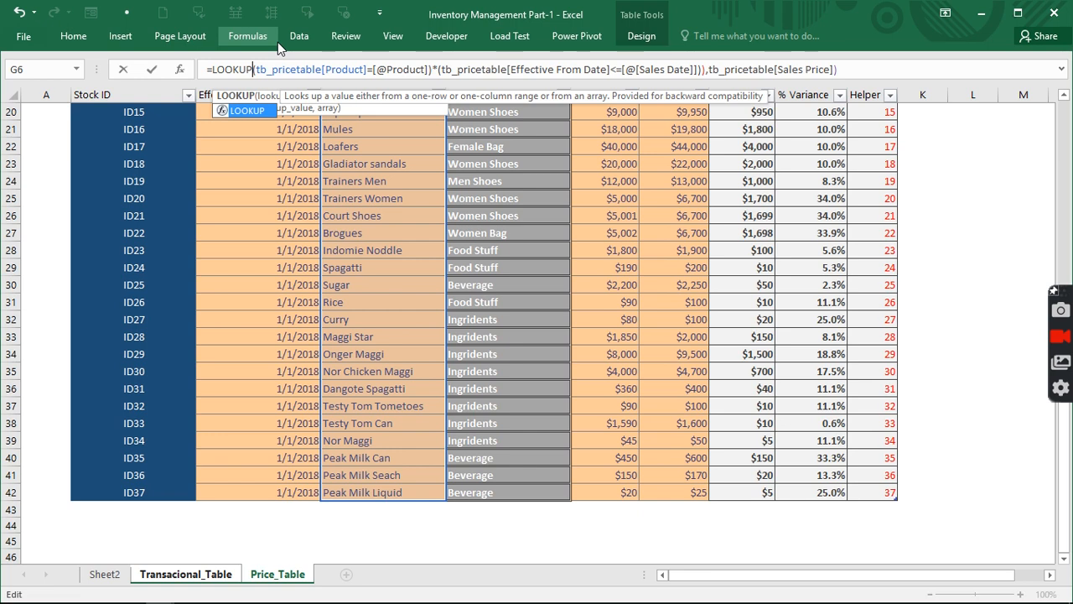
{"action": "type", "text": "(("}
{"action": "key", "text": "Left"}
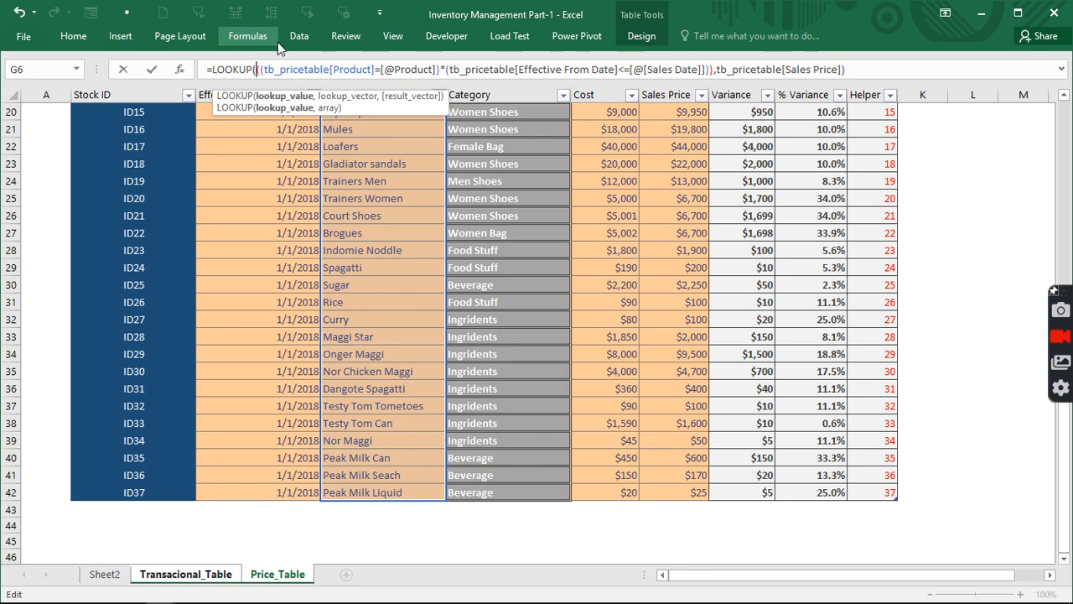
{"action": "type", "text": "2"}
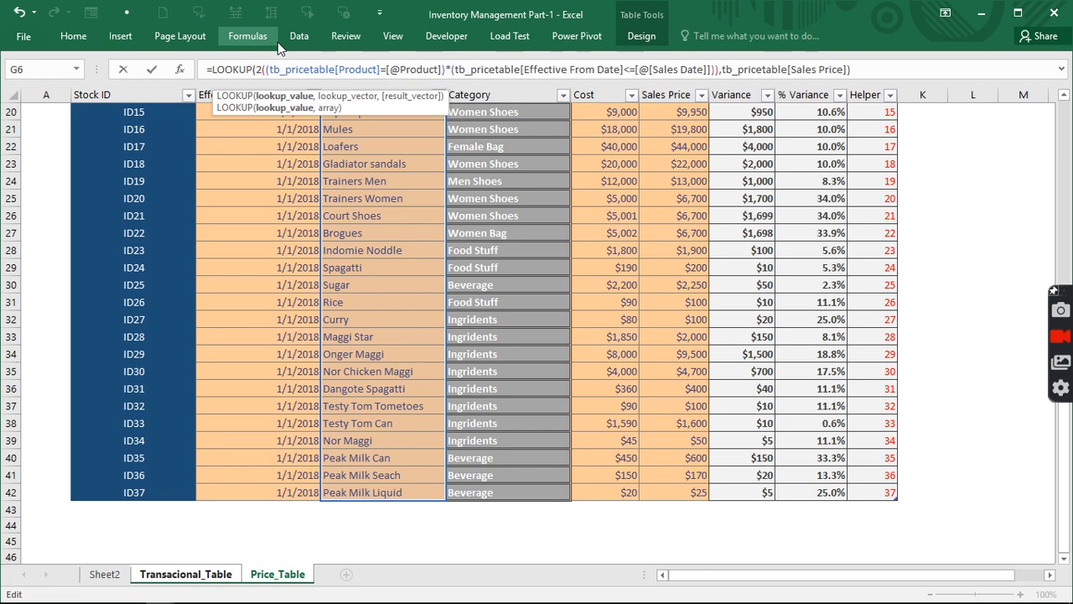
{"action": "type", "text": ","}
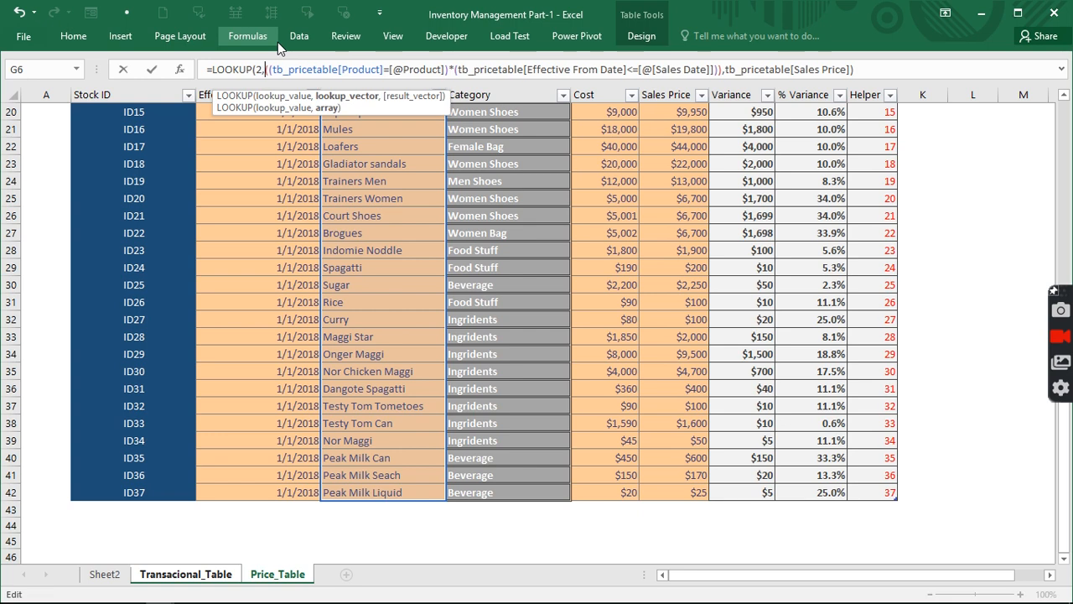
{"action": "type", "text": "1/("}
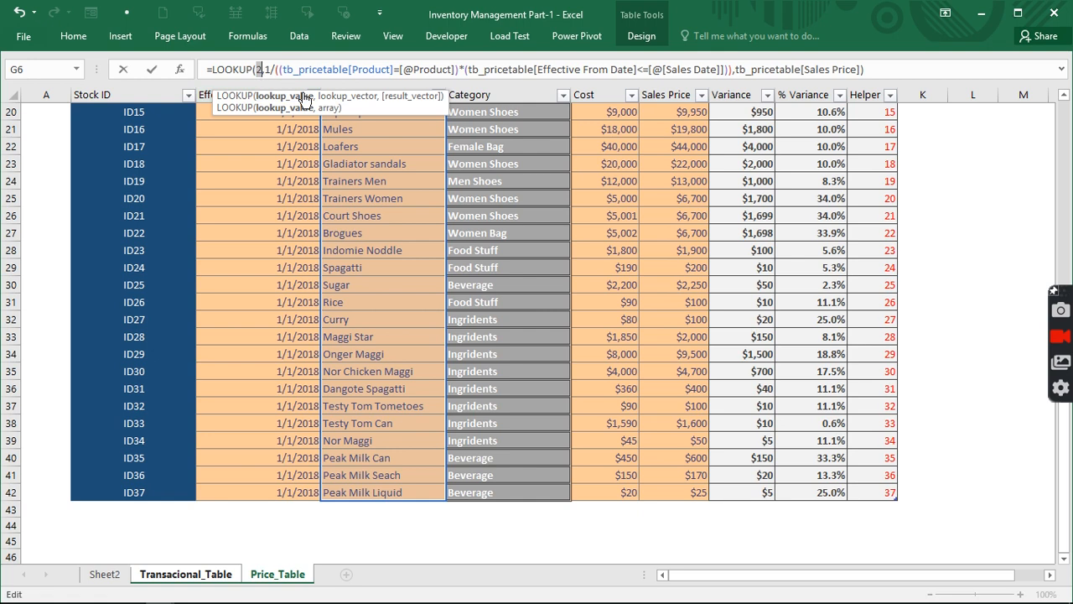
{"action": "left_click", "coordinate": [307, 97]}
{"action": "left_click", "coordinate": [342, 97]}
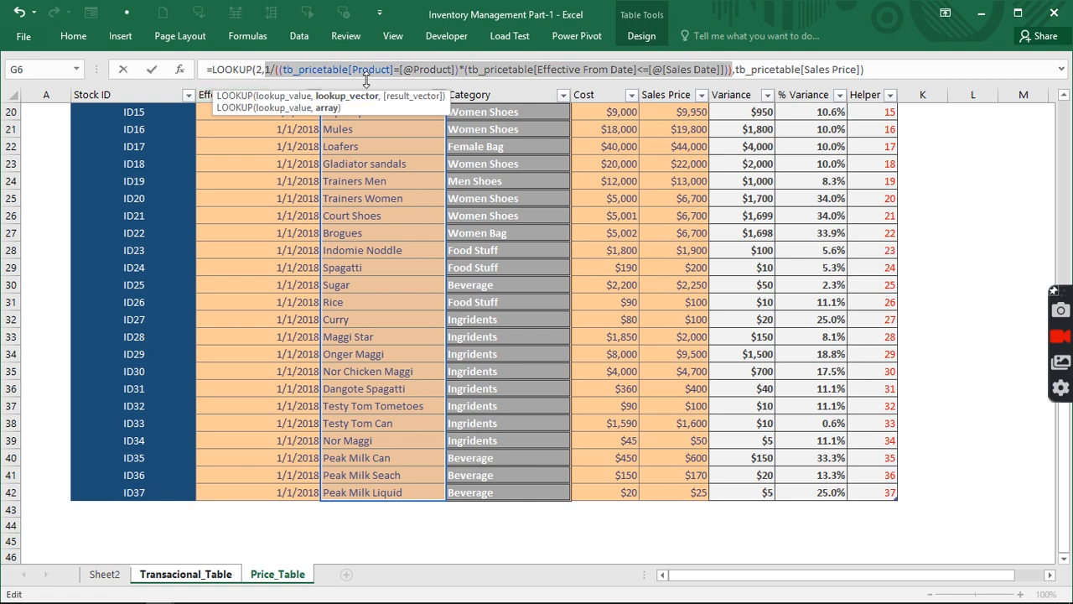
{"action": "left_click", "coordinate": [307, 71]}
{"action": "left_click_drag", "start_coordinate": [307, 72], "coordinate": [392, 71]}
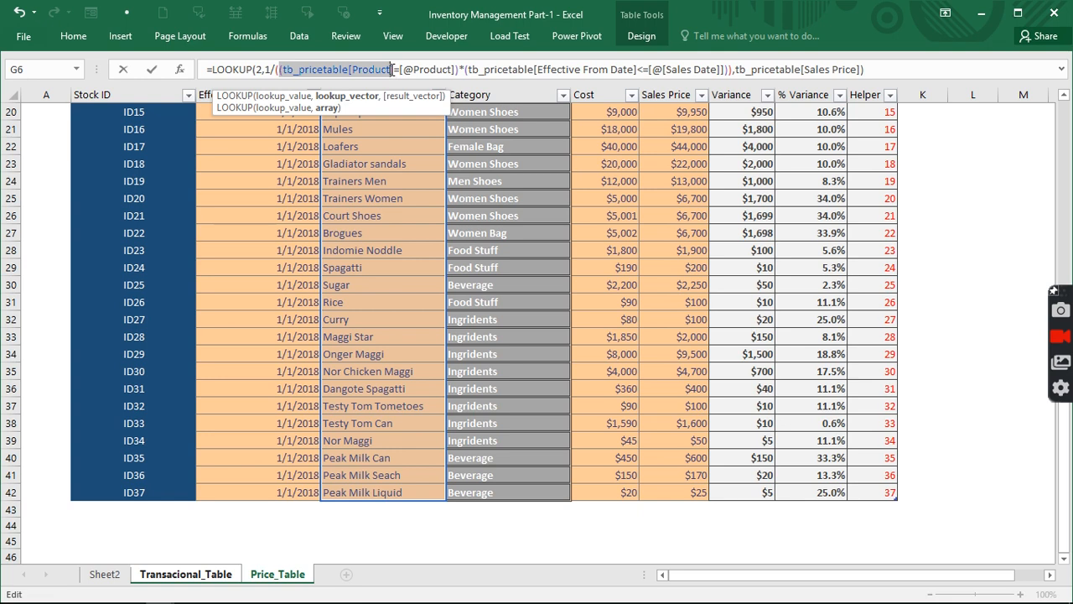
{"action": "left_click", "coordinate": [400, 69]}
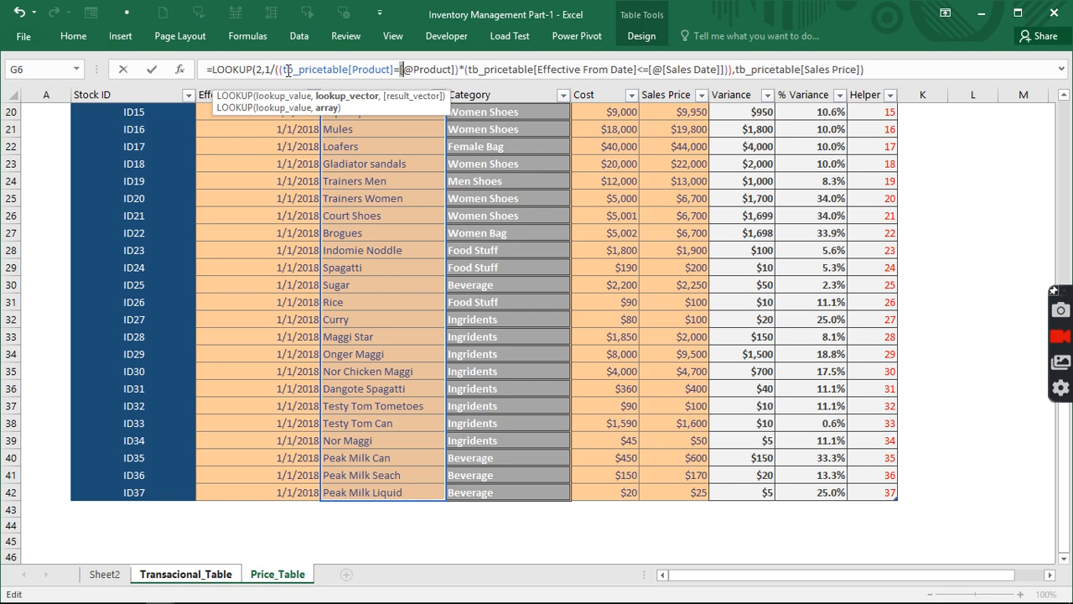
{"action": "left_click_drag", "start_coordinate": [285, 71], "coordinate": [392, 71]}
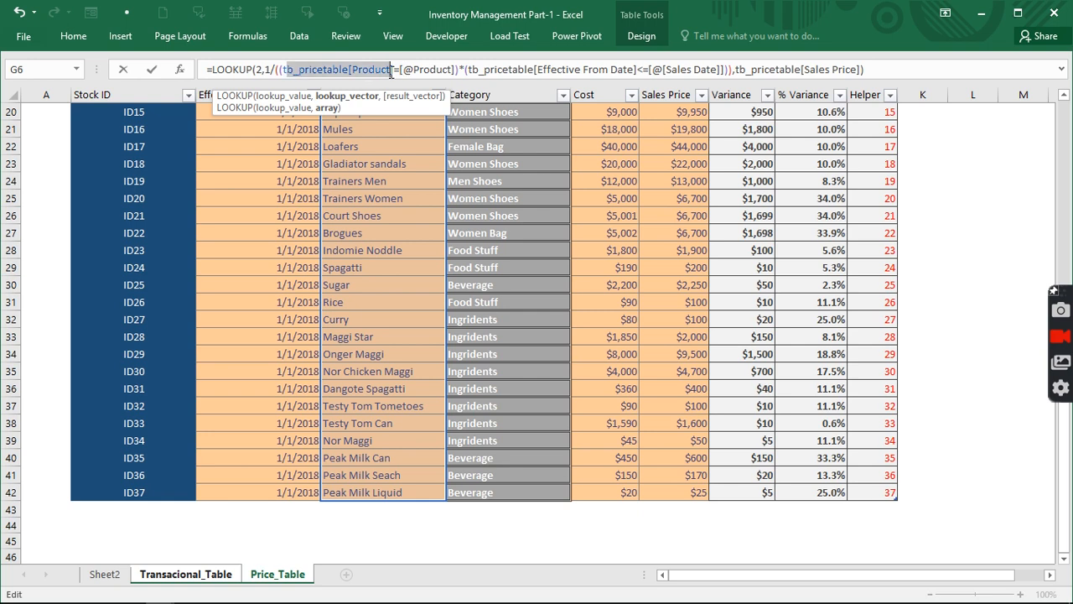
{"action": "left_click", "coordinate": [401, 69]}
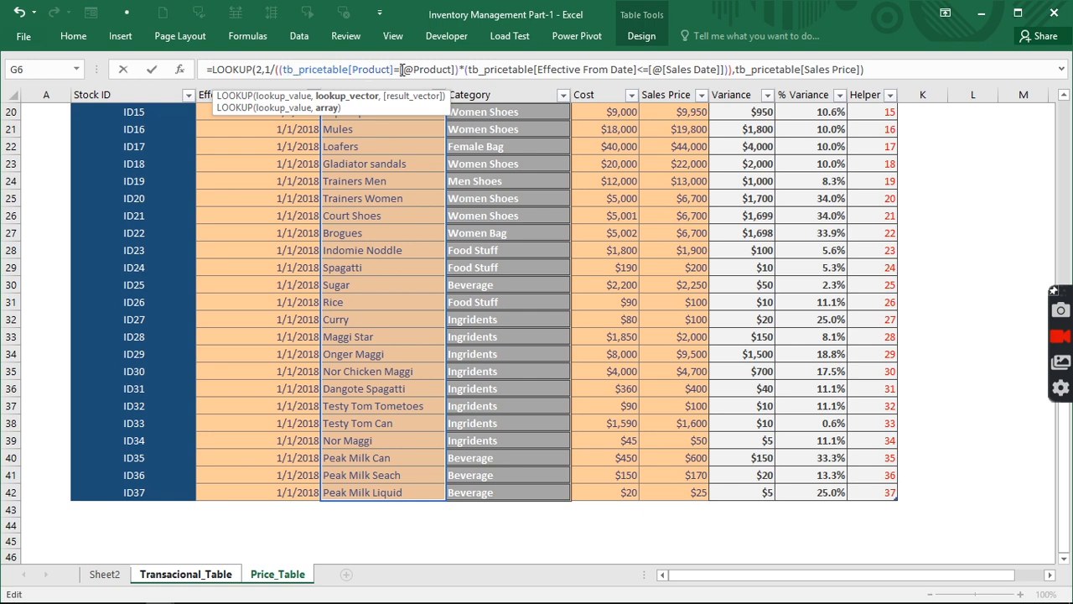
{"action": "left_click", "coordinate": [472, 69]}
{"action": "left_click", "coordinate": [289, 97]}
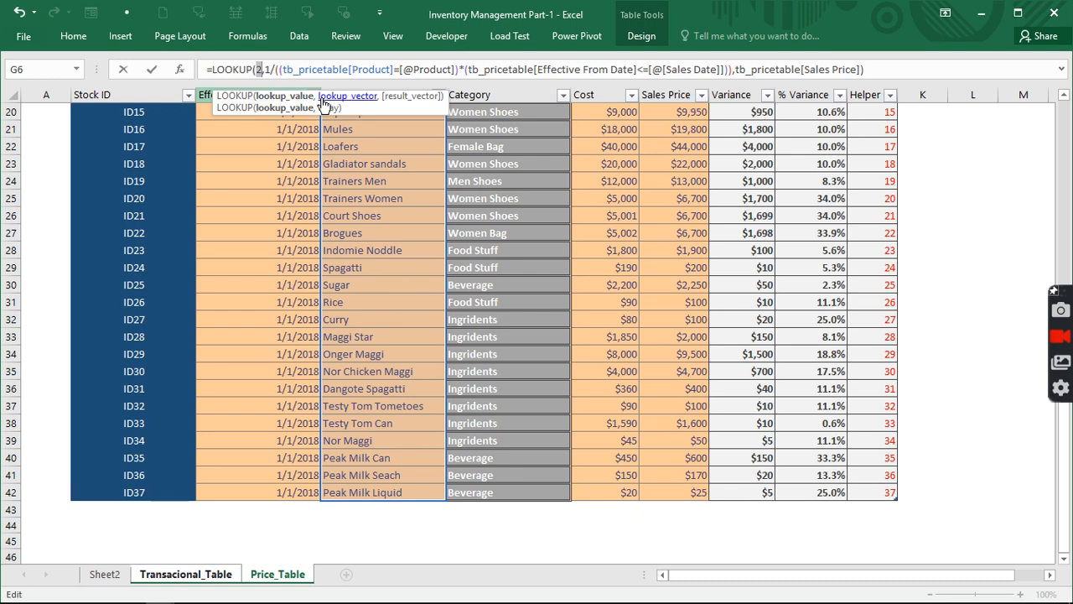
{"action": "left_click", "coordinate": [339, 96]}
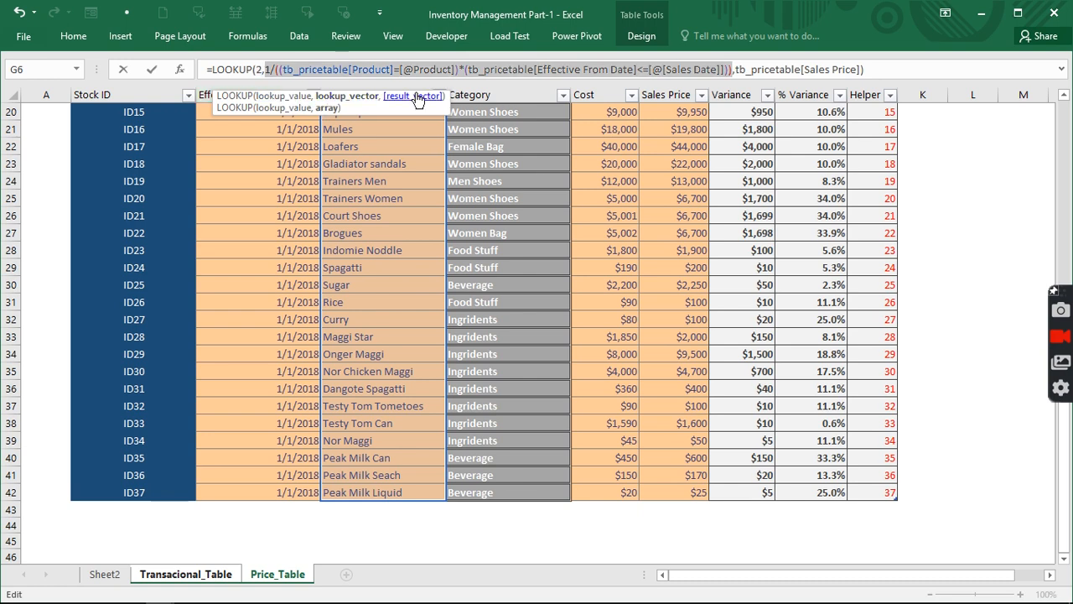
{"action": "left_click", "coordinate": [411, 97]}
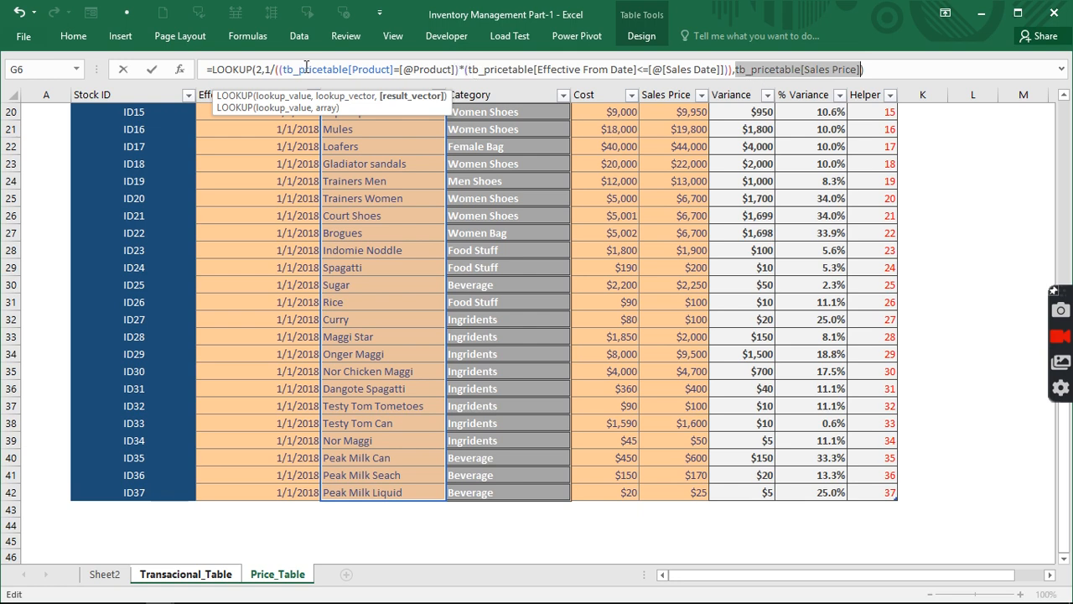
Commit the LOOKUP formula to fill the Price column of Transacional_Table.
{"action": "left_click", "coordinate": [351, 69]}
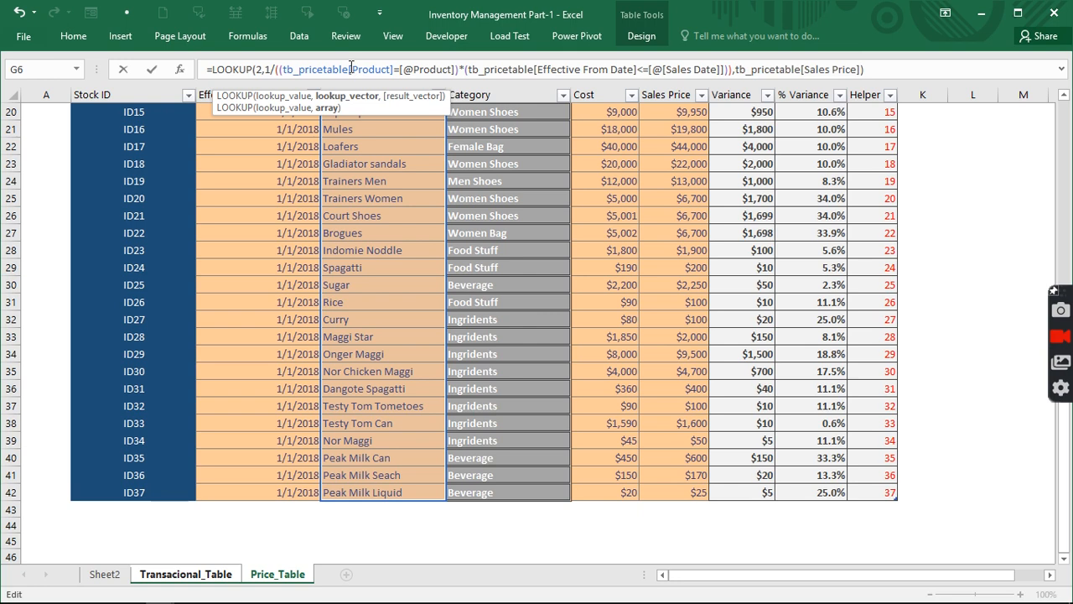
{"action": "key", "text": "Return"}
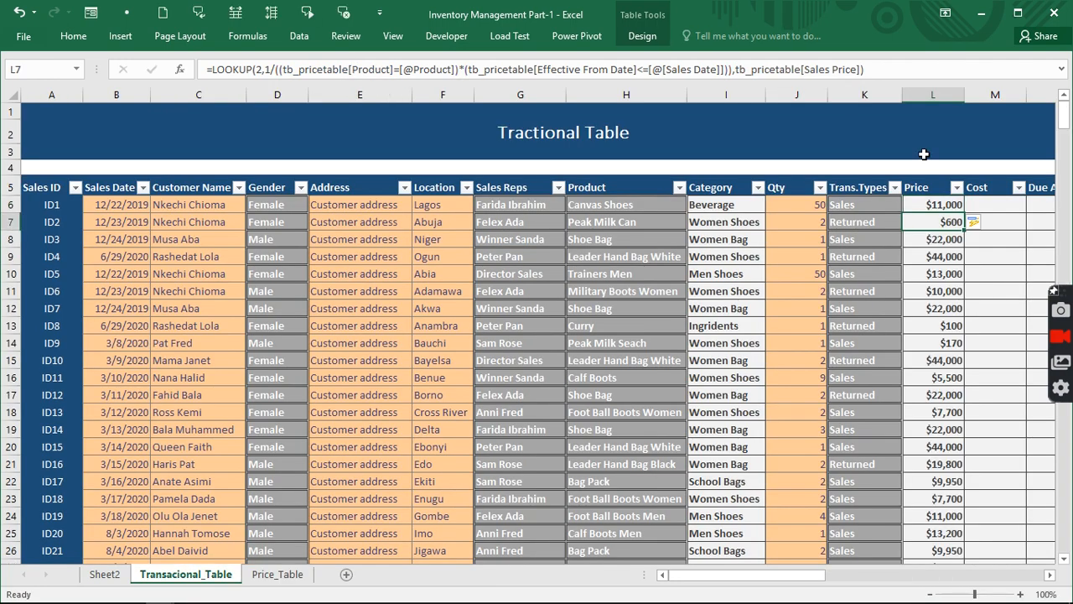
{"action": "left_click", "coordinate": [977, 204]}
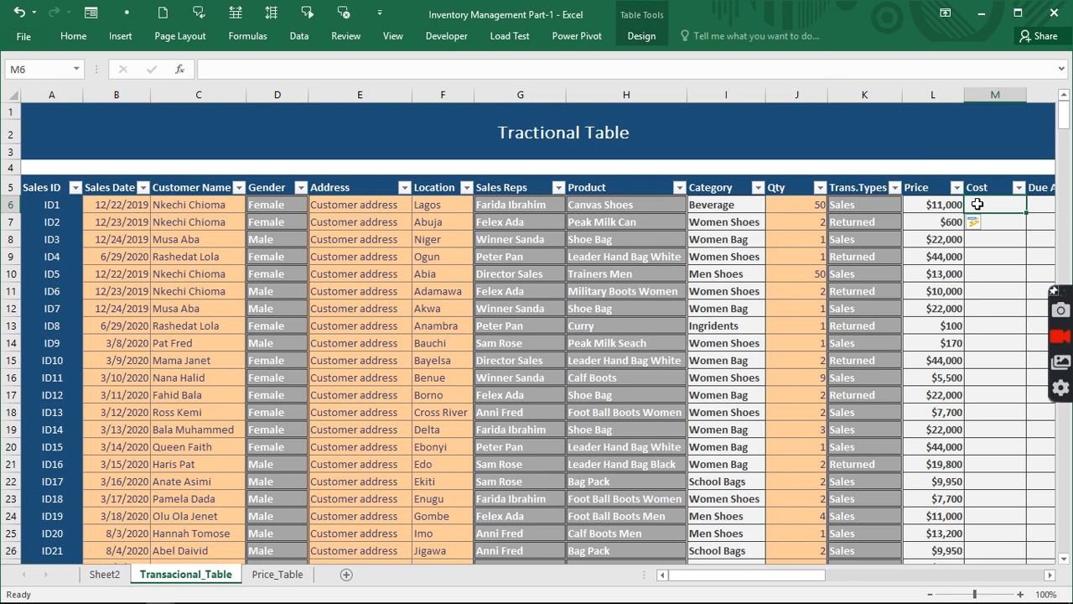
{"action": "type", "text": "="}
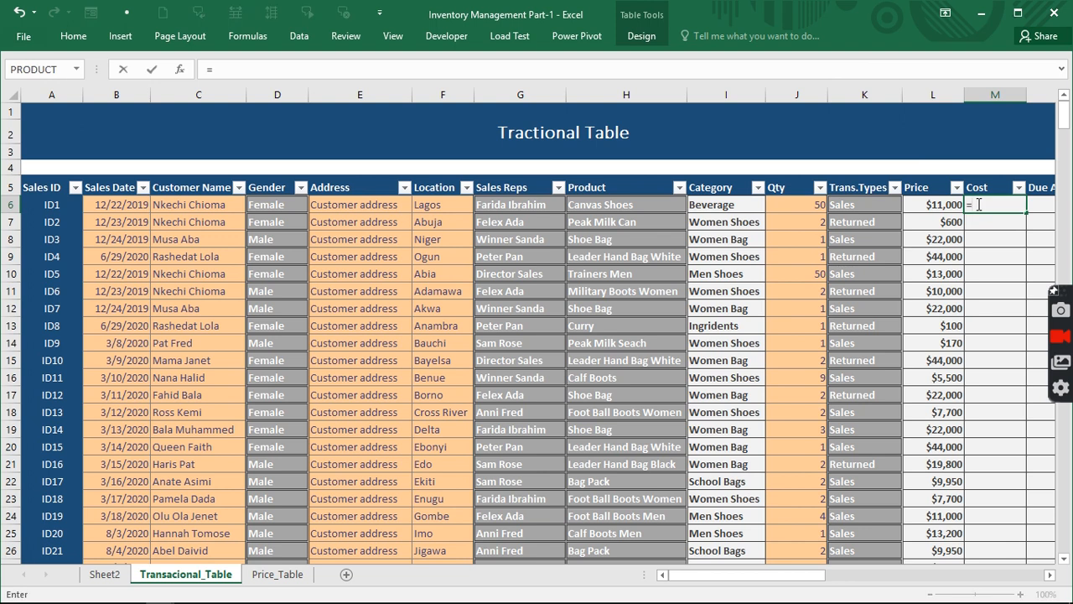
{"action": "type", "text": "("}
{"action": "left_click", "coordinate": [280, 575]}
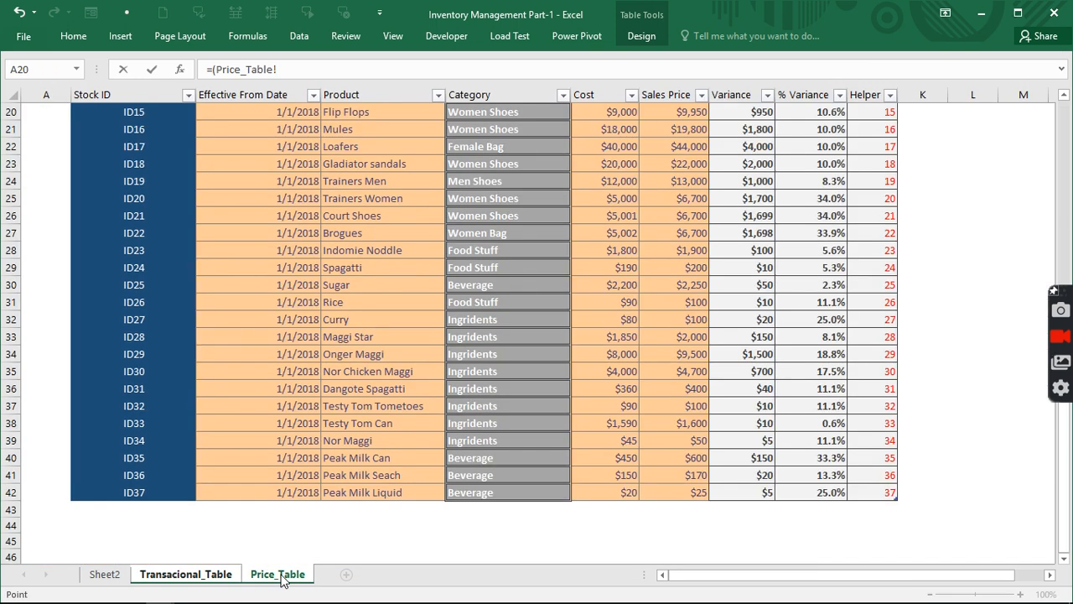
{"action": "scroll", "coordinate": [456, 347], "scroll_direction": "up", "scroll_amount": 7}
{"action": "left_click", "coordinate": [366, 201]}
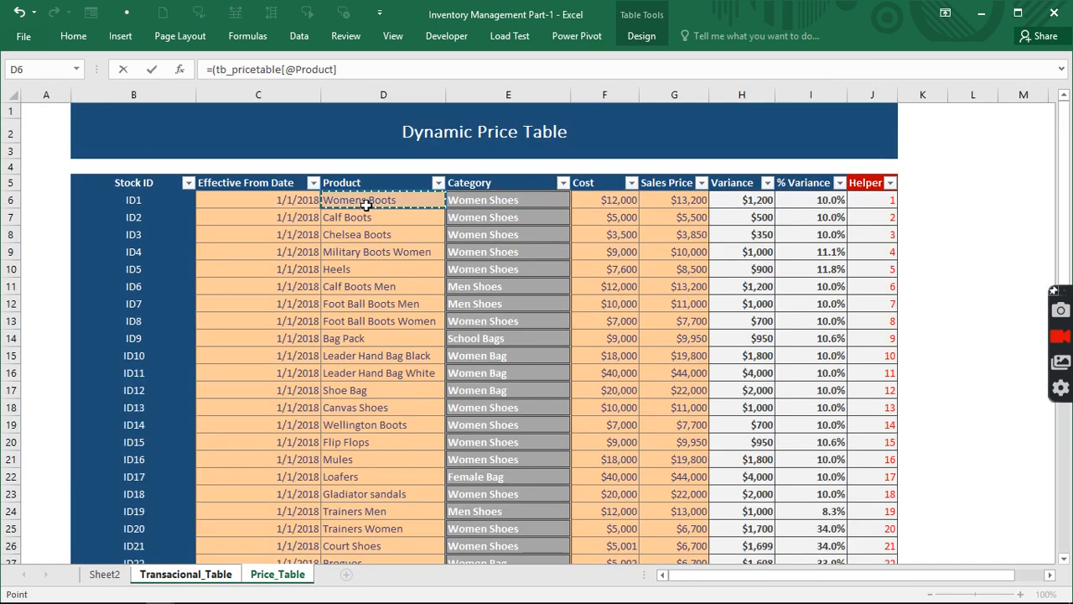
{"action": "left_click_drag", "start_coordinate": [367, 204], "coordinate": [386, 478]}
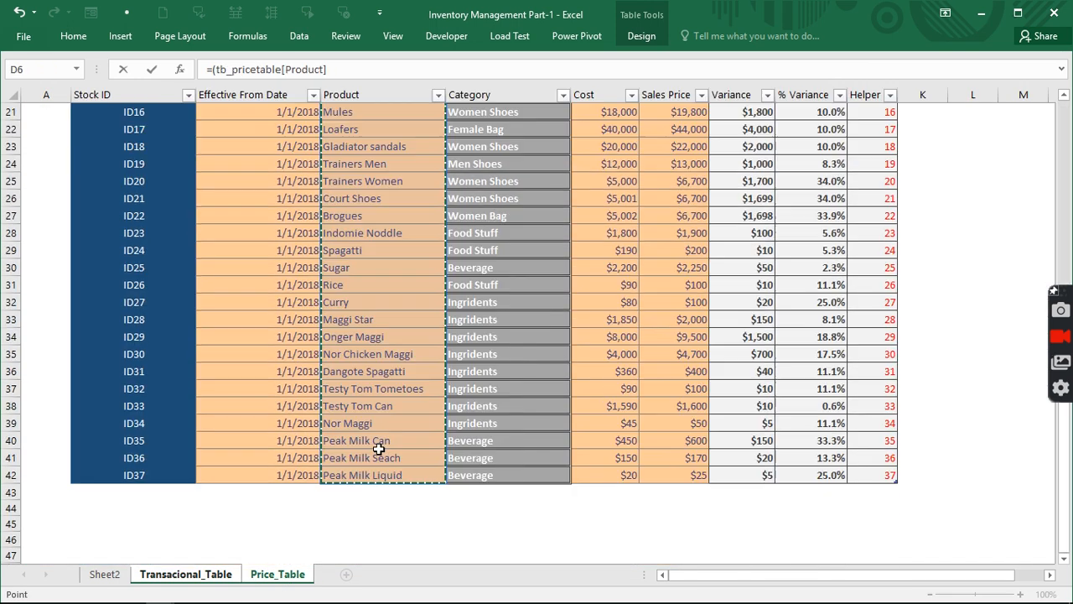
{"action": "type", "text": "="}
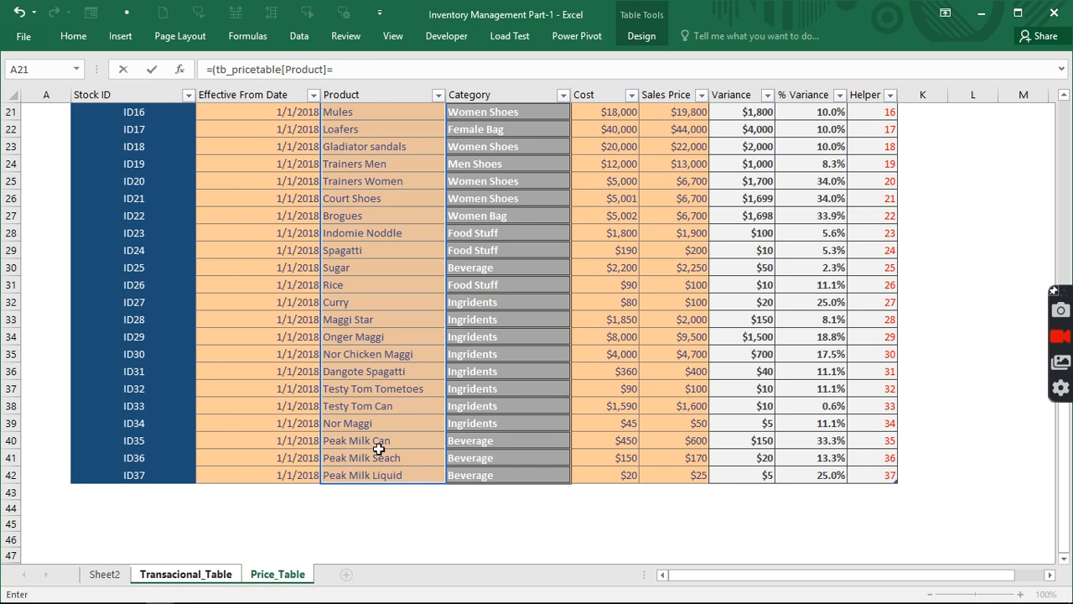
{"action": "left_click", "coordinate": [176, 575]}
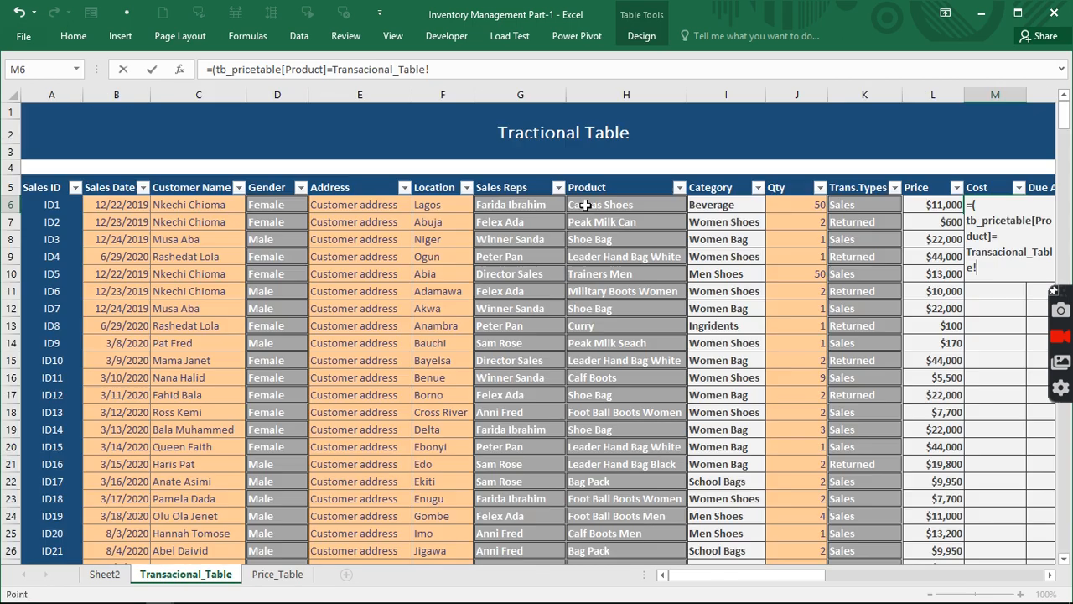
{"action": "left_click", "coordinate": [584, 204]}
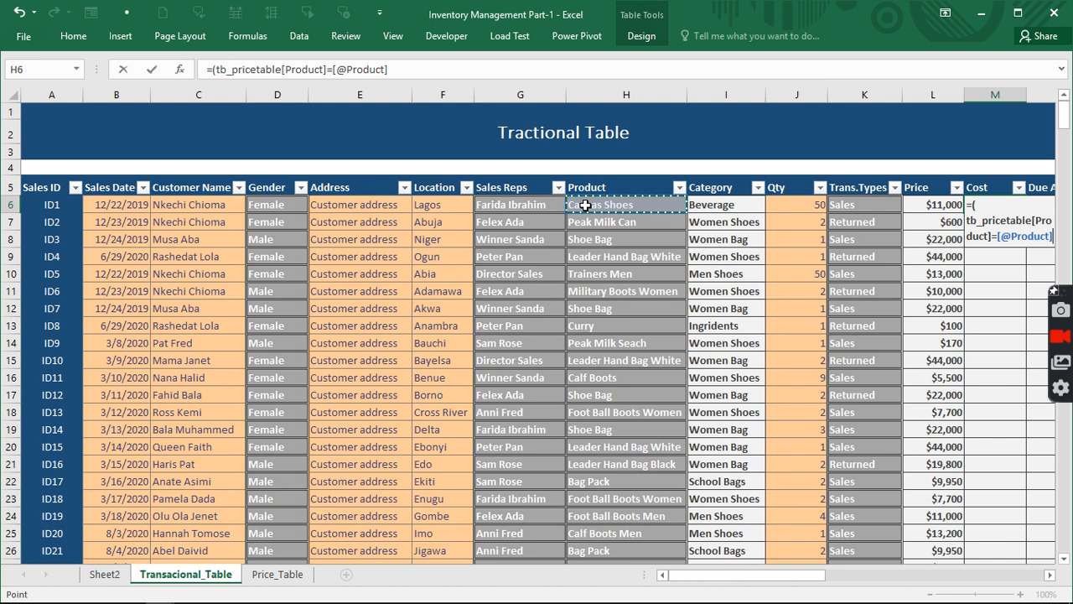
{"action": "type", "text": ")*"}
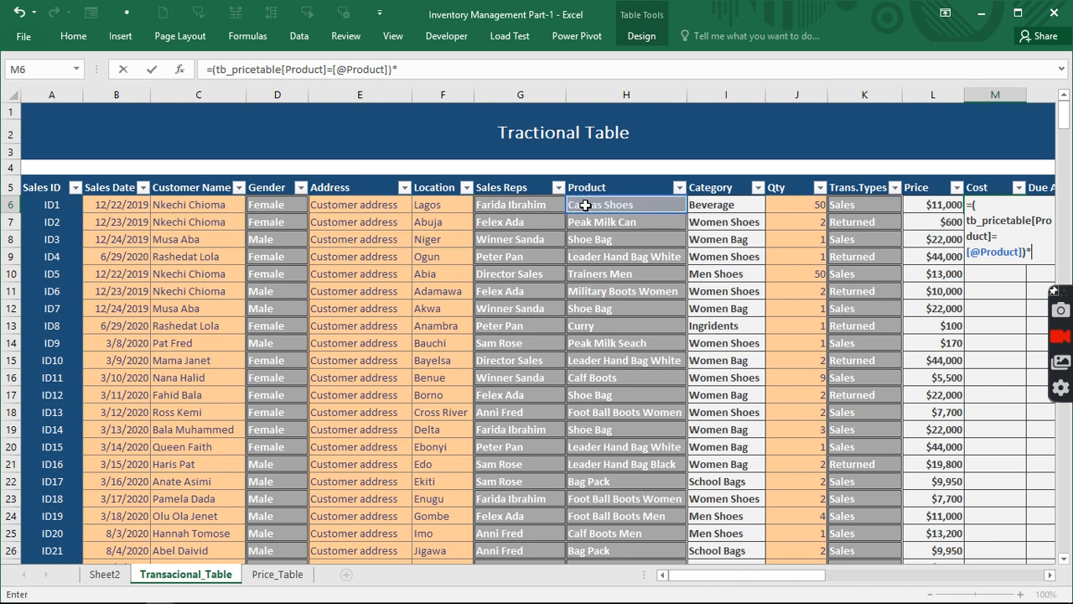
Add the date condition (tb_pricetable[Effective From Date]<=[@[Sales Date]]) to the Cost formula, followed by a second closing parenthesis and a comma.
{"action": "type", "text": "("}
{"action": "left_click", "coordinate": [269, 577]}
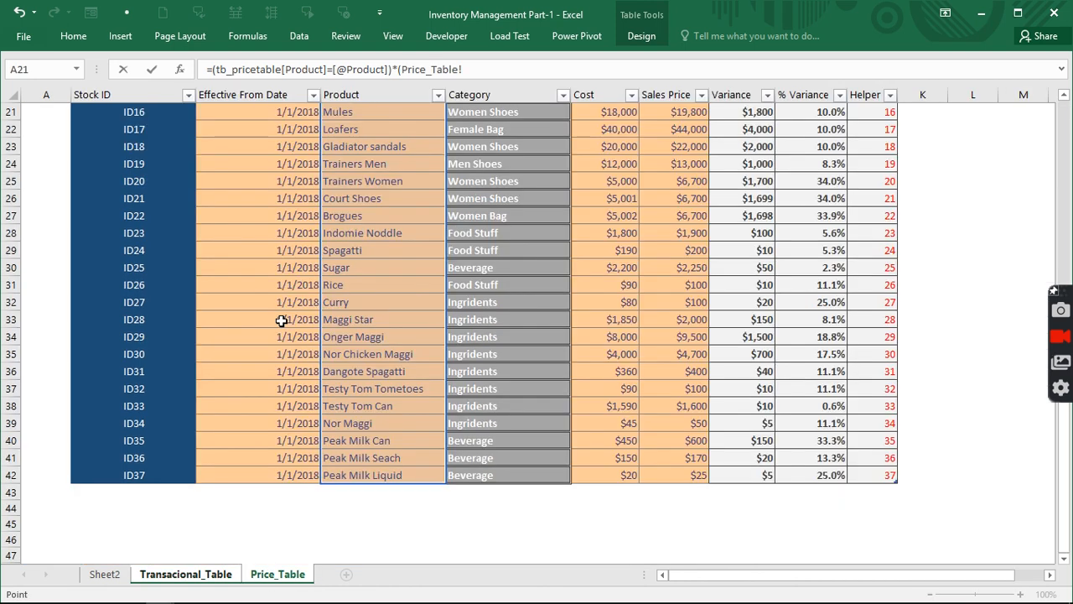
{"action": "scroll", "coordinate": [280, 314], "scroll_direction": "up", "scroll_amount": 7}
{"action": "left_click", "coordinate": [248, 200]}
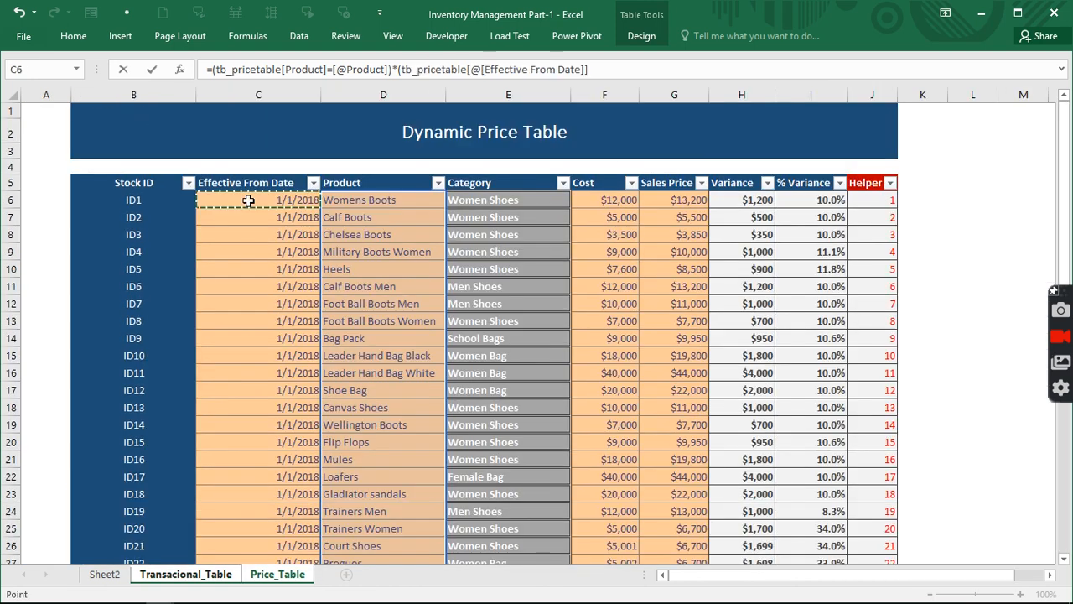
{"action": "left_click_drag", "start_coordinate": [248, 200], "coordinate": [283, 439]}
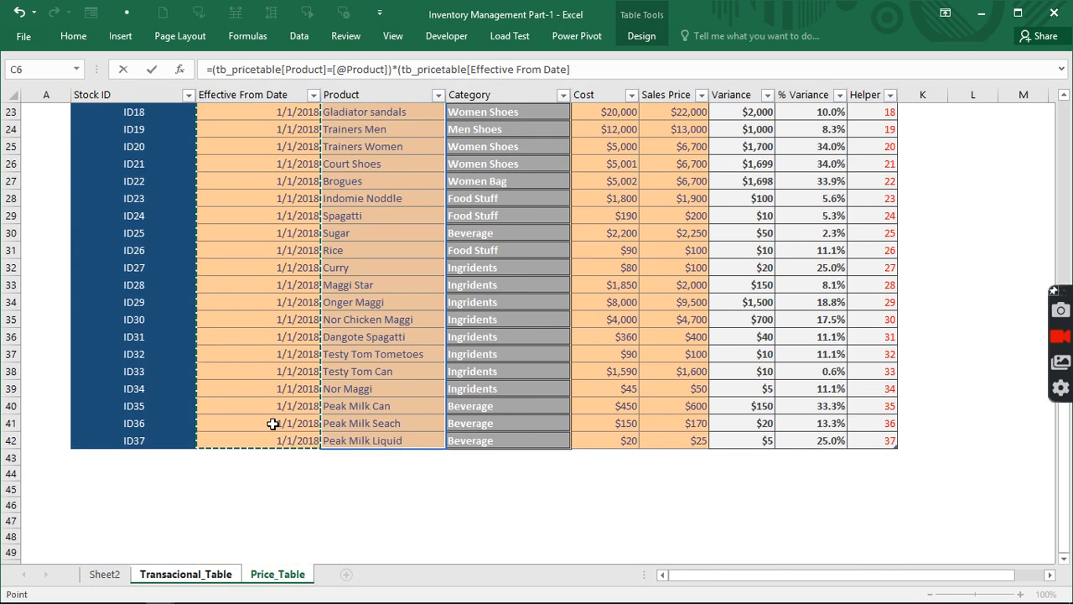
{"action": "type", "text": "<="}
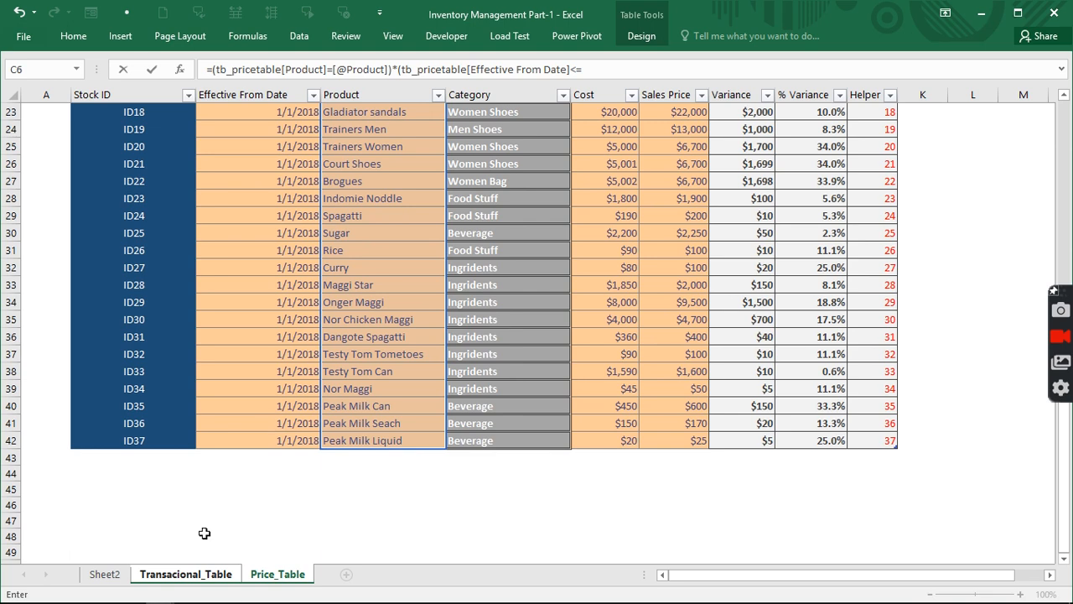
{"action": "left_click", "coordinate": [187, 576]}
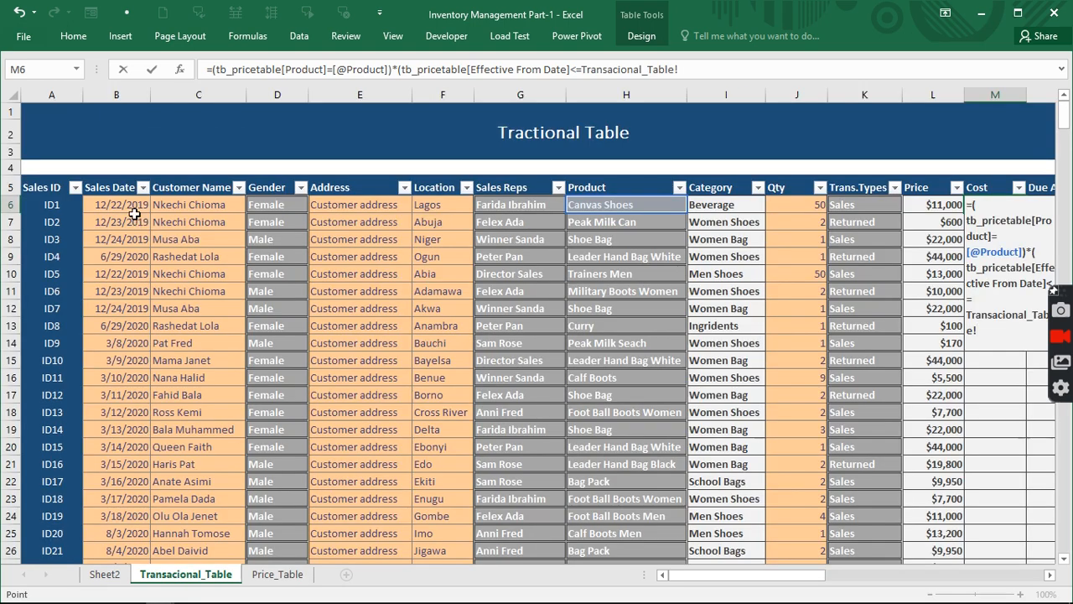
{"action": "left_click", "coordinate": [132, 202]}
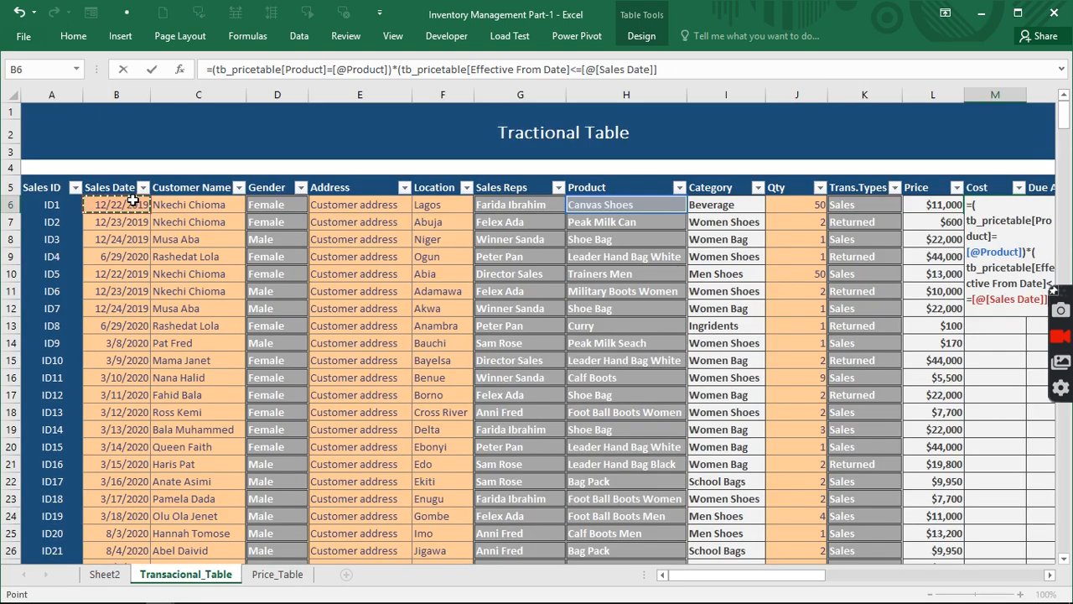
{"action": "type", "text": "),"}
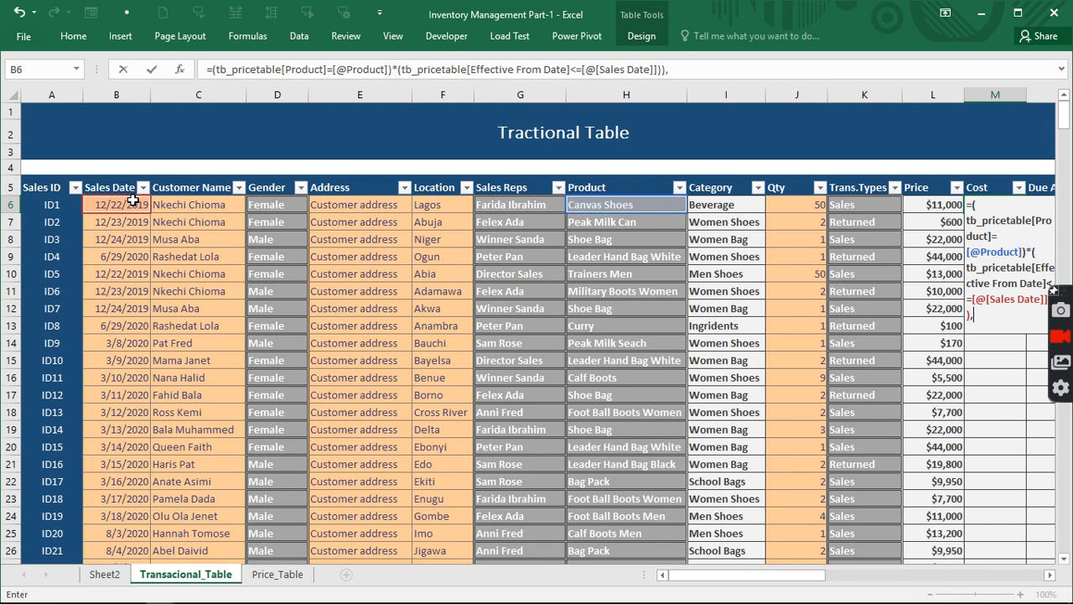
Add the price table's Cost column, tb_pricetable[Cost], as the Cost formula's result vector and close the parenthesis.
{"action": "left_click", "coordinate": [271, 574]}
{"action": "scroll", "coordinate": [654, 220], "scroll_direction": "up", "scroll_amount": 7}
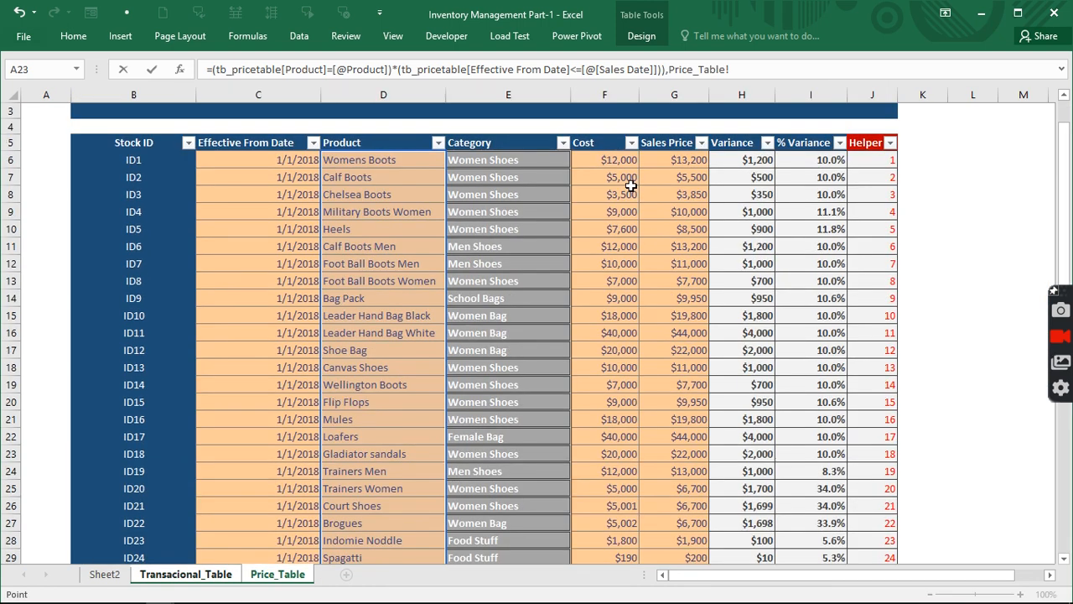
{"action": "left_click_drag", "start_coordinate": [613, 164], "coordinate": [627, 405]}
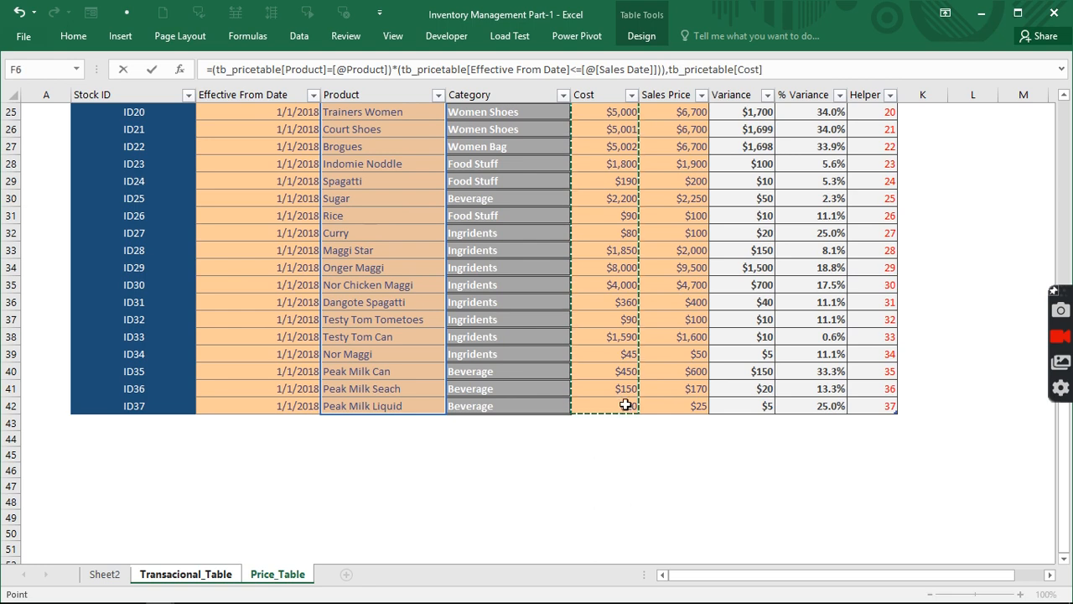
{"action": "type", "text": ")"}
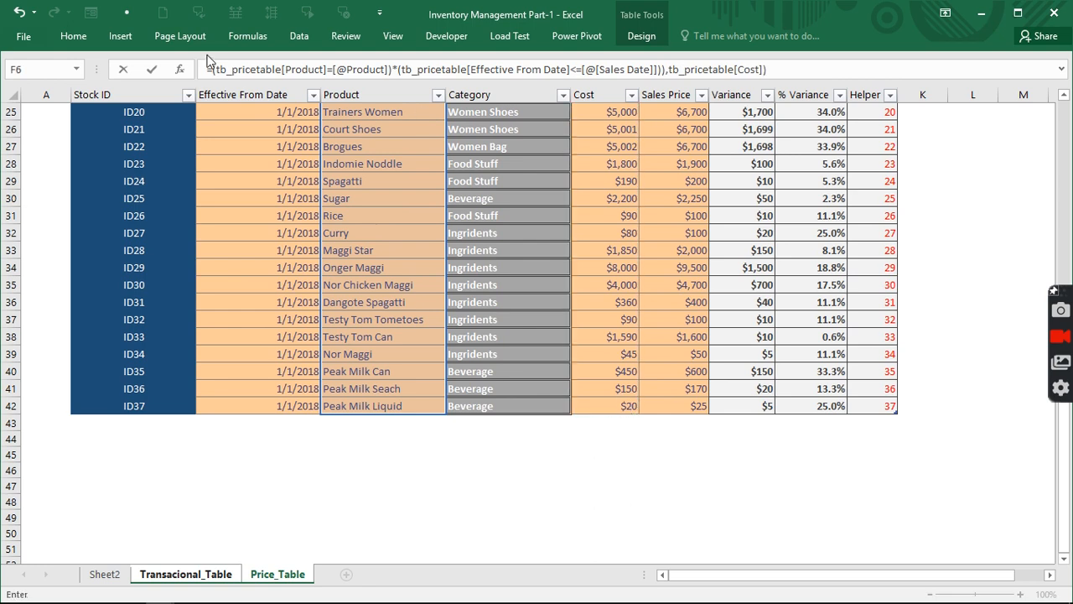
Wrap the Cost formula in LOOKUP, starting it =LOOKUP(2,1/(( with 2 as the lookup value and 1 divided by the conditions.
{"action": "left_click", "coordinate": [211, 68]}
{"action": "type", "text": "ll"}
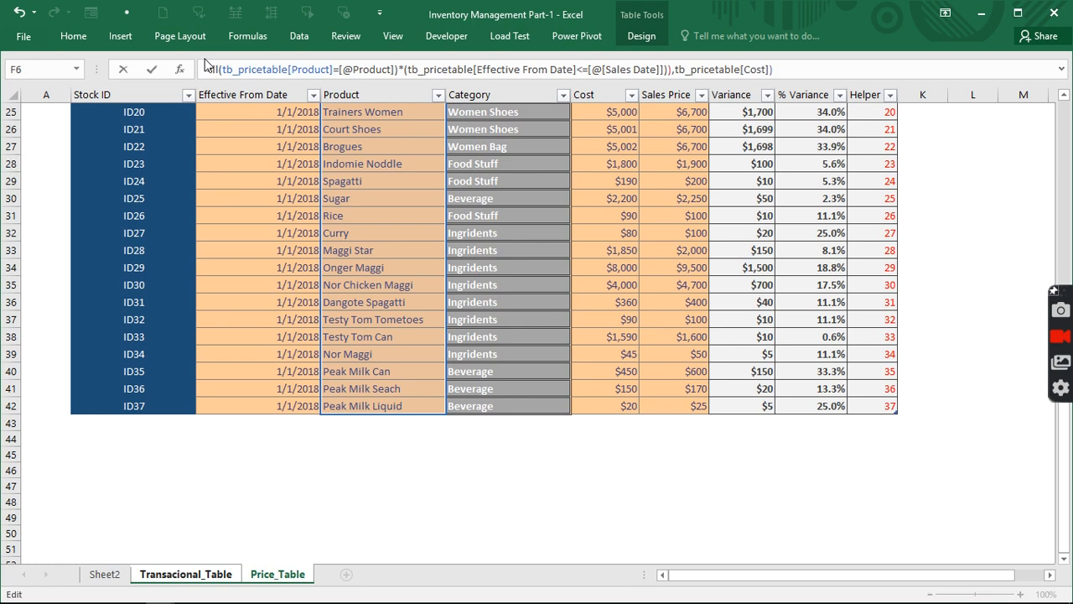
{"action": "key", "text": "BackSpace"}
{"action": "type", "text": "OOKUP"}
{"action": "key", "text": "Tab"}
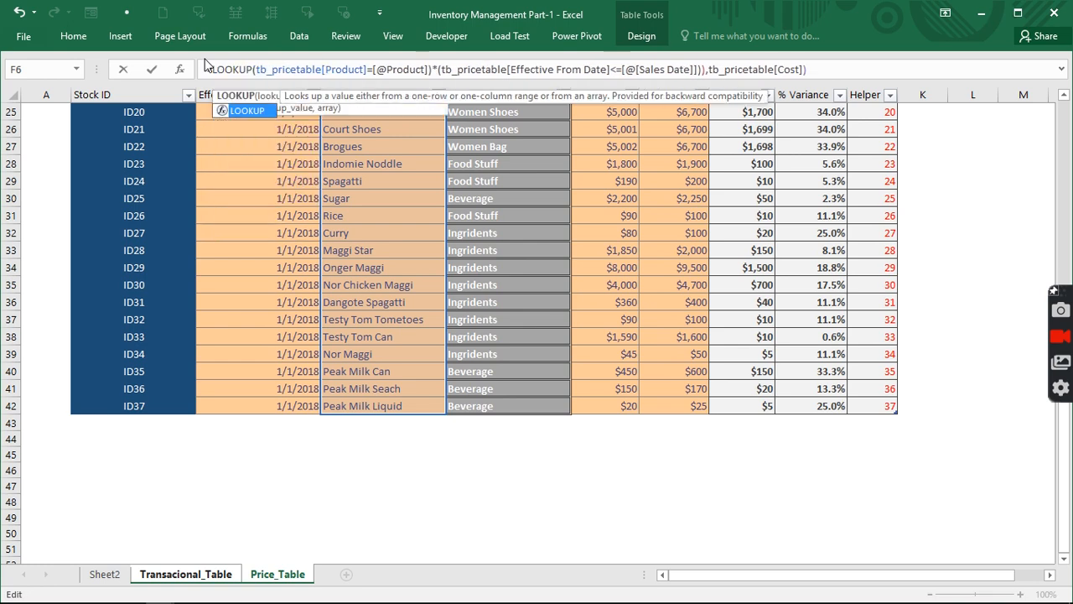
{"action": "type", "text": "(("}
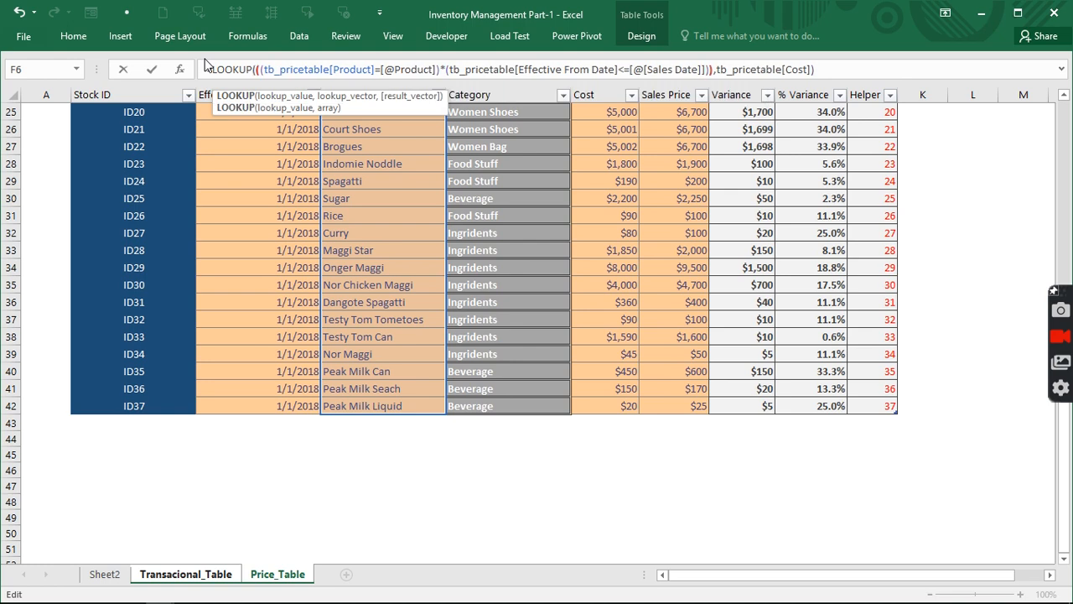
{"action": "key", "text": "BackSpace"}
{"action": "type", "text": "2"}
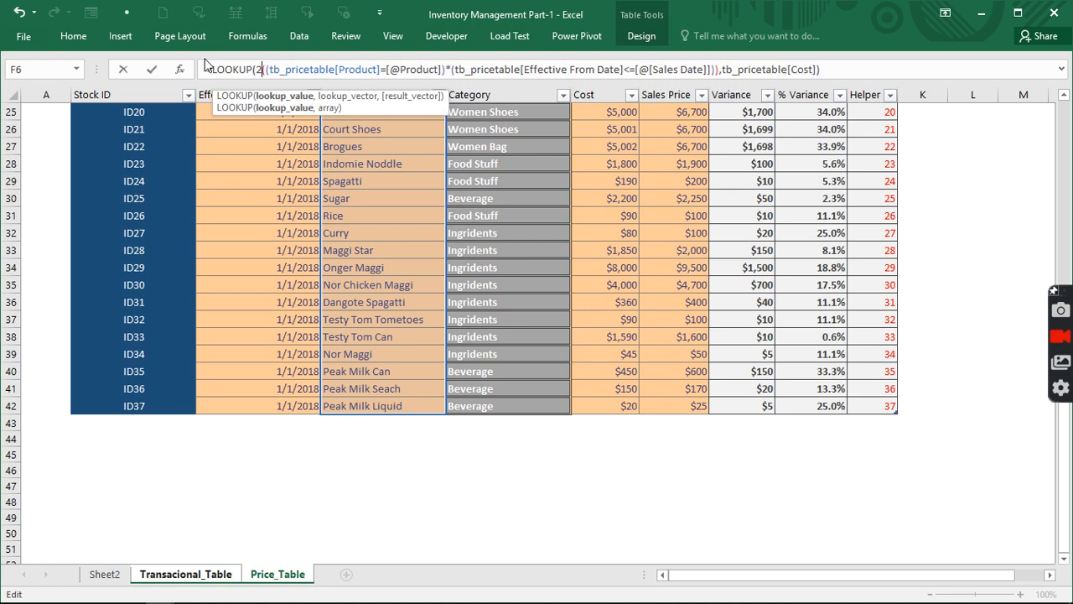
{"action": "type", "text": ",("}
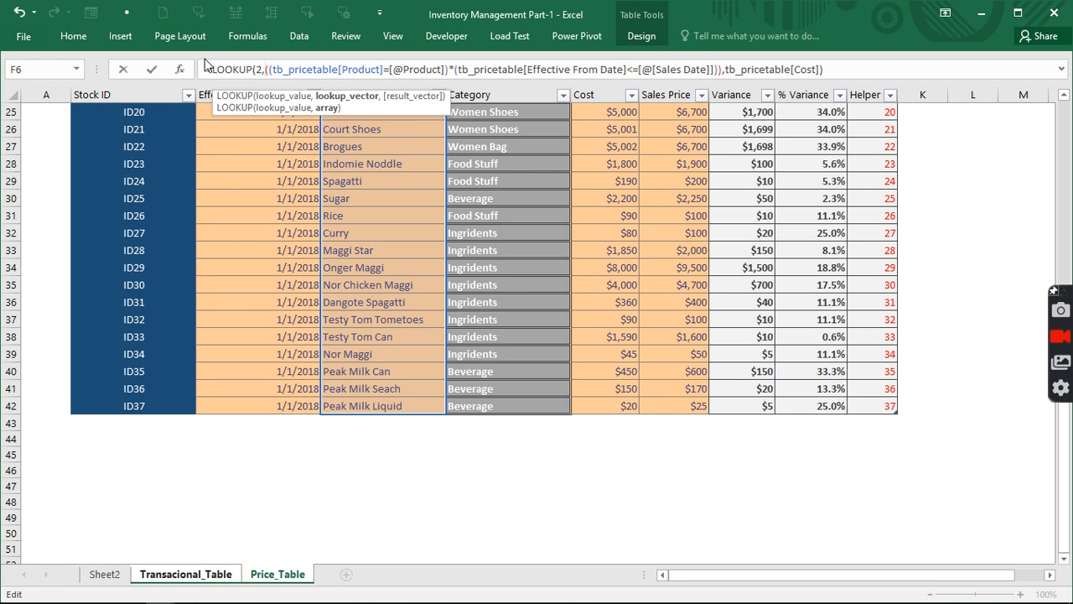
{"action": "key", "text": "BackSpace"}
{"action": "type", "text": "1/"}
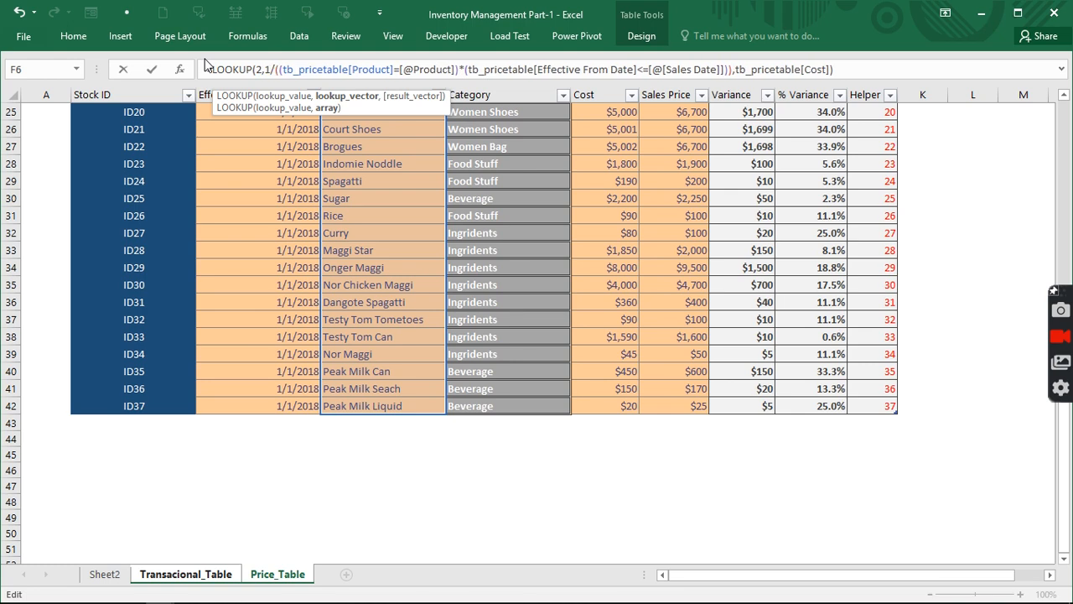
{"action": "type", "text": "("}
Check the Cost formula's lookup value, lookup vector and result vector, and commit it to fill the Cost column.
{"action": "left_click", "coordinate": [268, 96]}
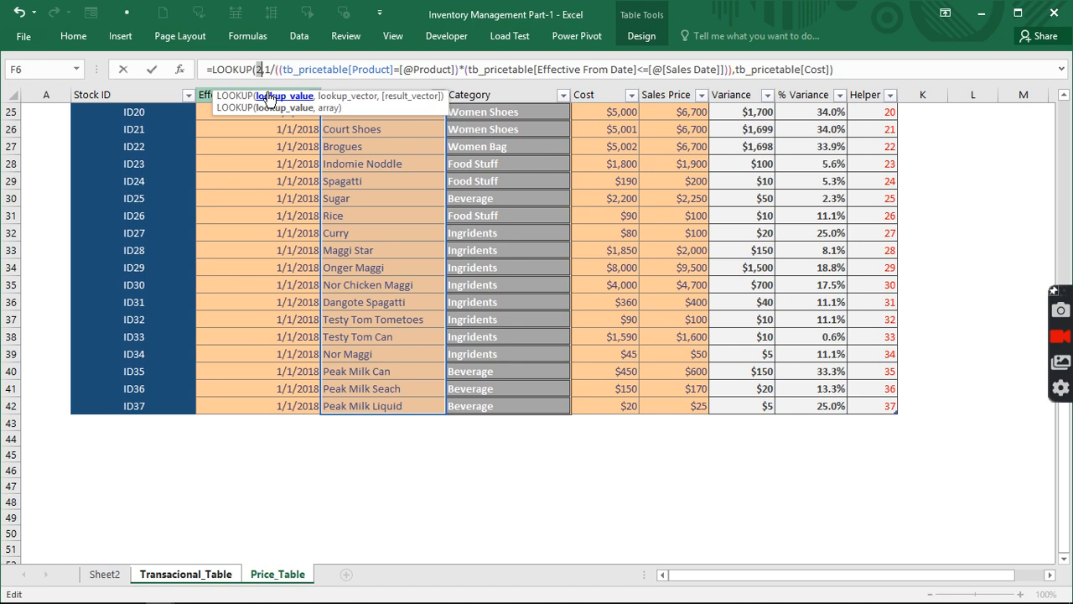
{"action": "left_click", "coordinate": [335, 96]}
{"action": "left_click", "coordinate": [406, 96]}
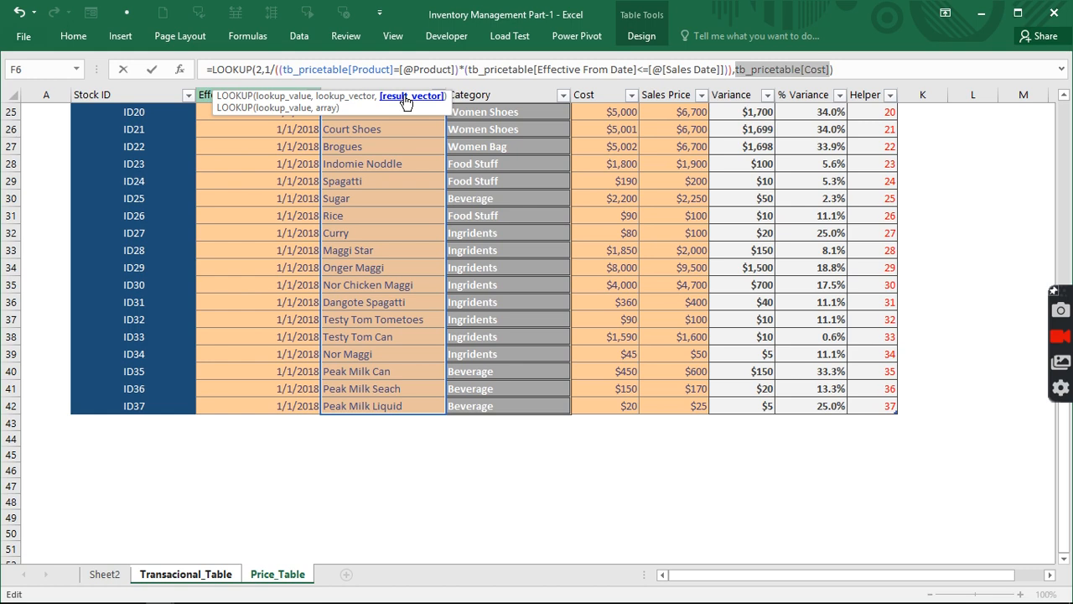
{"action": "left_click", "coordinate": [464, 70]}
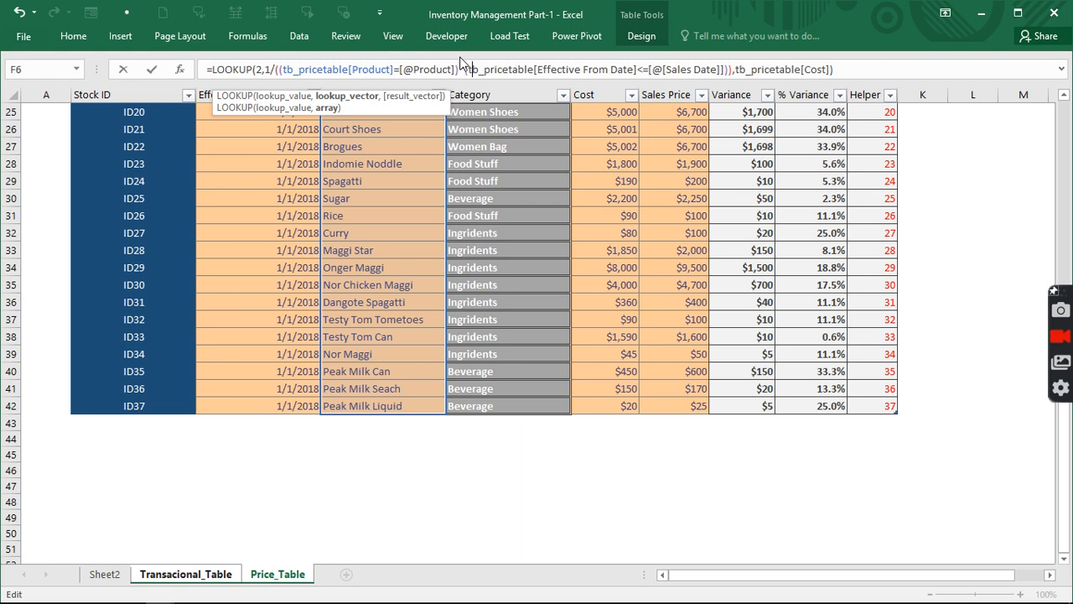
{"action": "key", "text": "Escape"}
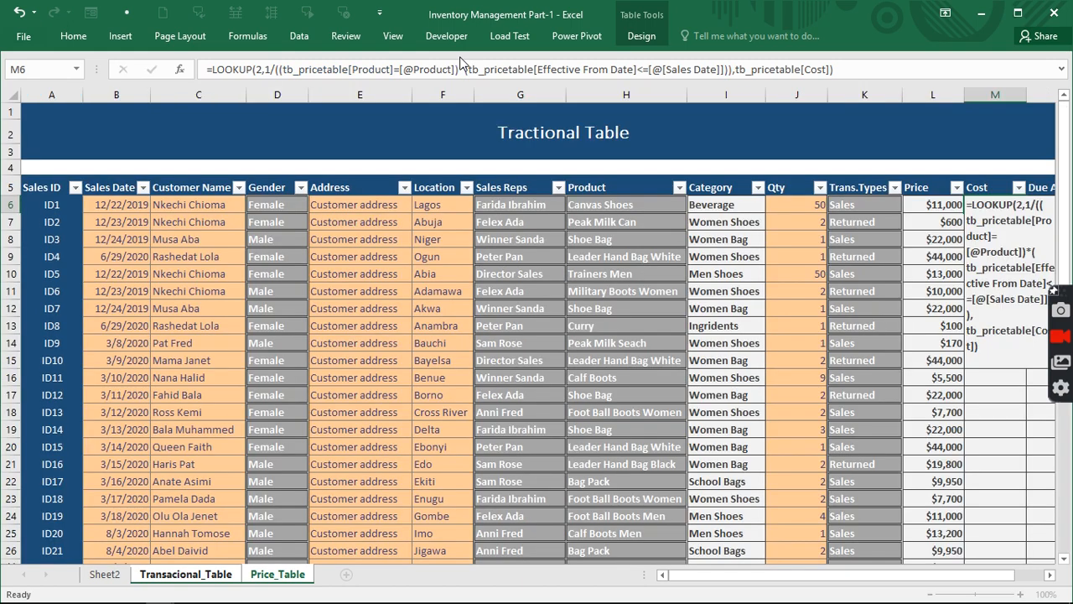
{"action": "key", "text": "Return"}
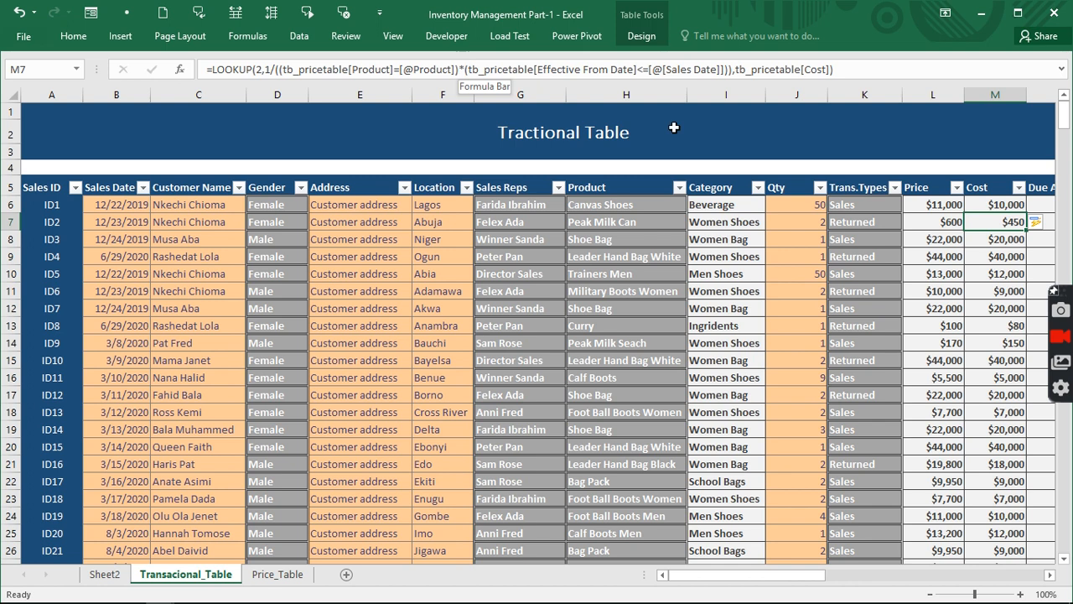
Start a new row 411 directly below the last record of Transacional_Table by entering Military Boots Women as the product in H411.
{"action": "left_click", "coordinate": [399, 274]}
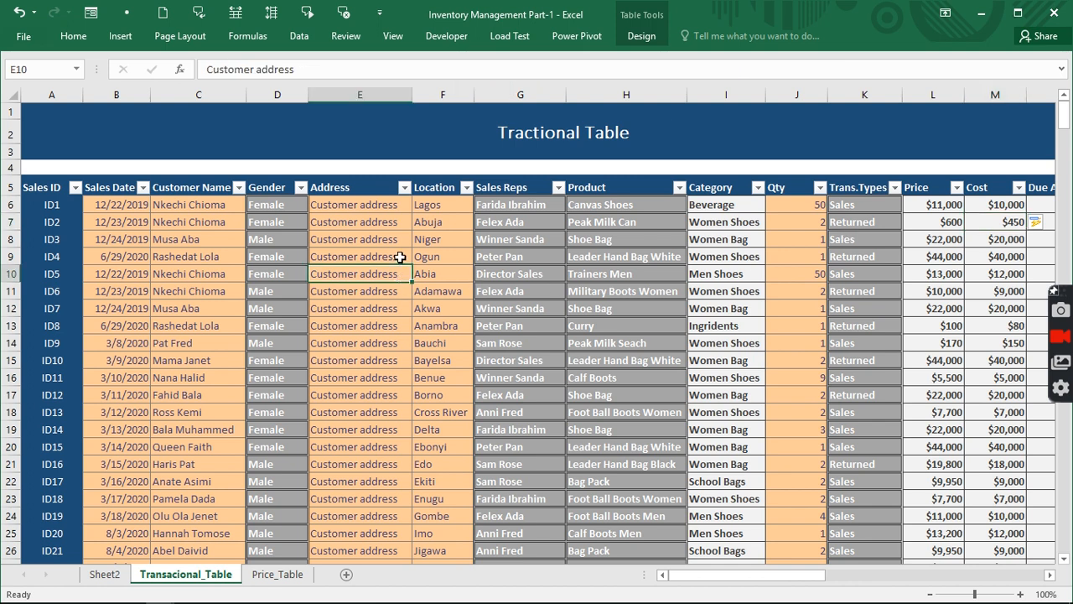
{"action": "key", "text": "ctrl+shift+Down"}
{"action": "scroll", "coordinate": [511, 344], "scroll_direction": "down", "scroll_amount": 3}
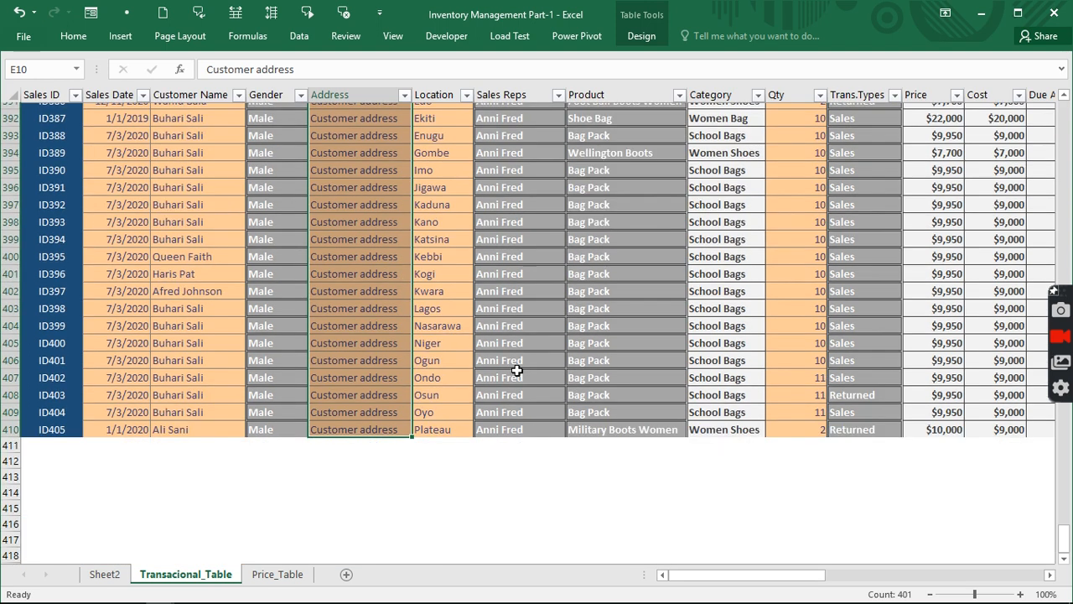
{"action": "scroll", "coordinate": [517, 370], "scroll_direction": "down", "scroll_amount": 1}
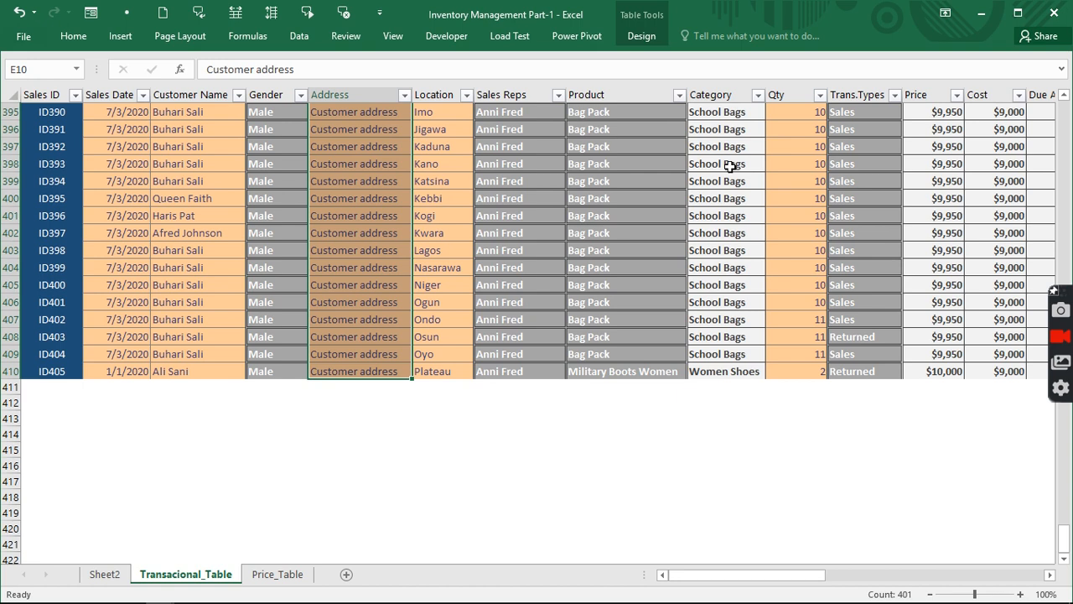
{"action": "left_click", "coordinate": [609, 384]}
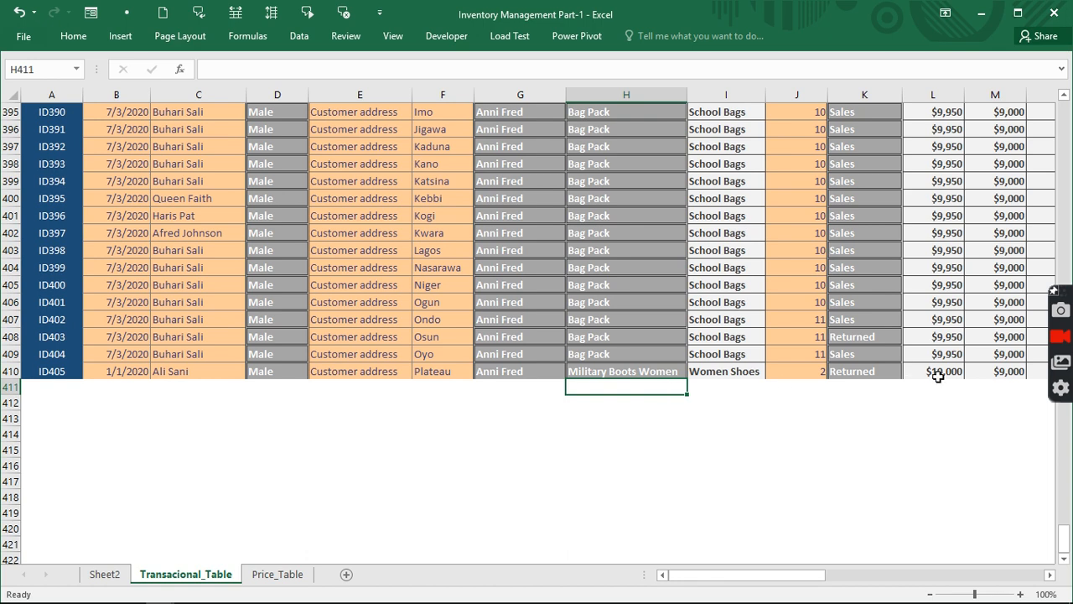
{"action": "left_click", "coordinate": [941, 267]}
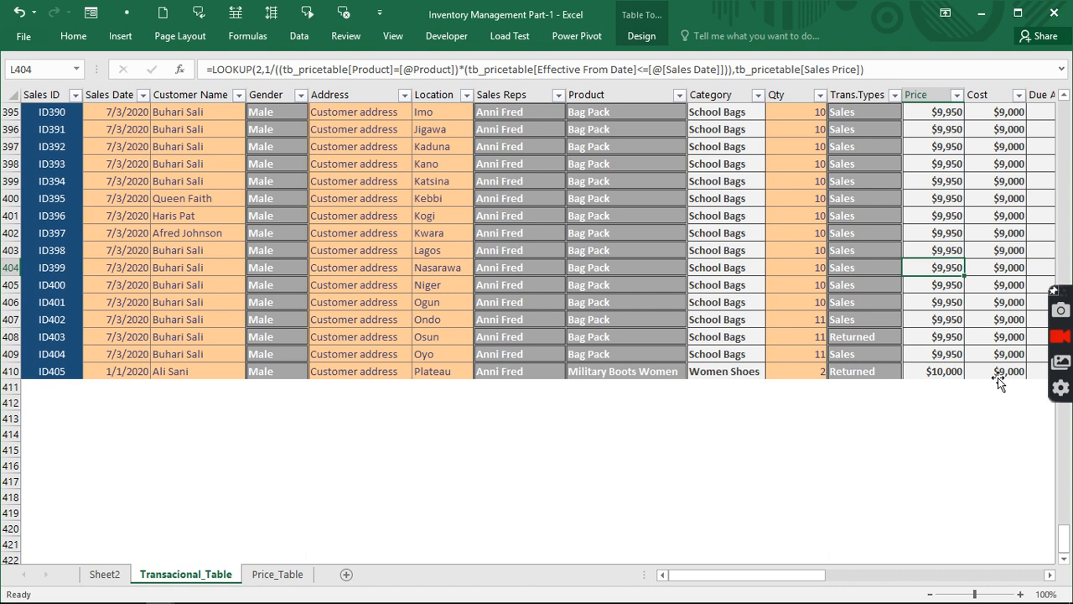
{"action": "left_click", "coordinate": [612, 384]}
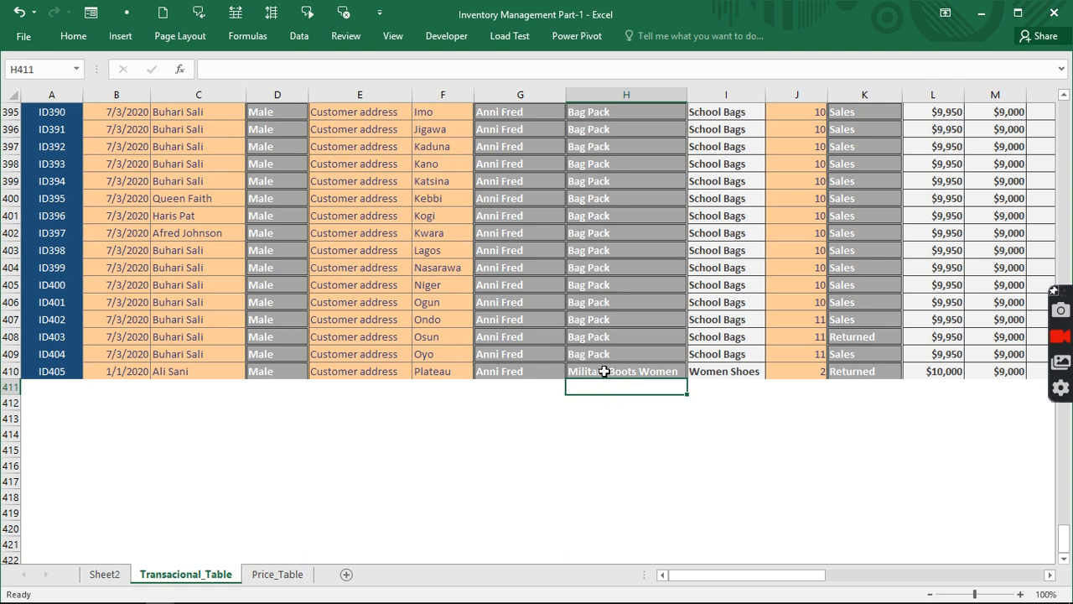
{"action": "type", "text": "military Boots Women"}
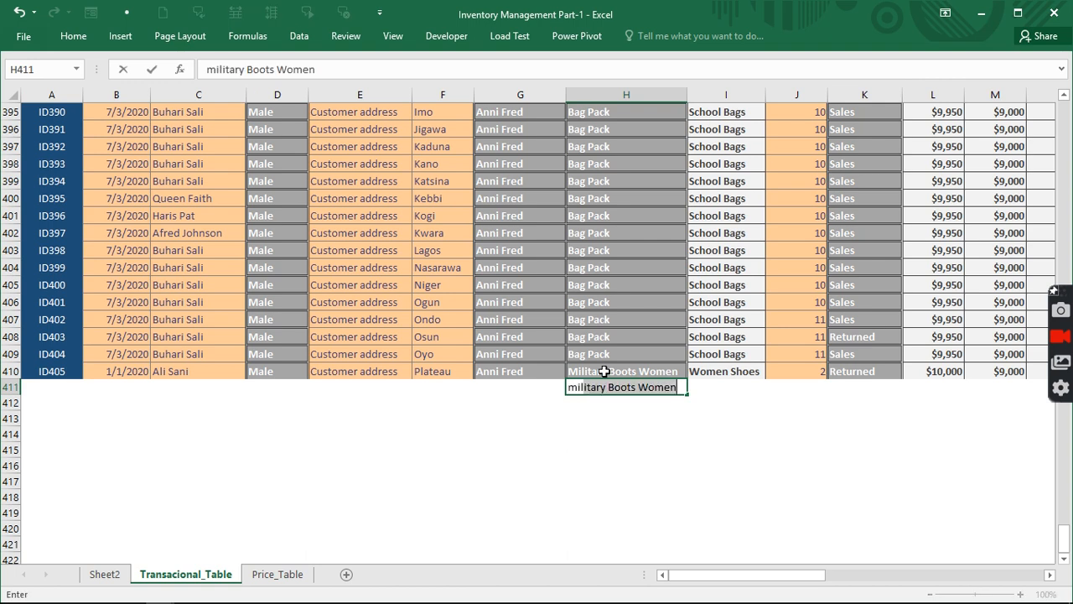
{"action": "key", "text": "ctrl+Return"}
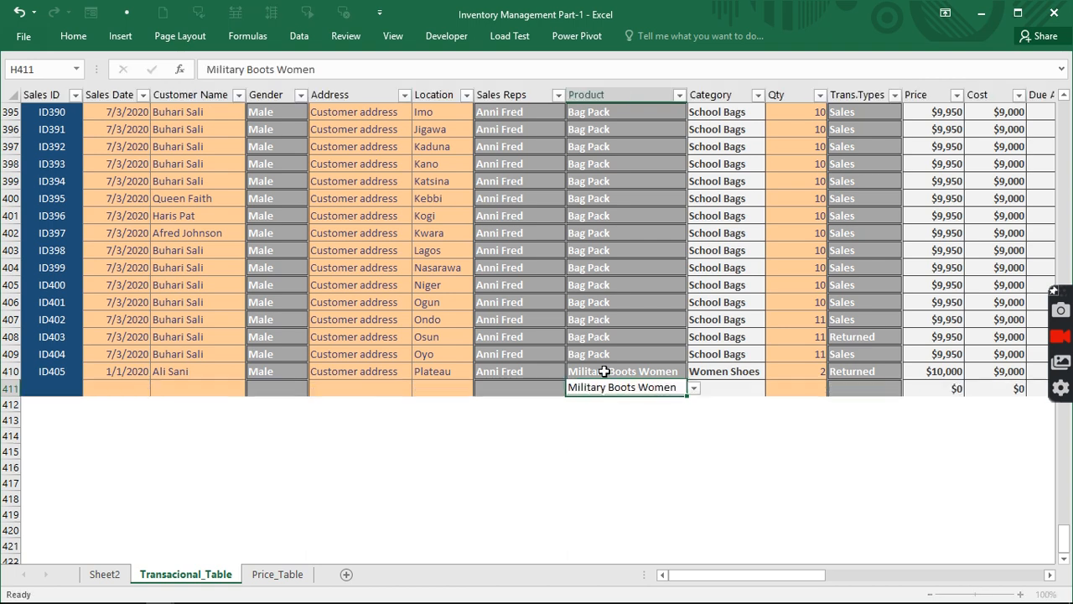
{"action": "key", "text": "Return"}
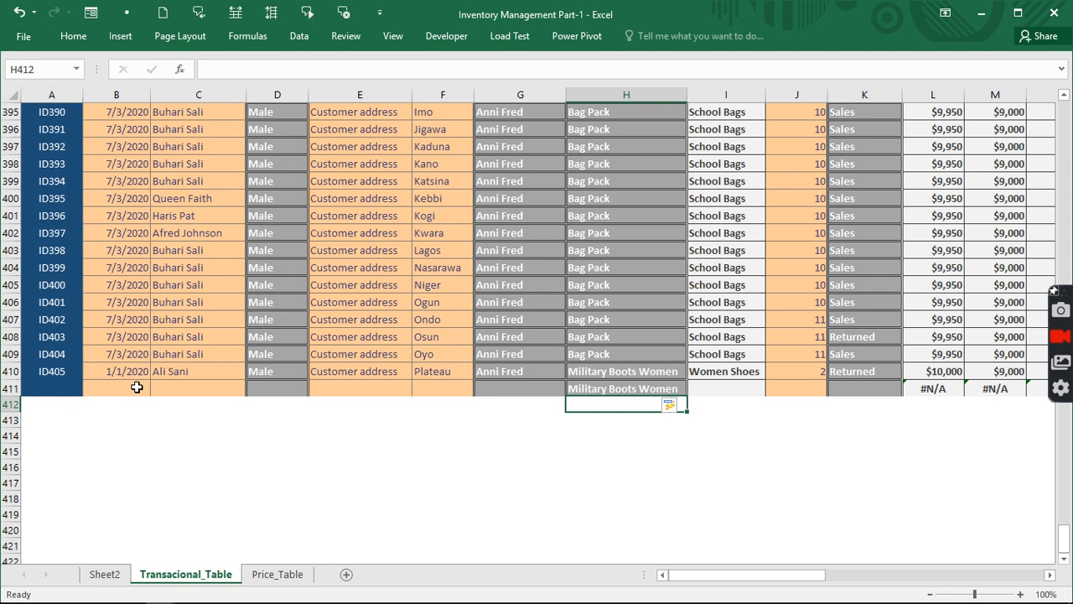
Wrap the Price formula in L411 in IFERROR with "Select Date" as the value if error, and commit it.
{"action": "left_click", "coordinate": [936, 388]}
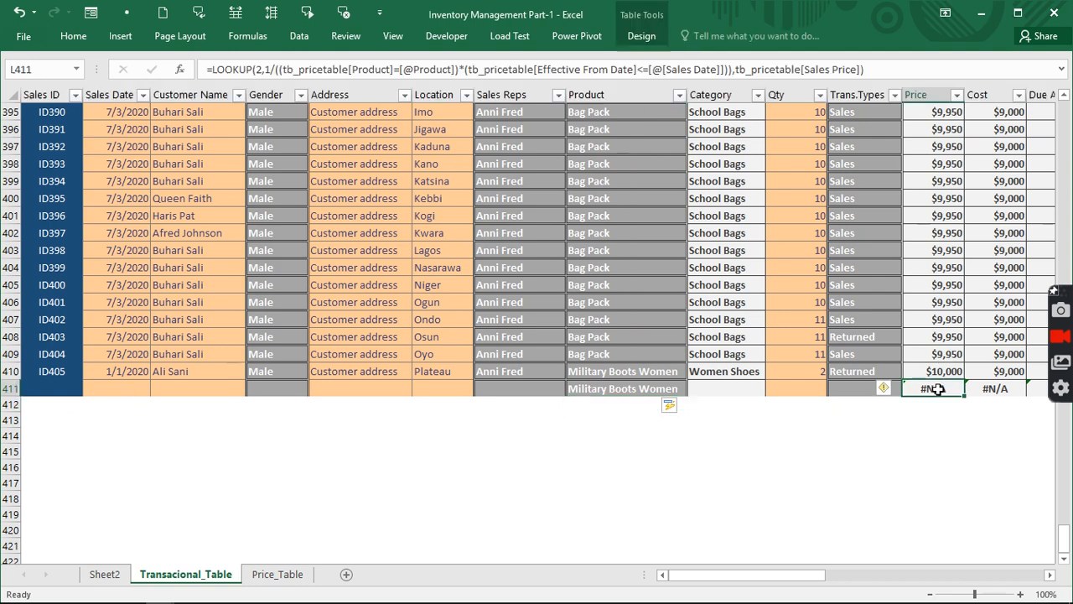
{"action": "left_click", "coordinate": [211, 70]}
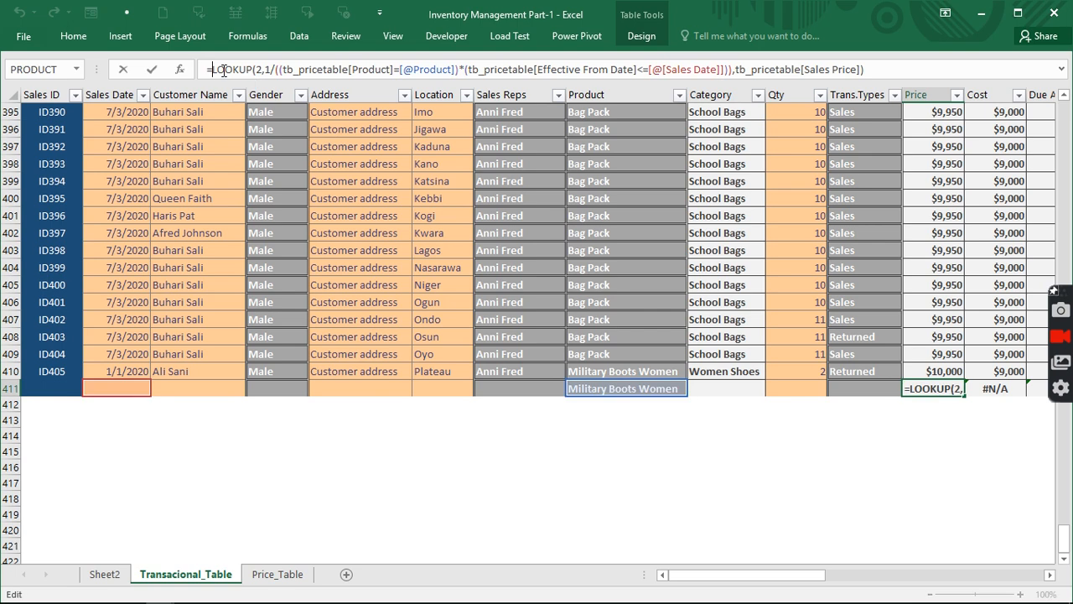
{"action": "type", "text": "ife"}
{"action": "key", "text": "Tab"}
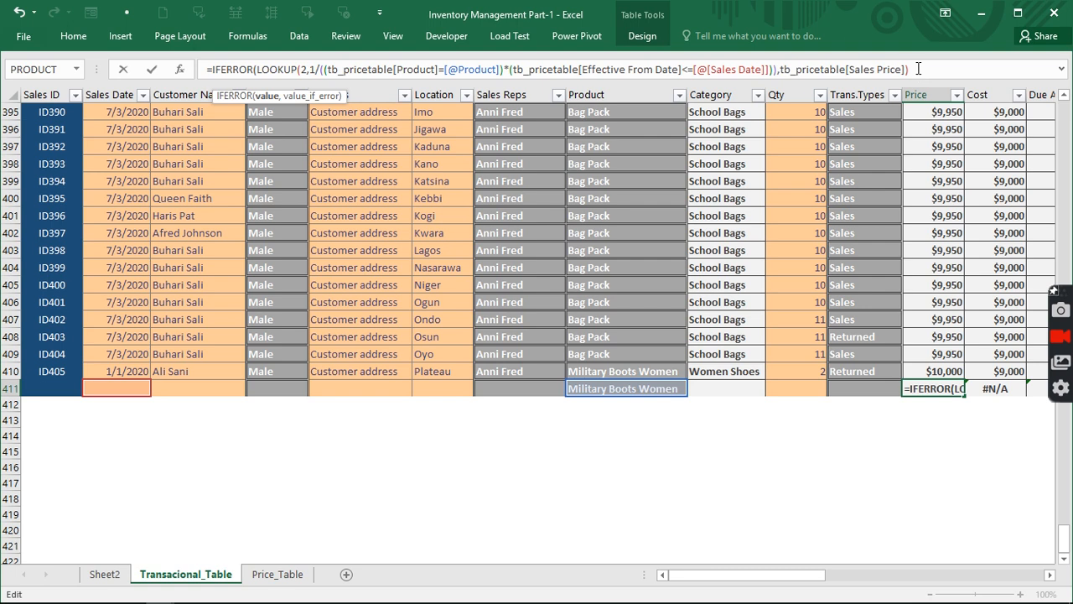
{"action": "type", "text": ","}
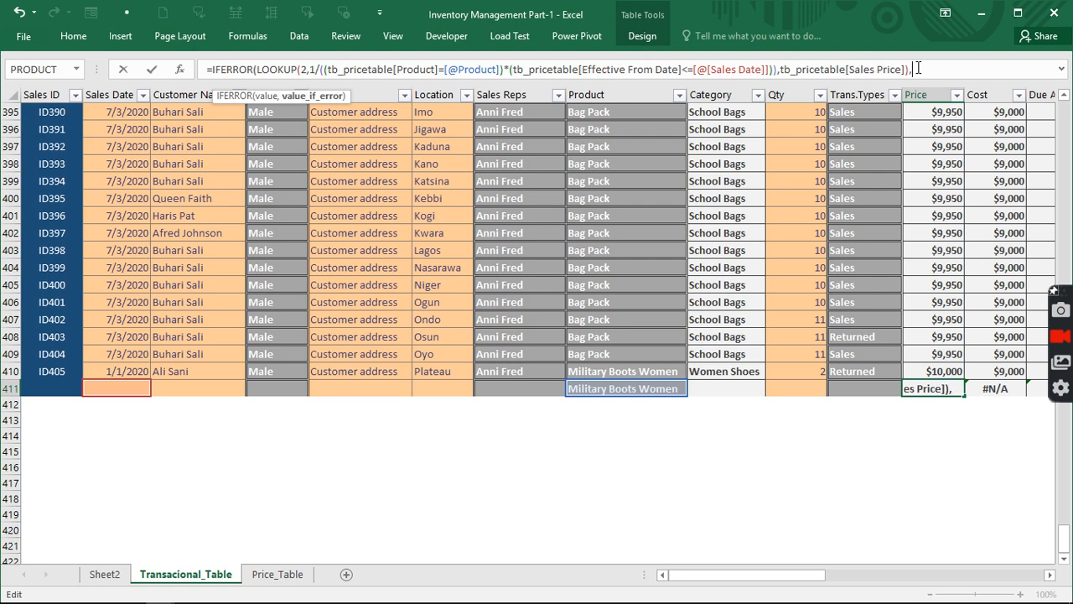
{"action": "type", "text": "\"Select Date\")"}
{"action": "key", "text": "Return"}
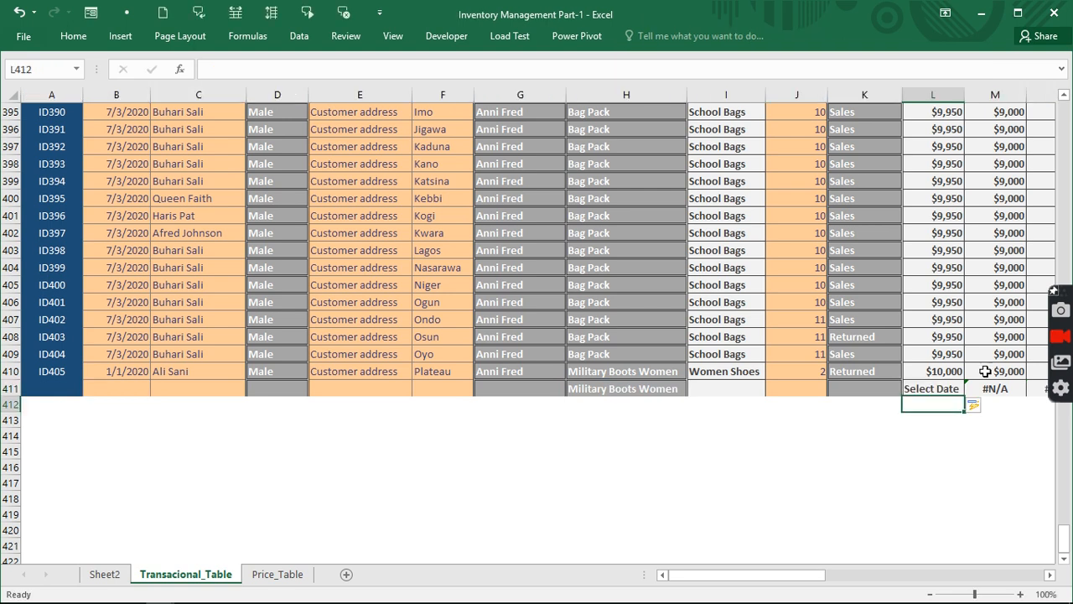
Wrap the Cost formula in M411 in IFERROR with "Select Date" as the value if error, and commit it.
{"action": "left_click", "coordinate": [992, 387]}
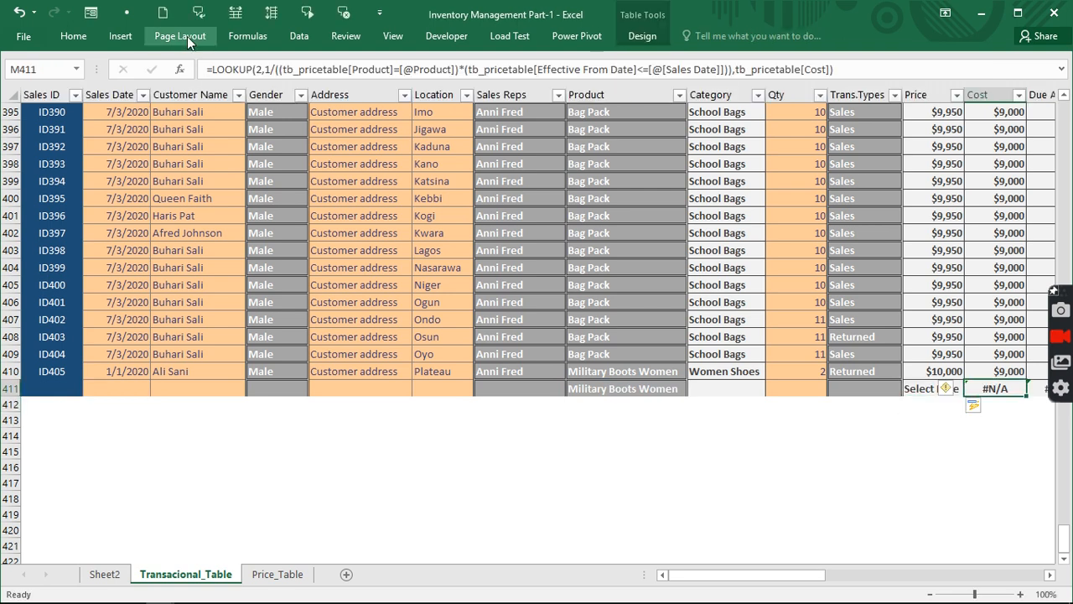
{"action": "left_click", "coordinate": [213, 67]}
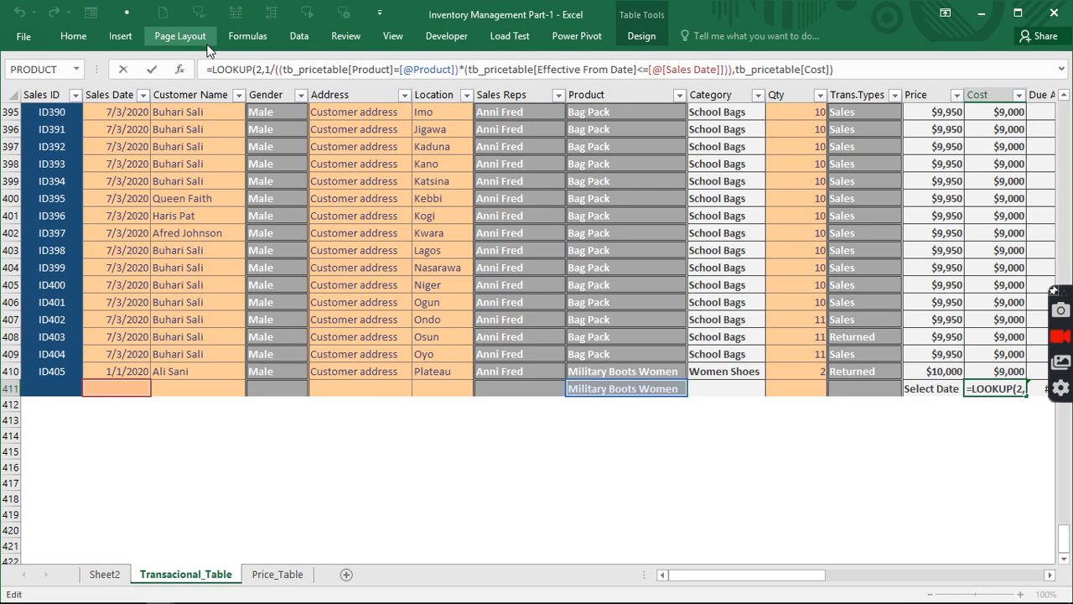
{"action": "type", "text": "ife"}
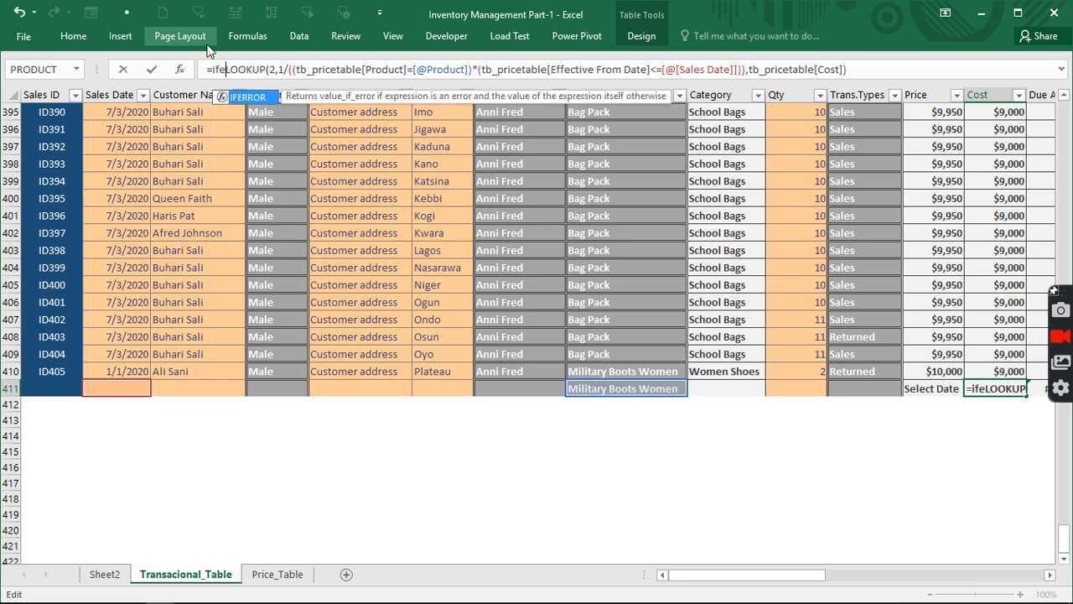
{"action": "key", "text": "Tab"}
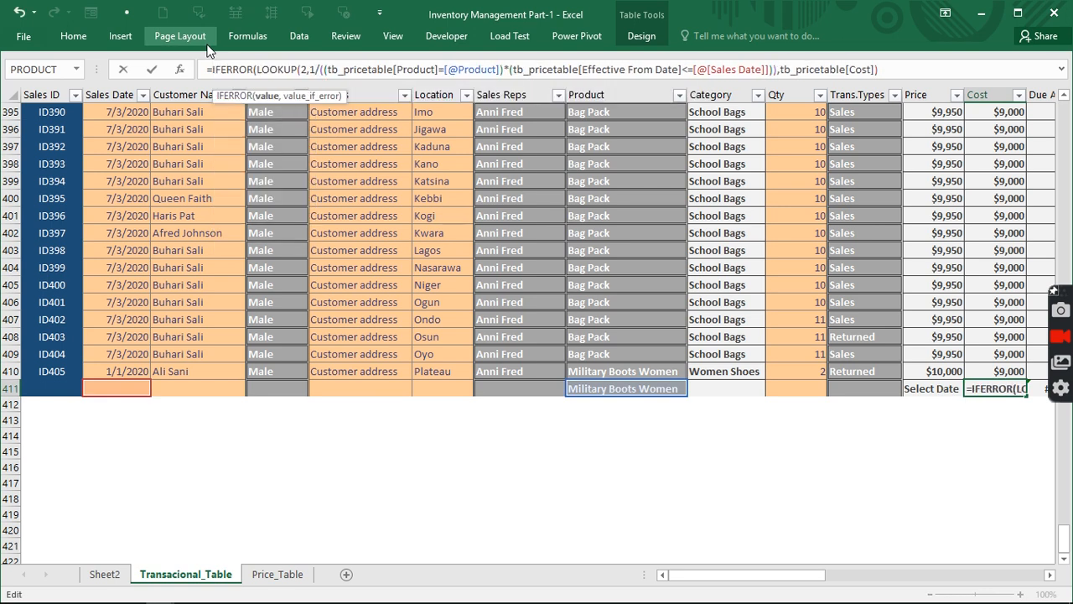
{"action": "left_click", "coordinate": [889, 70]}
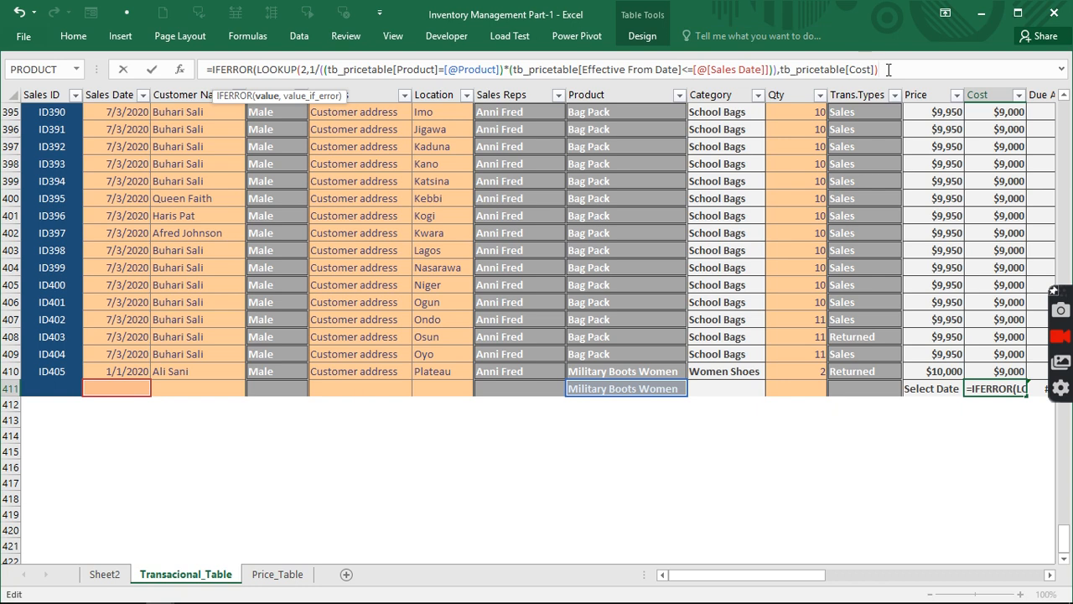
{"action": "type", "text": ",\"\""}
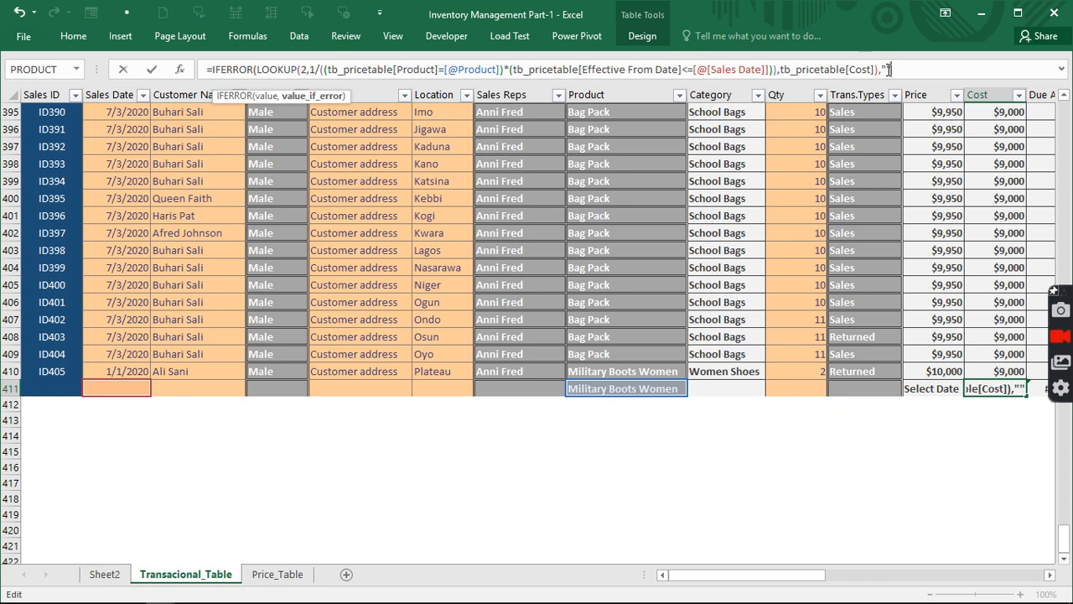
{"action": "key", "text": "BackSpace"}
{"action": "type", "text": "Sele"}
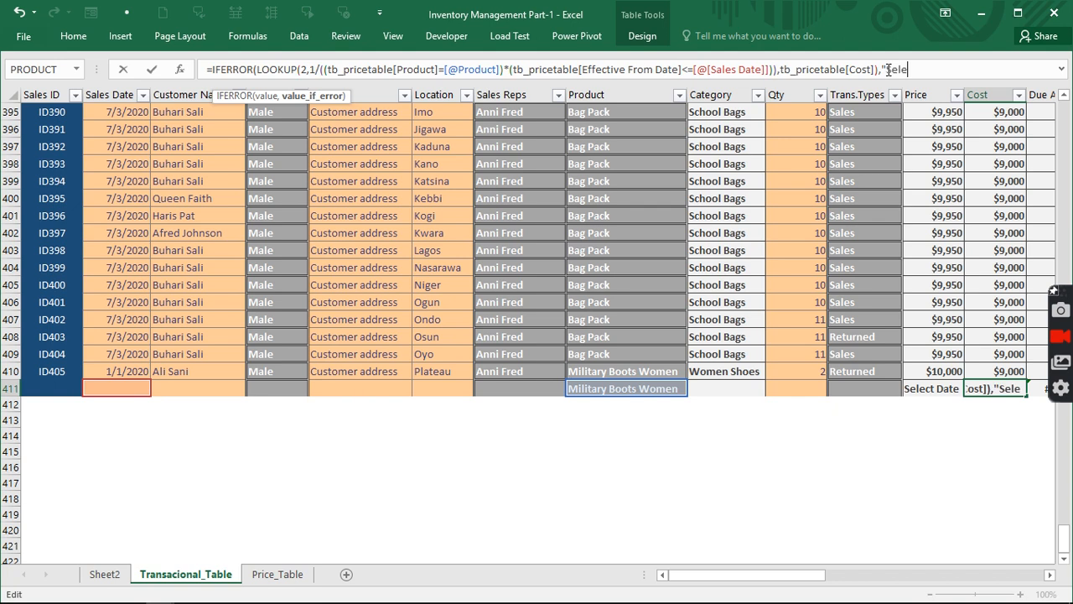
{"action": "type", "text": "ct Date\")"}
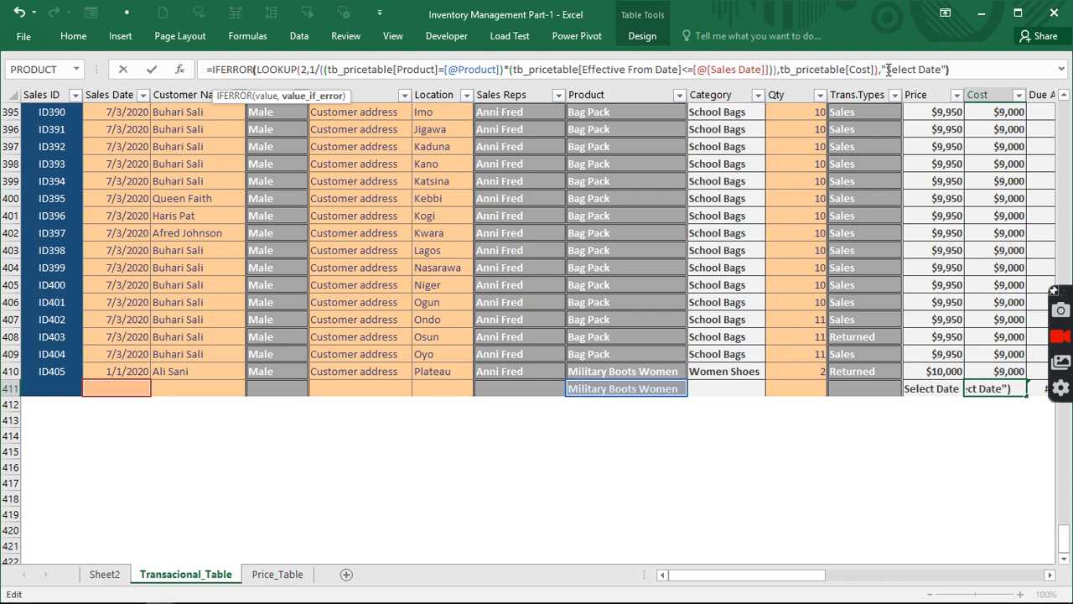
{"action": "key", "text": "Return"}
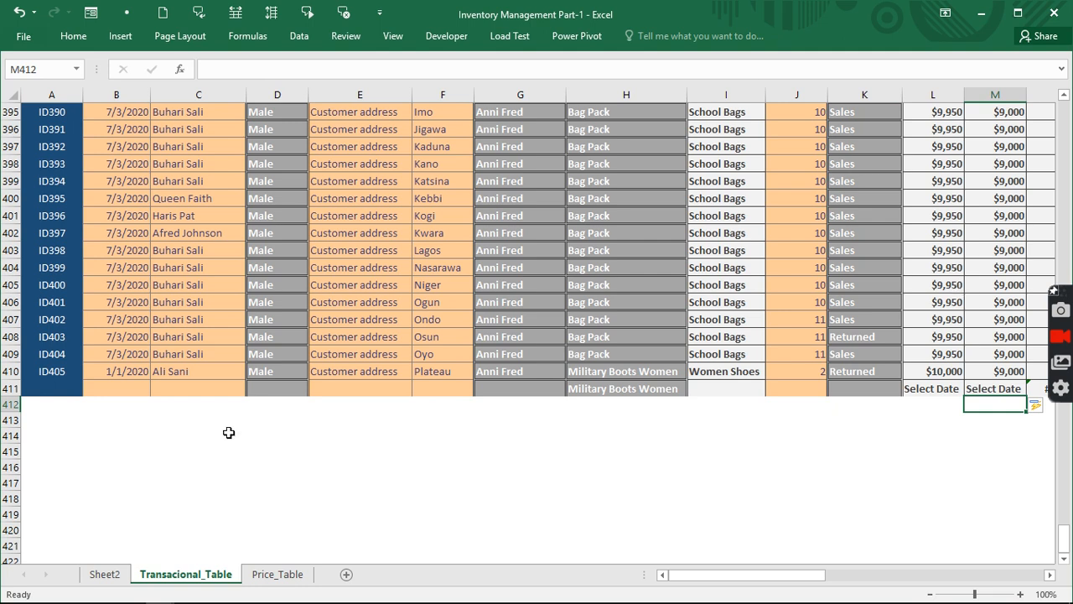
Enter 3/8/20 as the sales date of the new Military Boots Women record in B411.
{"action": "left_click", "coordinate": [130, 390]}
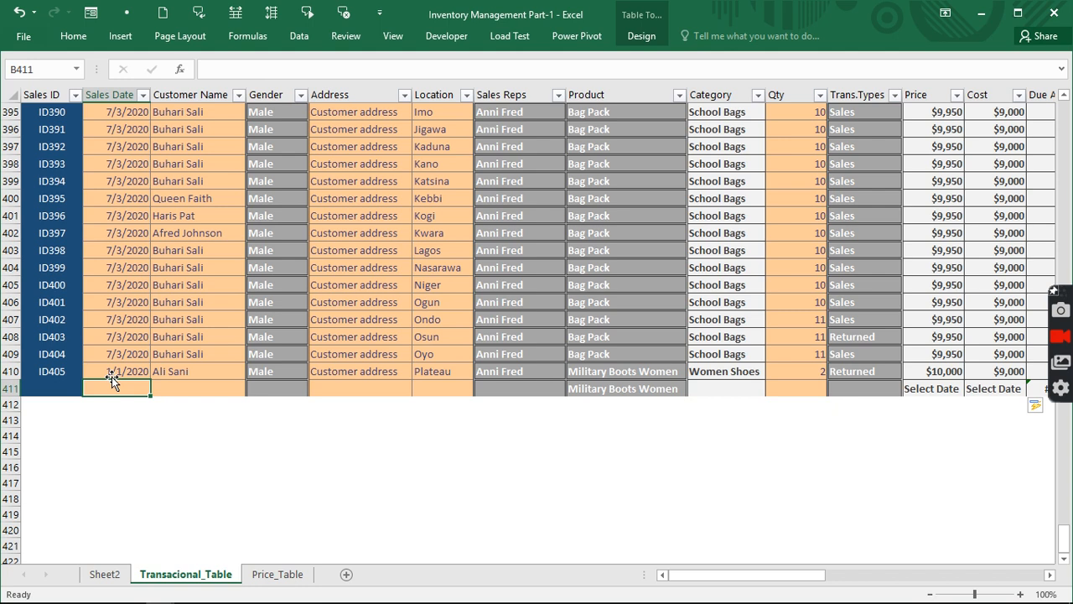
{"action": "type", "text": "3"}
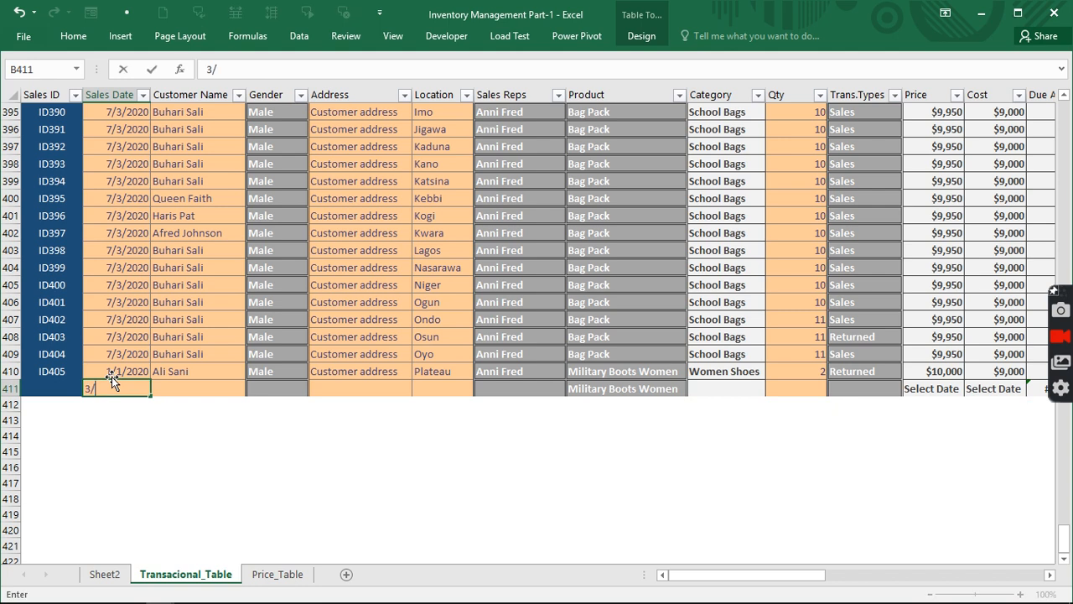
{"action": "type", "text": "/8/20"}
{"action": "key", "text": "Return"}
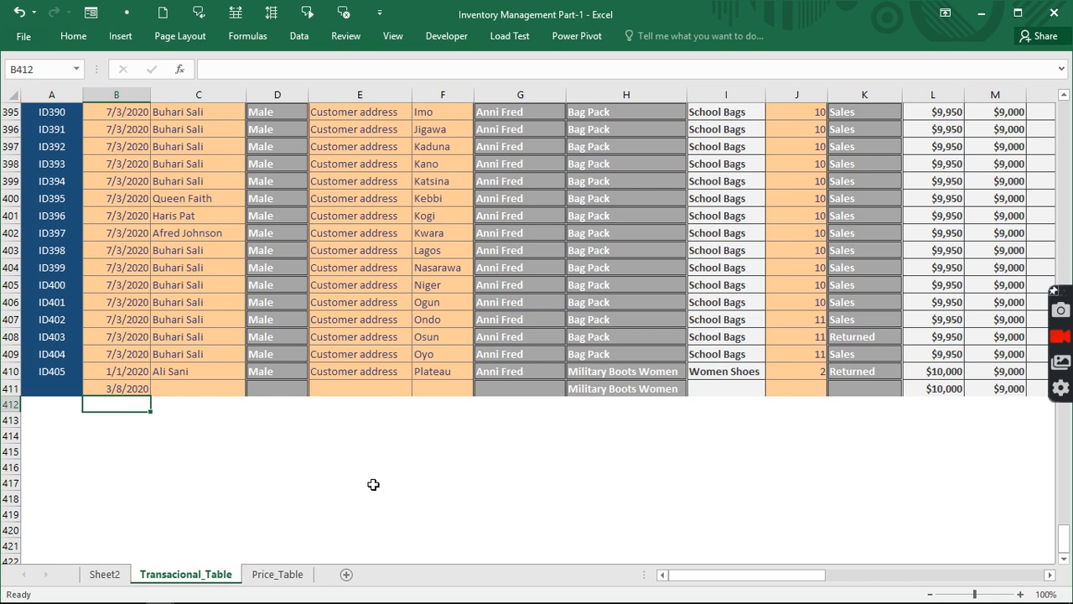
Copy the Military Boots Women product and its Women Shoes category in Price_Table to a new row 43 directly below the last record.
{"action": "left_click", "coordinate": [272, 574]}
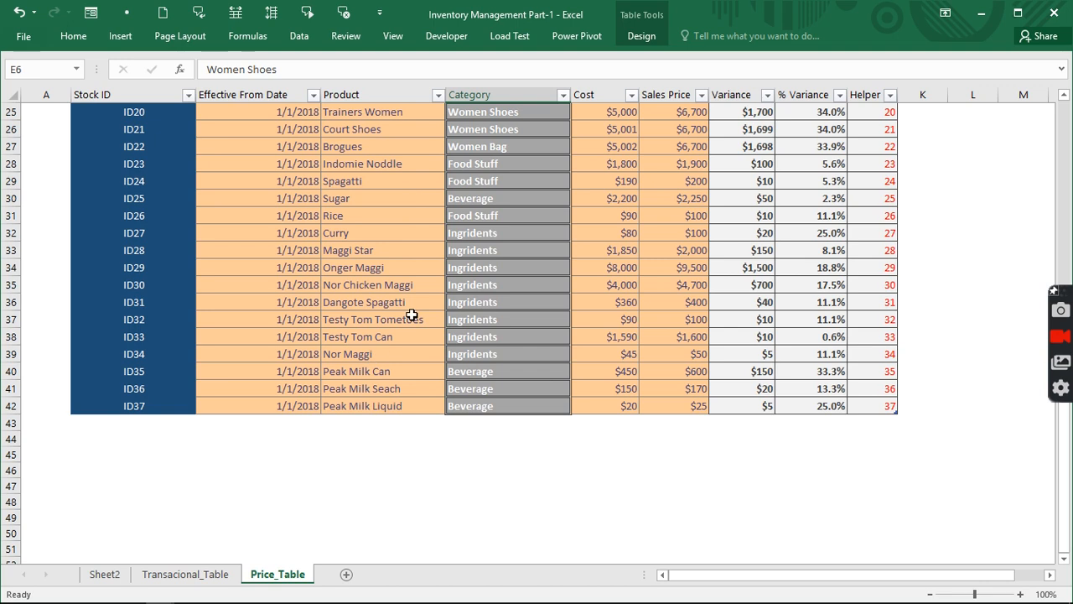
{"action": "scroll", "coordinate": [411, 302], "scroll_direction": "up", "scroll_amount": 7}
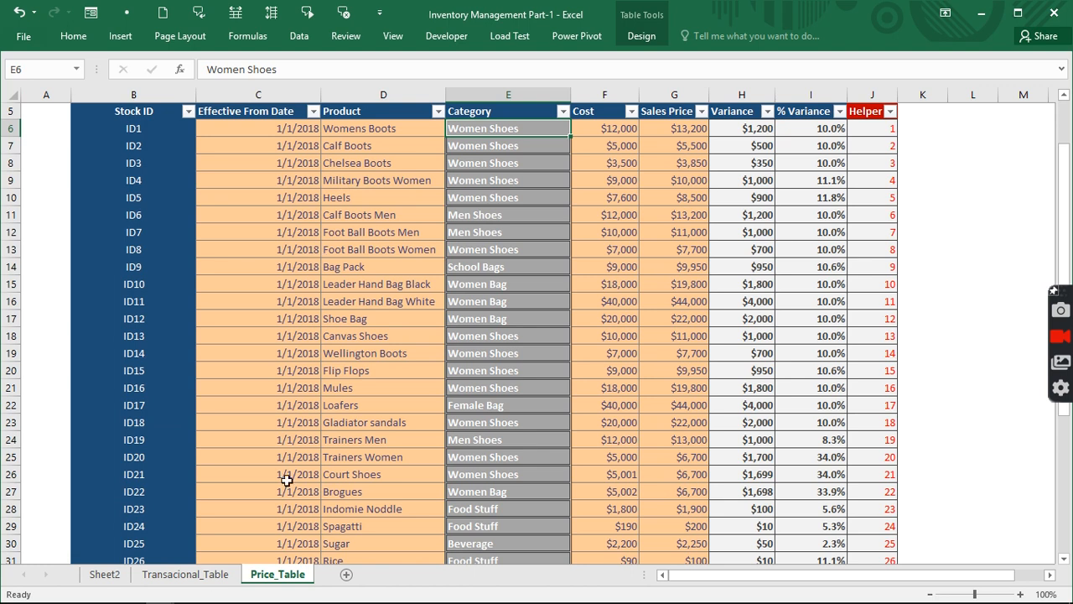
{"action": "left_click", "coordinate": [212, 577]}
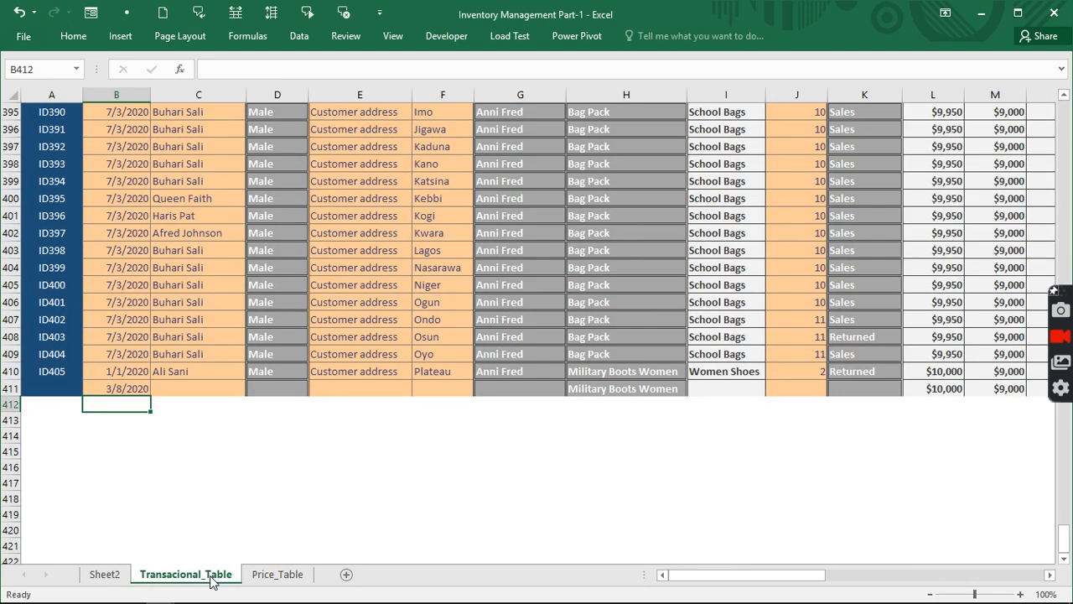
{"action": "left_click", "coordinate": [258, 577]}
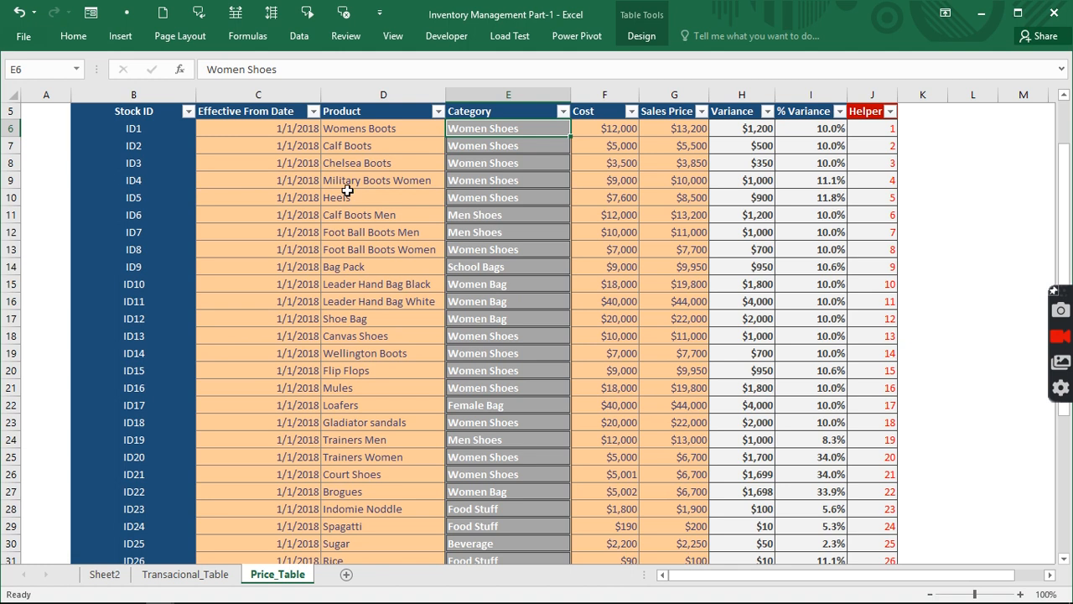
{"action": "left_click", "coordinate": [360, 180]}
{"action": "left_click_drag", "start_coordinate": [361, 180], "coordinate": [471, 187]}
{"action": "key", "text": "ctrl+c"}
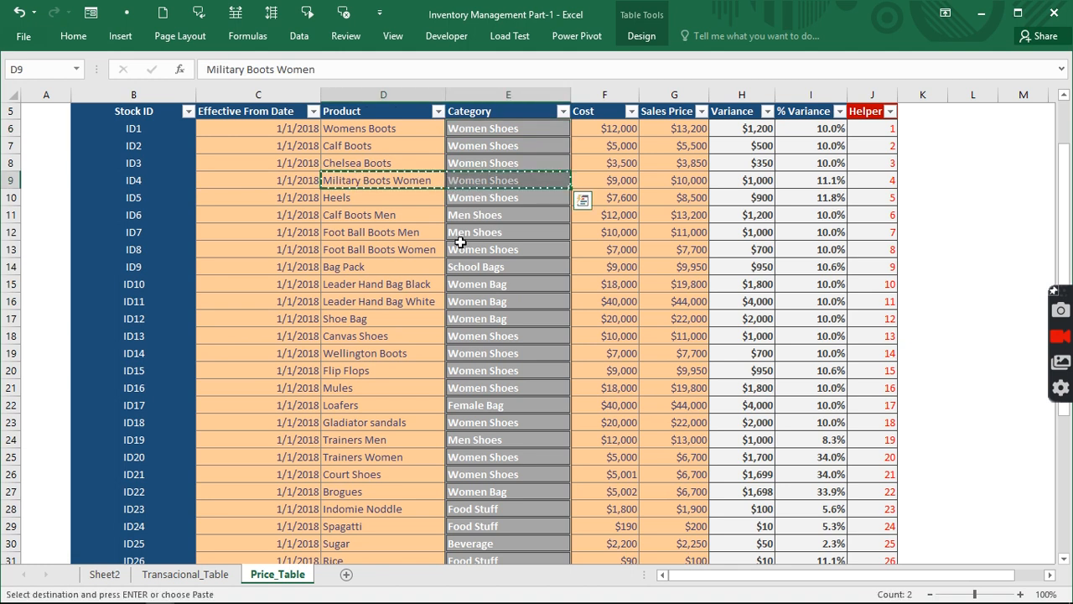
{"action": "scroll", "coordinate": [461, 252], "scroll_direction": "down", "scroll_amount": 10}
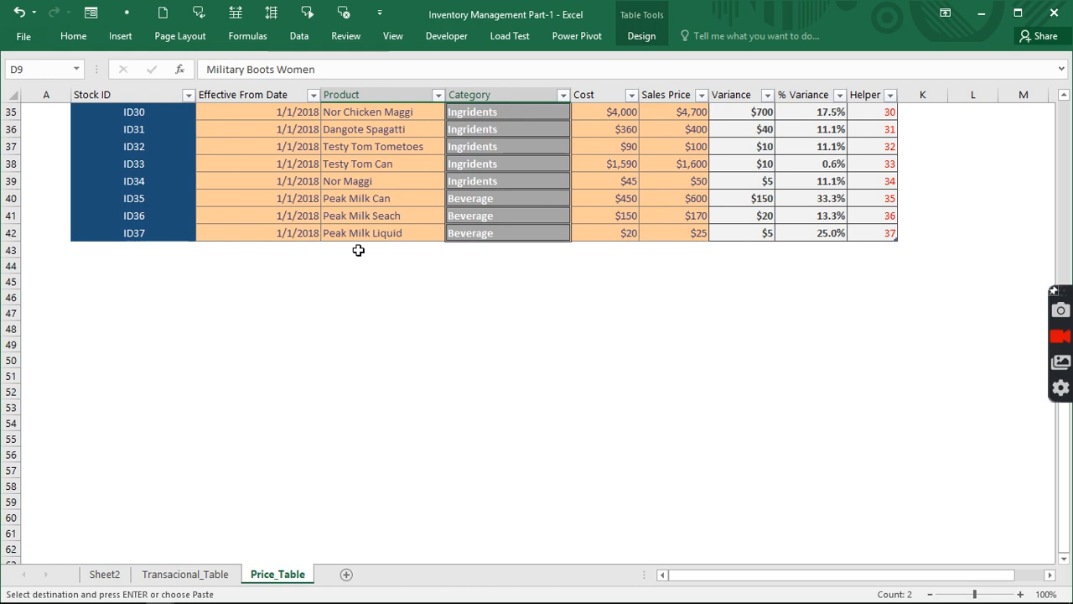
{"action": "left_click", "coordinate": [358, 250]}
{"action": "key", "text": "Return"}
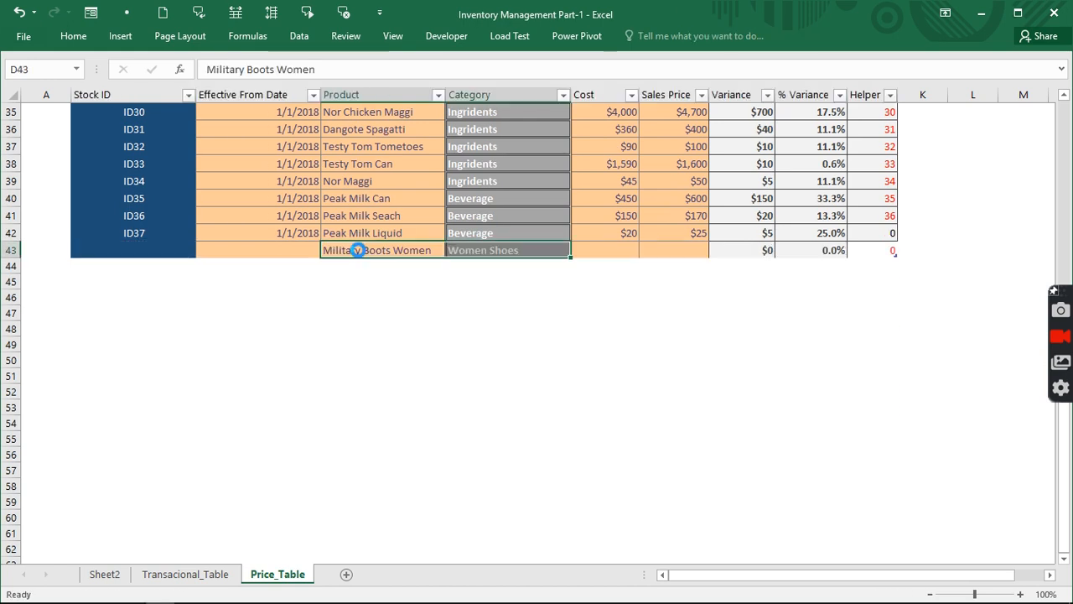
{"action": "key", "text": "ctrl+v"}
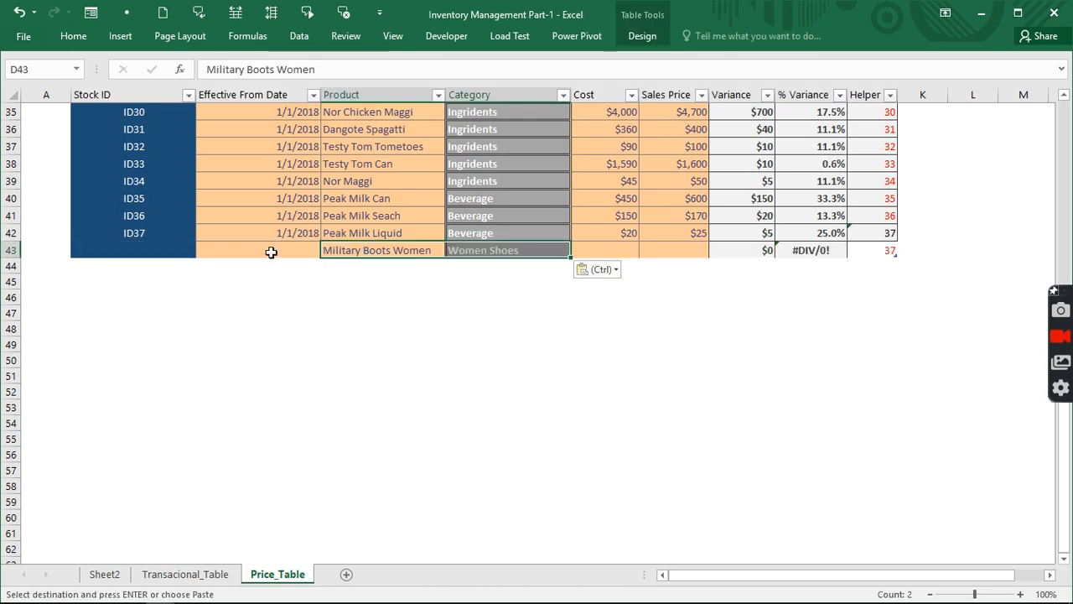
Set the Effective From Date of the new Military Boots Women row in C43 to 4/8/20.
{"action": "left_click", "coordinate": [271, 251]}
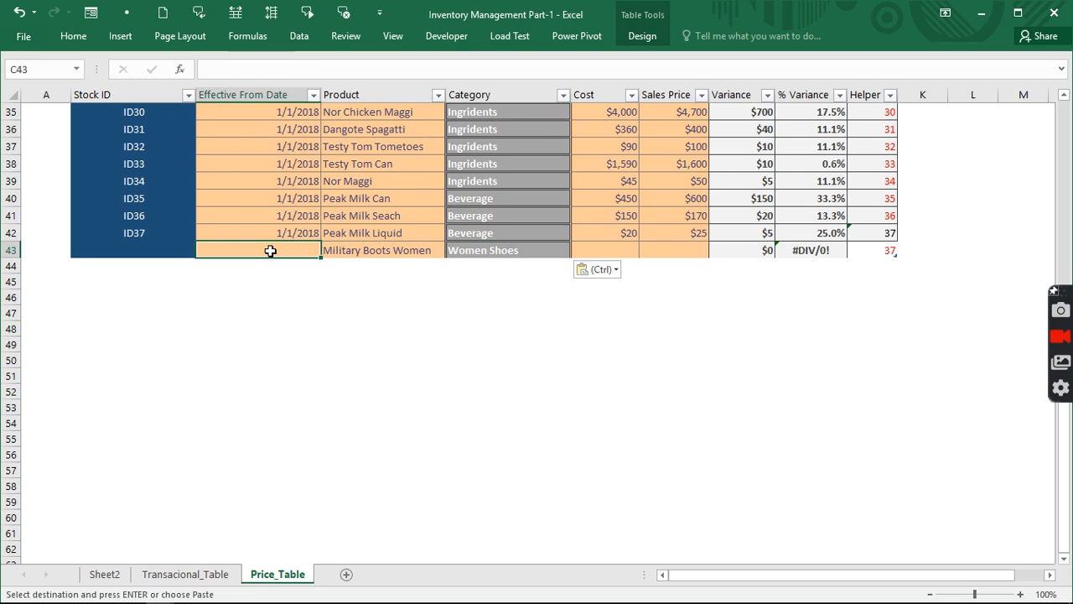
{"action": "type", "text": "4/"}
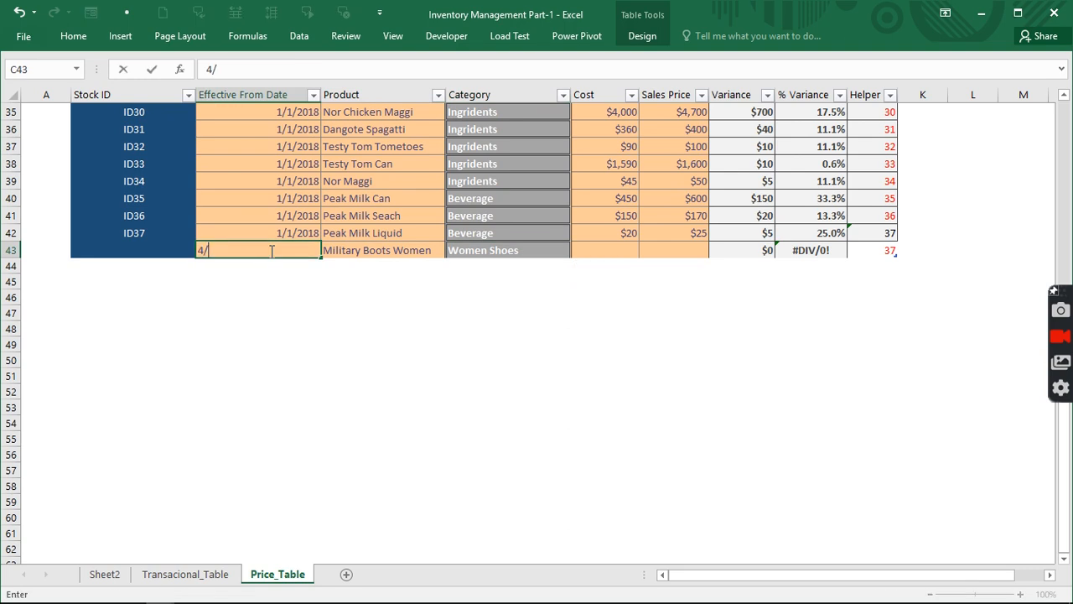
{"action": "type", "text": "8/20"}
{"action": "key", "text": "Return"}
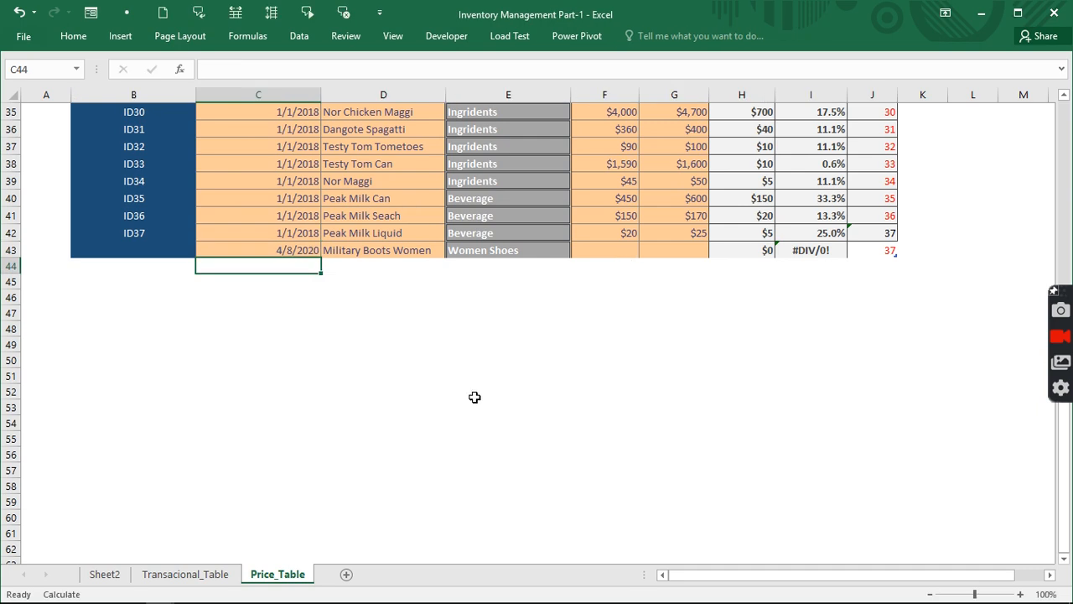
Enter a cost of 10000 in F43 and a sales price of 11000 in G43 for the new Military Boots Women row.
{"action": "left_click", "coordinate": [618, 248]}
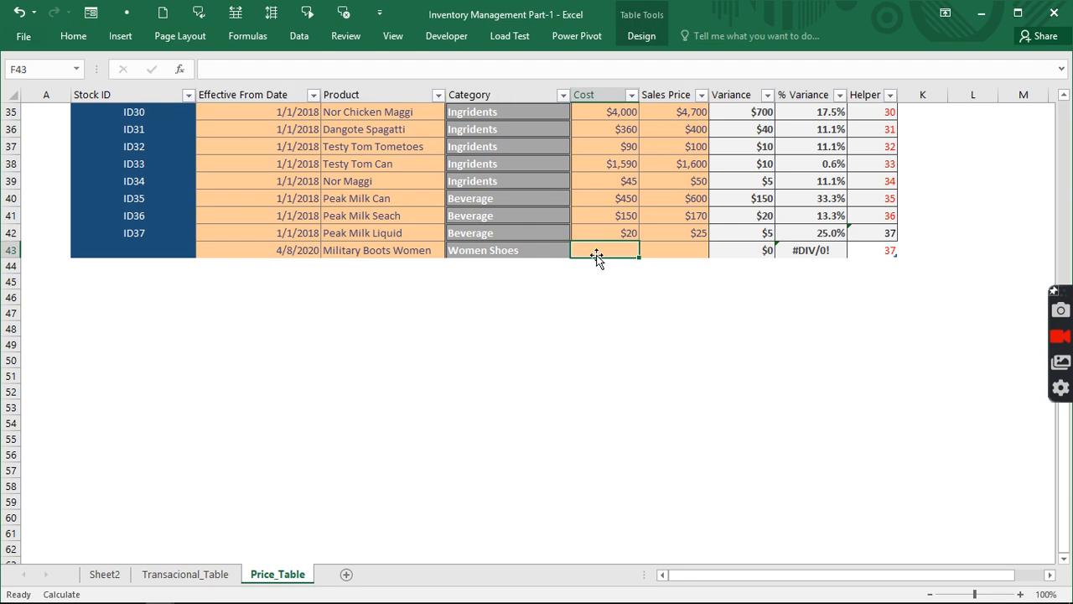
{"action": "type", "text": "1000"}
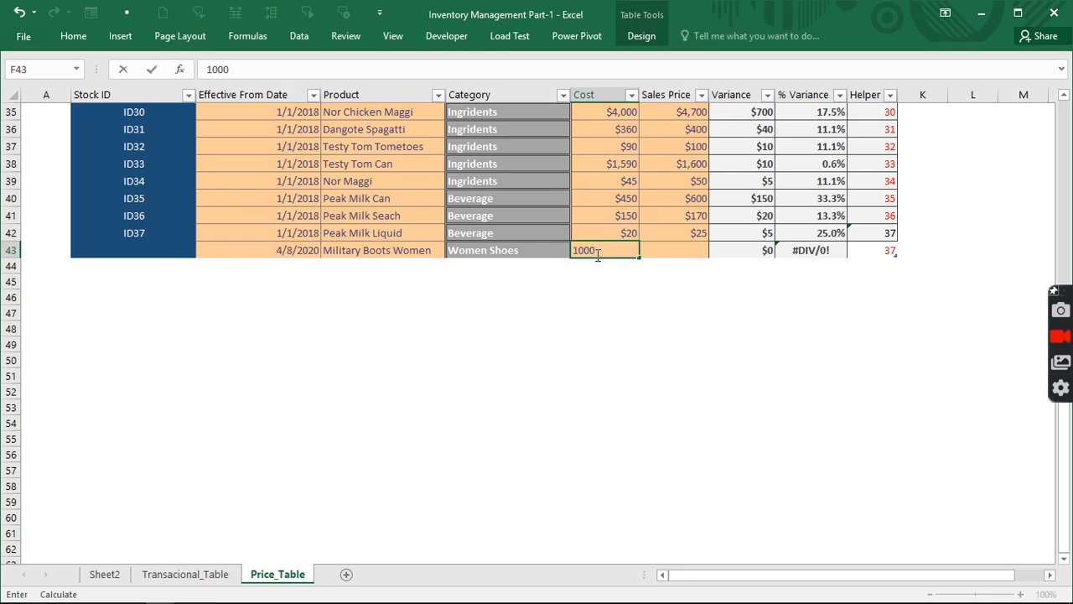
{"action": "key", "text": "BackSpace"}
{"action": "key", "text": "BackSpace"}
{"action": "key", "text": "BackSpace"}
{"action": "type", "text": "0000"}
{"action": "key", "text": "Return"}
{"action": "left_click", "coordinate": [673, 255]}
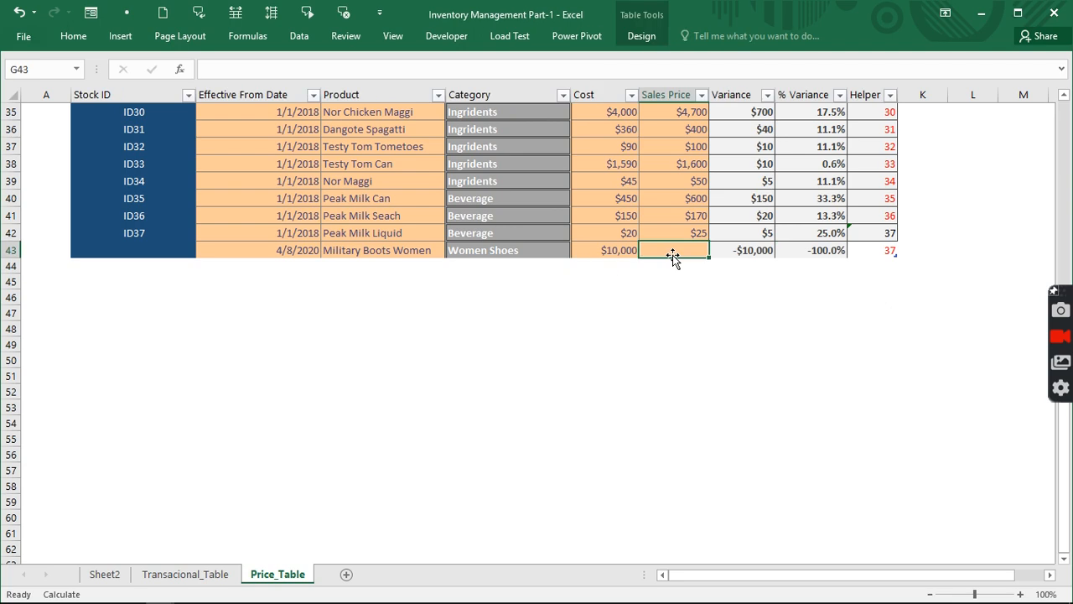
{"action": "type", "text": "11000"}
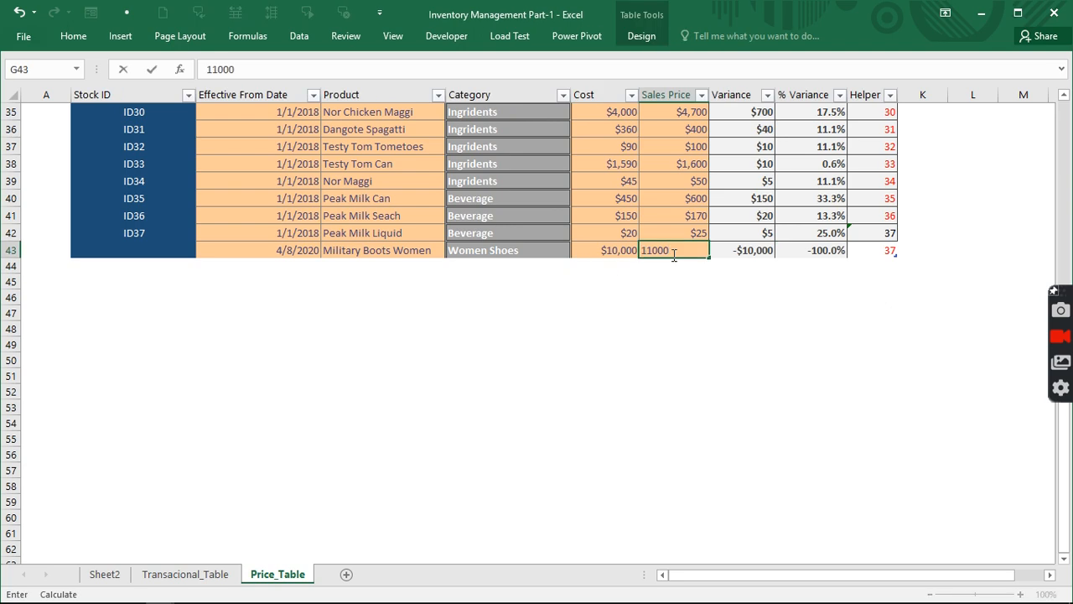
{"action": "key", "text": "Return"}
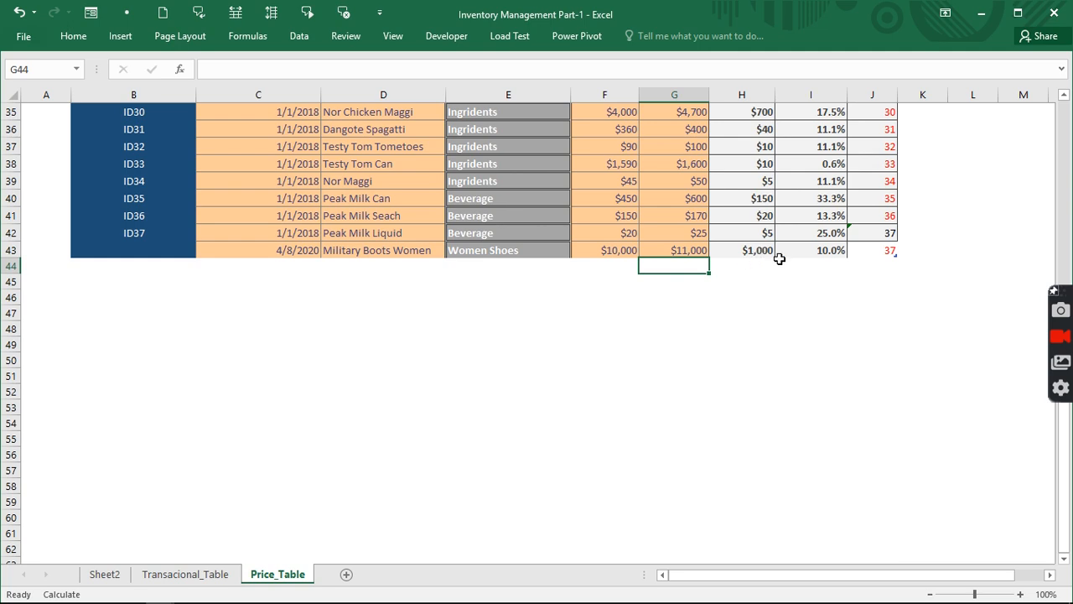
Start a new row 412 below the last record of Transacional_Table by entering Military Boots Women as the product in H412.
{"action": "left_click", "coordinate": [202, 576]}
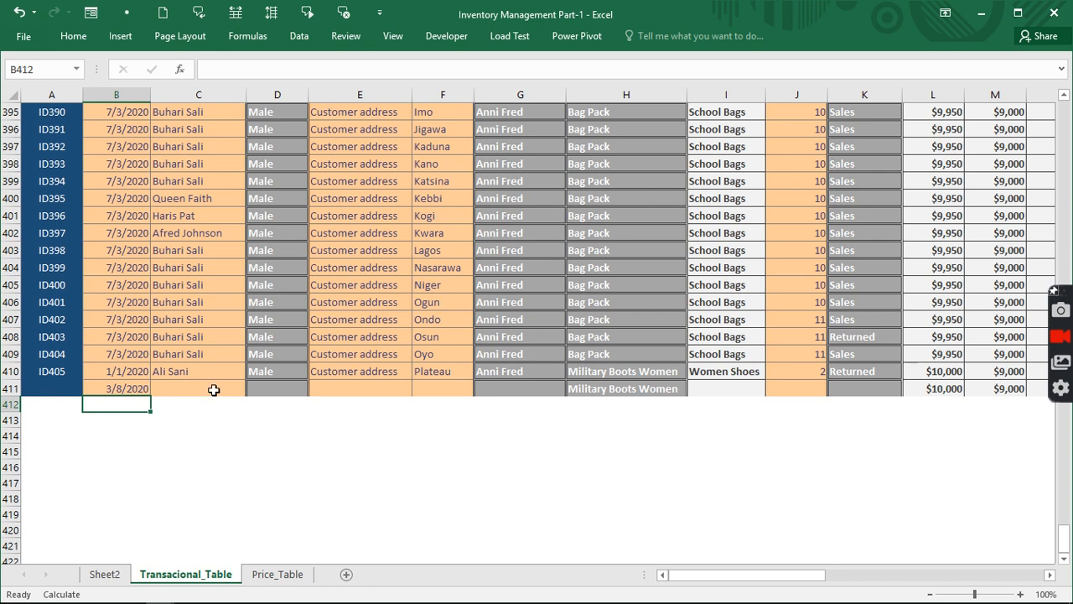
{"action": "left_click", "coordinate": [613, 402]}
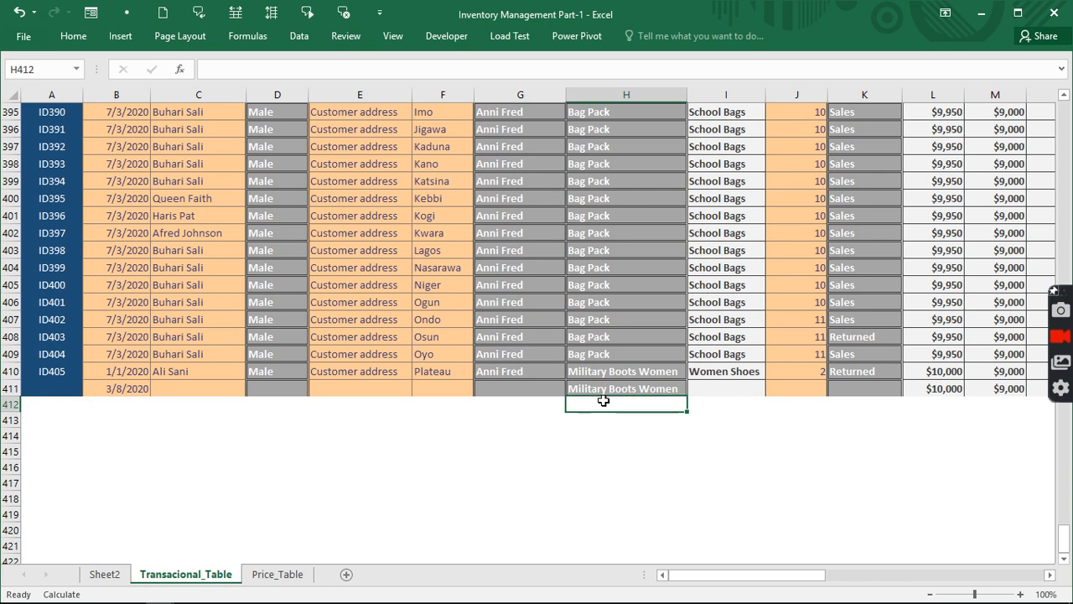
{"action": "type", "text": "m"}
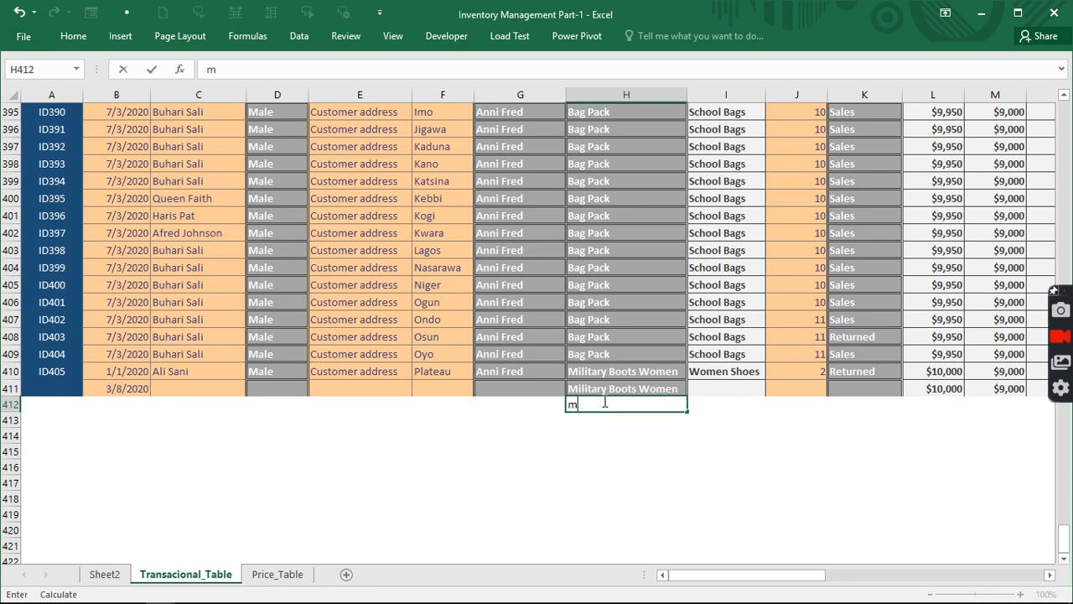
{"action": "type", "text": "il"}
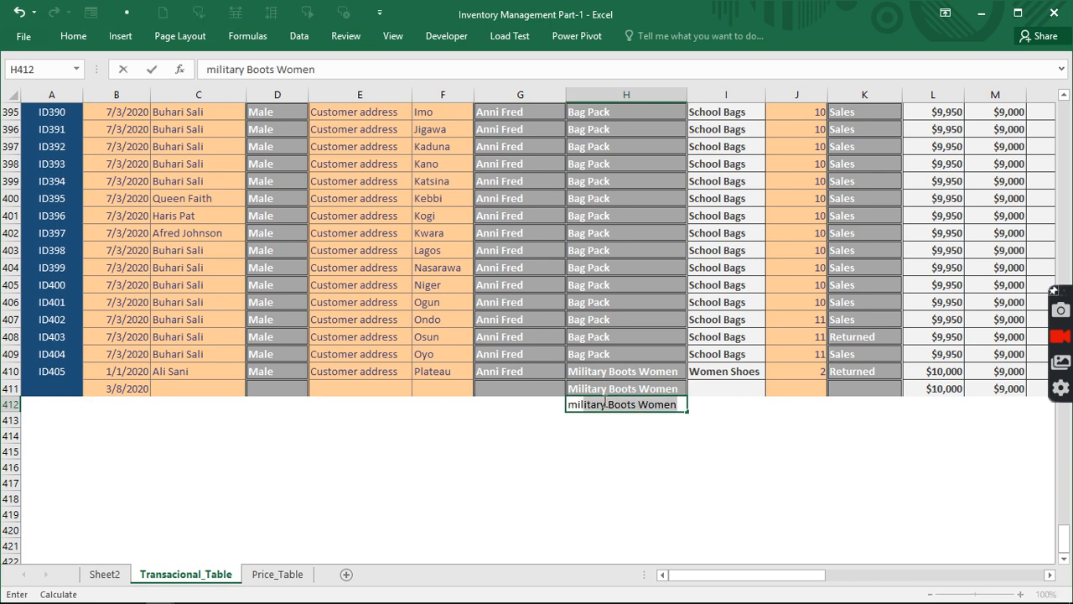
{"action": "key", "text": "Return"}
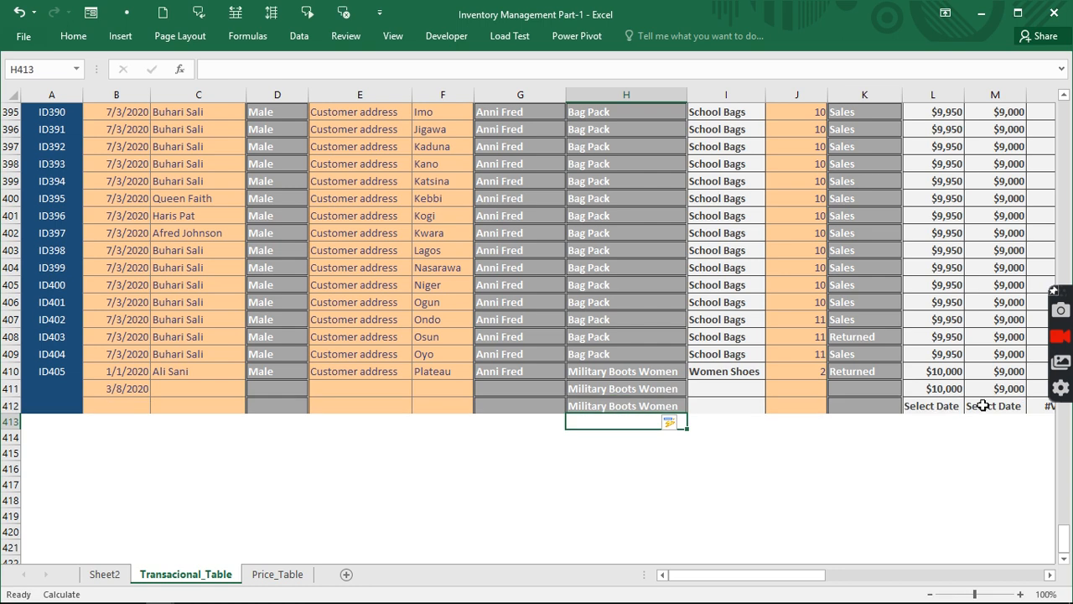
Set the Sales Date of the new Military Boots Women row in B412 to 4/8/20 and check its Price formula in L412.
{"action": "left_click", "coordinate": [109, 405]}
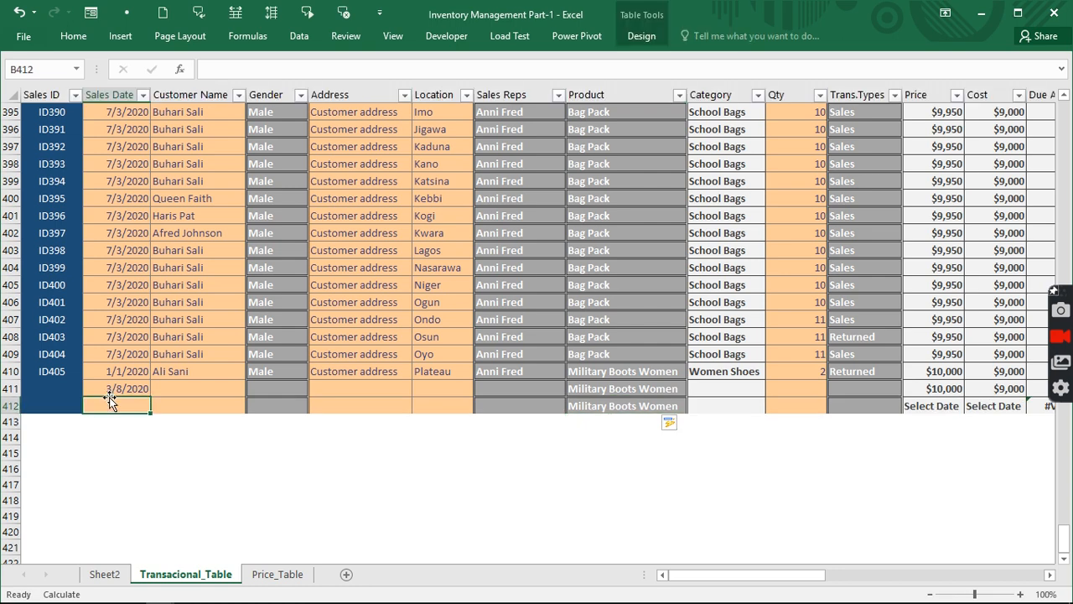
{"action": "type", "text": "4/"}
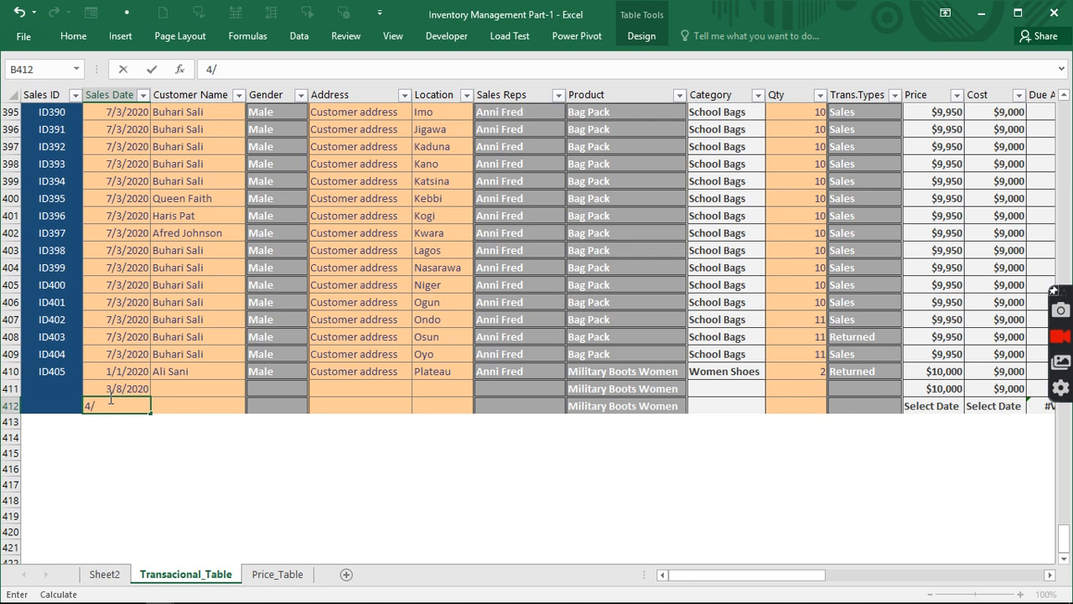
{"action": "type", "text": "8/20"}
{"action": "key", "text": "Return"}
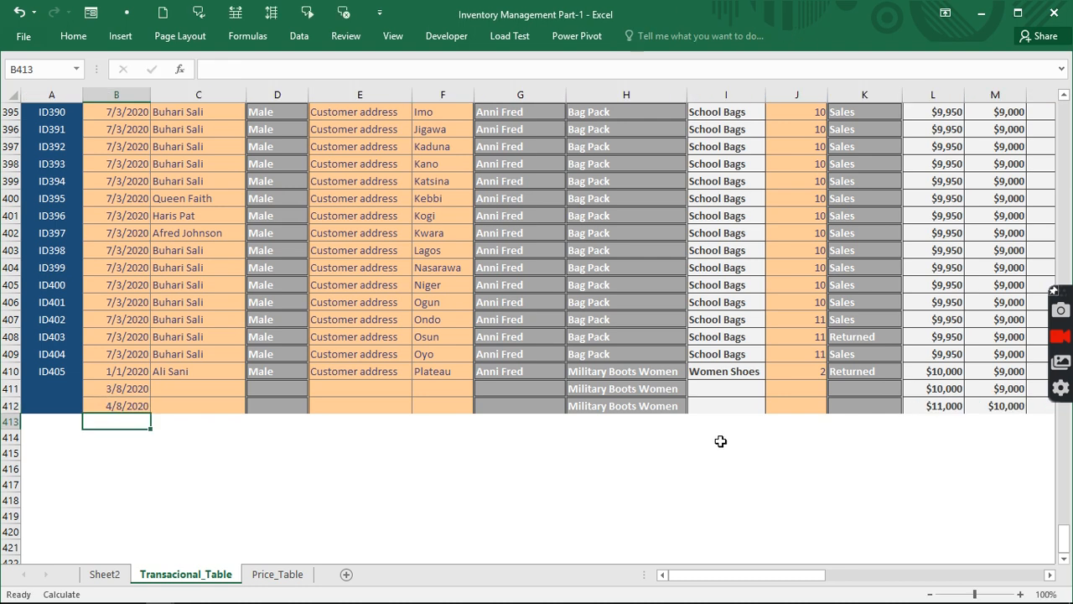
{"action": "left_click", "coordinate": [939, 408]}
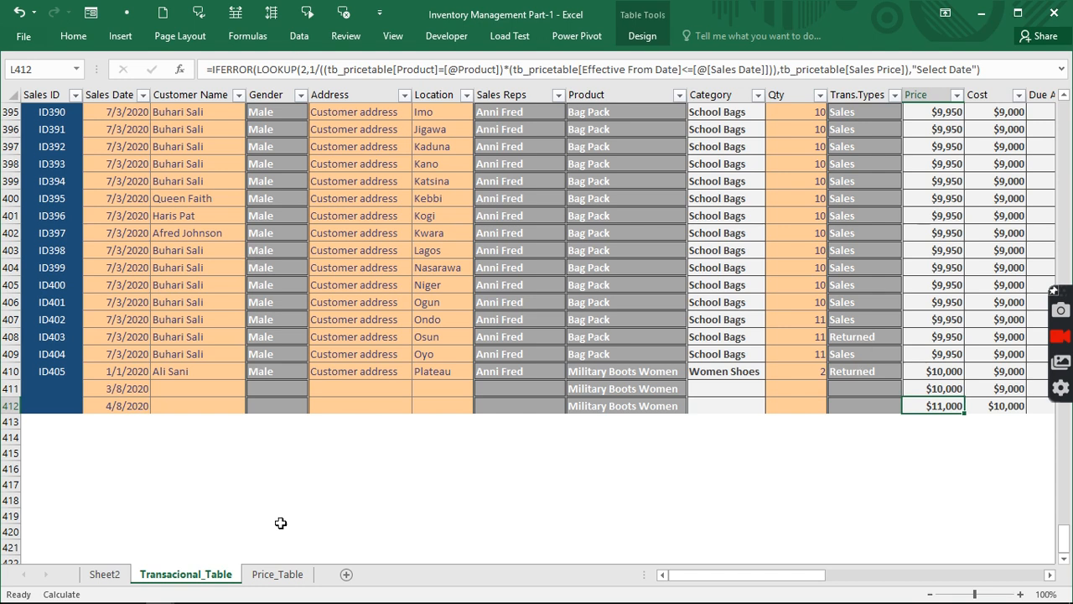
Examine the Variance and % Variance formulas in the first record of Price_Table.
{"action": "left_click", "coordinate": [276, 573]}
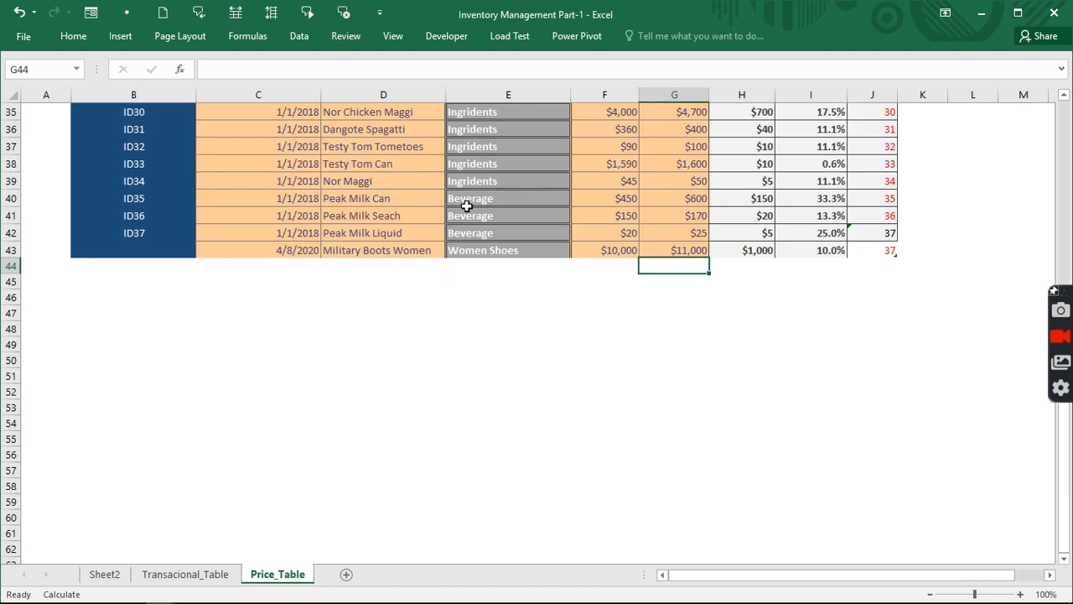
{"action": "scroll", "coordinate": [708, 340], "scroll_direction": "up", "scroll_amount": 11}
{"action": "left_click", "coordinate": [732, 204]}
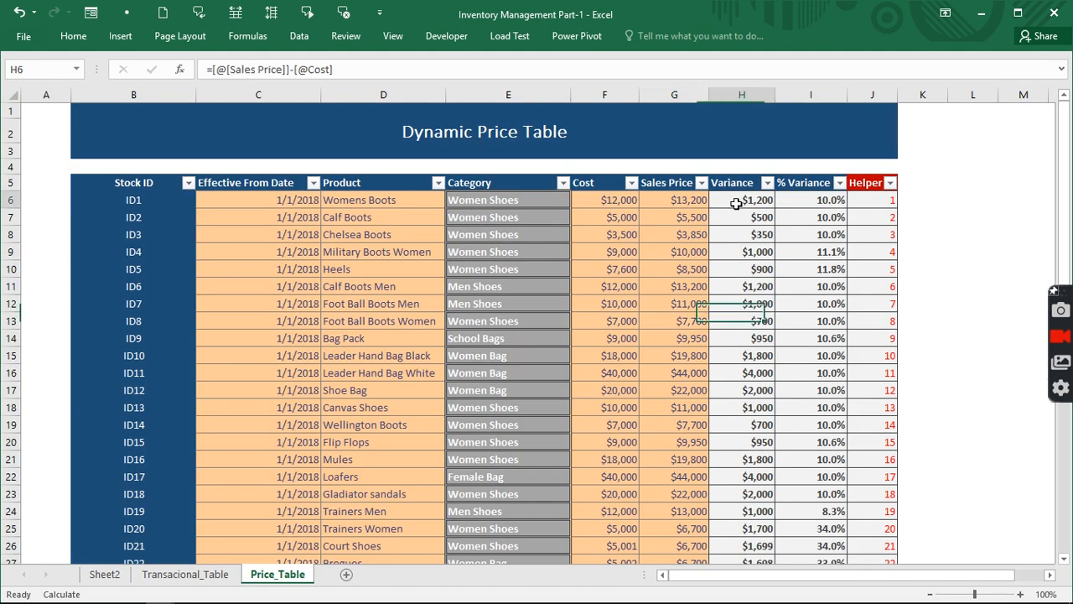
{"action": "left_click", "coordinate": [820, 199]}
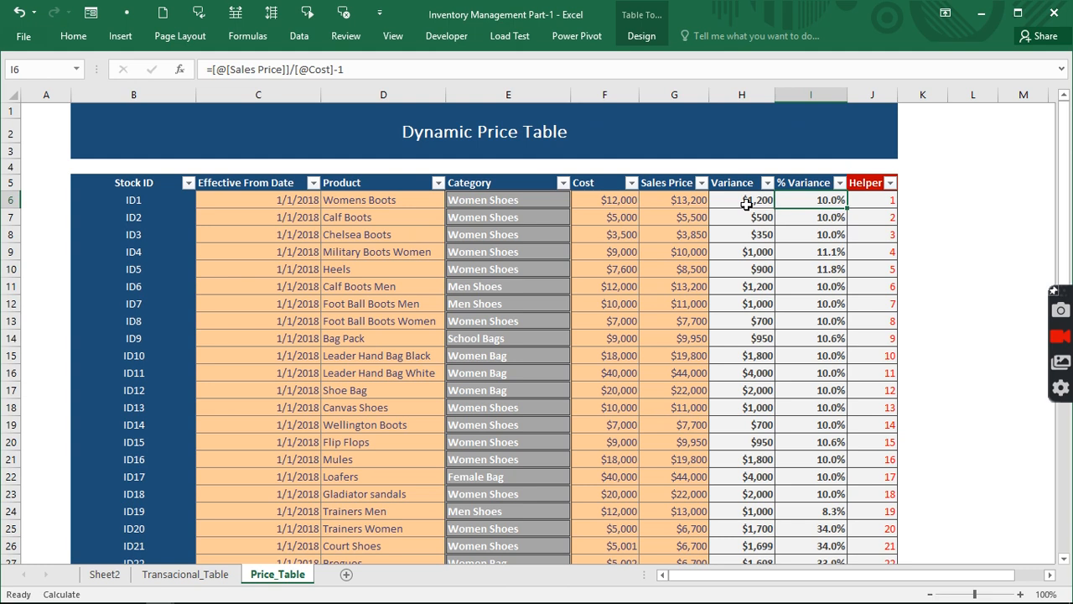
{"action": "left_click", "coordinate": [745, 202]}
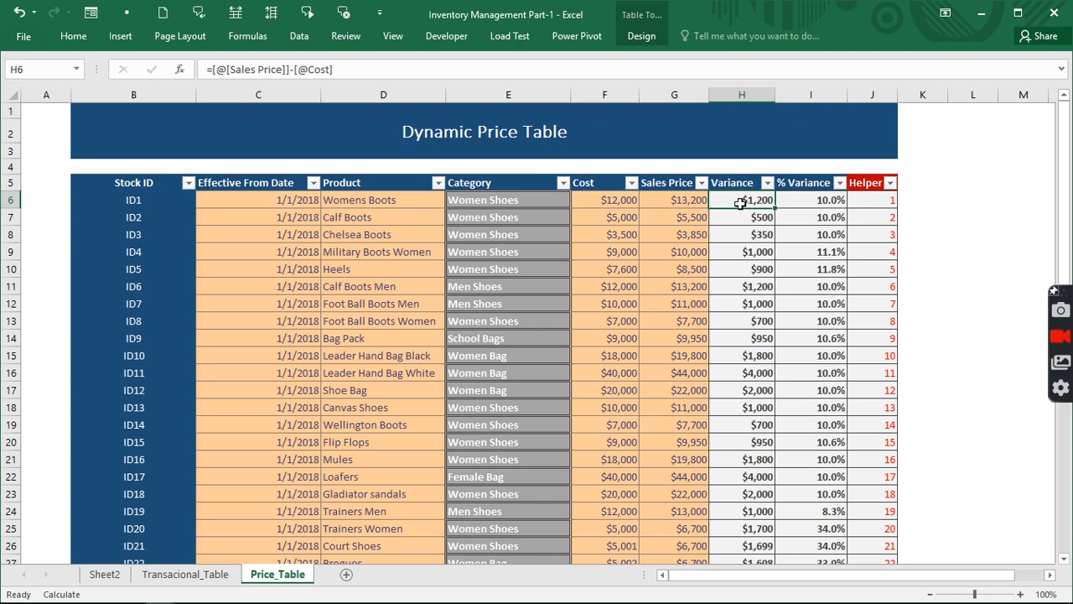
{"action": "left_click", "coordinate": [347, 204]}
{"action": "left_click", "coordinate": [747, 202]}
Enter a quantity of 2 in J411 and 3 in J412 for the two new Military Boots Women rows in Transacional_Table.
{"action": "left_click", "coordinate": [188, 577]}
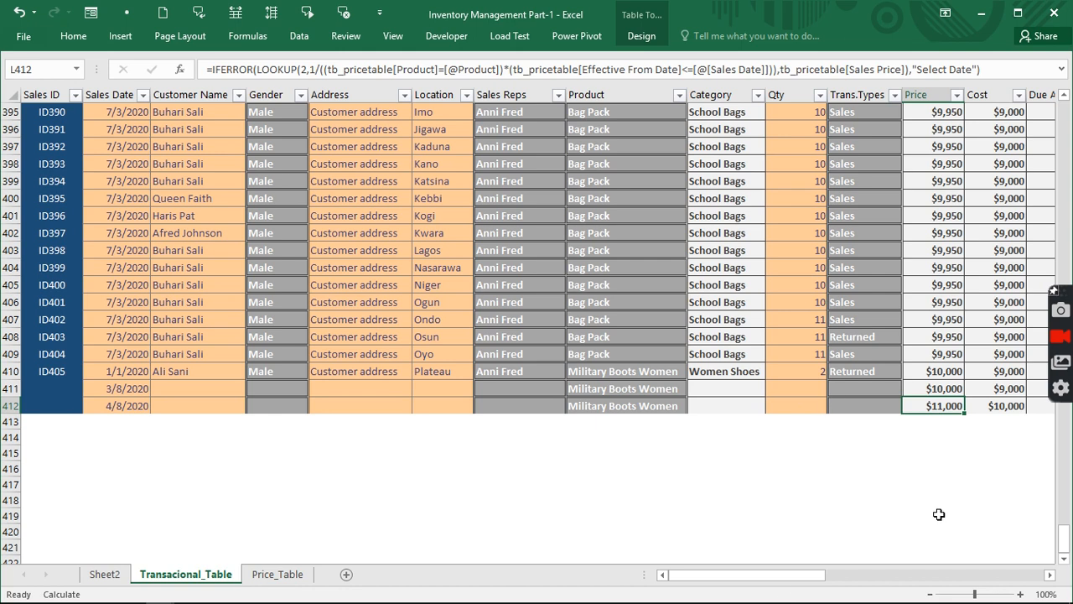
{"action": "left_click_drag", "start_coordinate": [784, 579], "coordinate": [818, 578]}
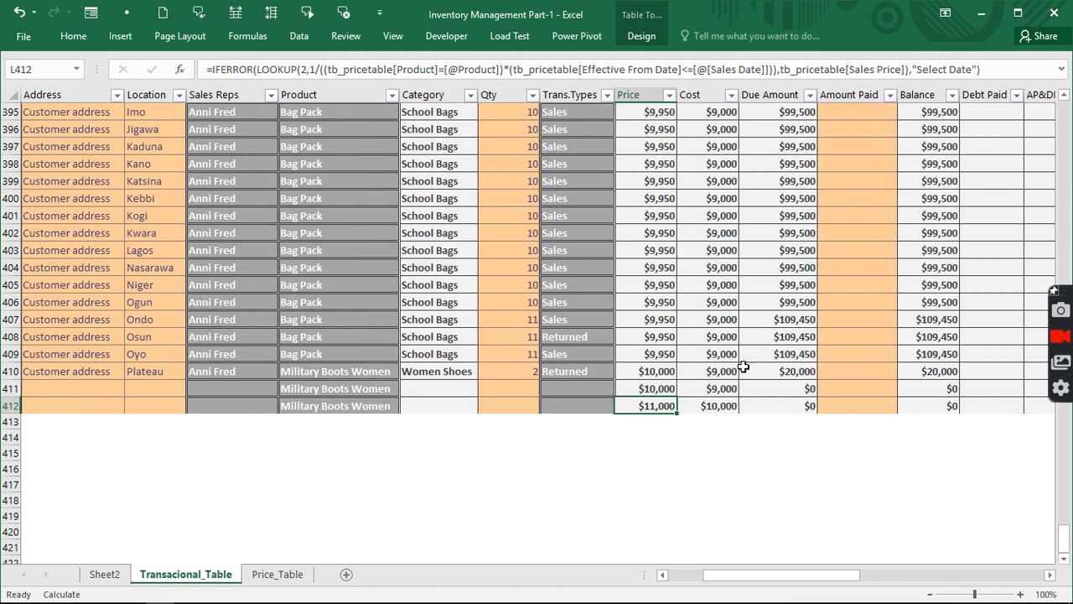
{"action": "scroll", "coordinate": [744, 367], "scroll_direction": "up", "scroll_amount": 5}
{"action": "scroll", "coordinate": [744, 363], "scroll_direction": "down", "scroll_amount": 5}
{"action": "left_click", "coordinate": [514, 387]}
{"action": "type", "text": "2"}
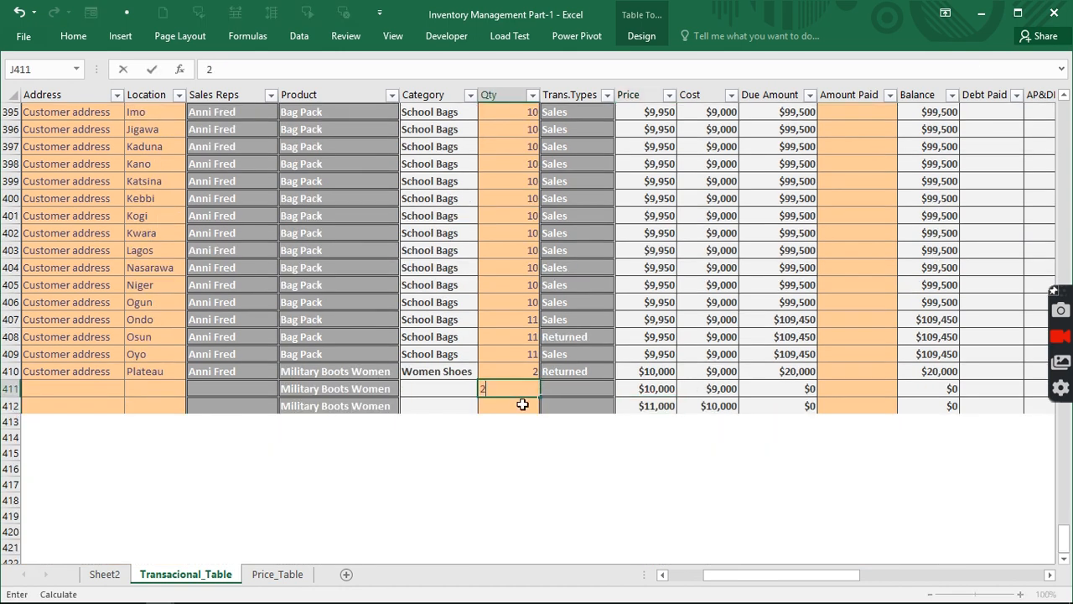
{"action": "left_click", "coordinate": [522, 405]}
{"action": "type", "text": "3"}
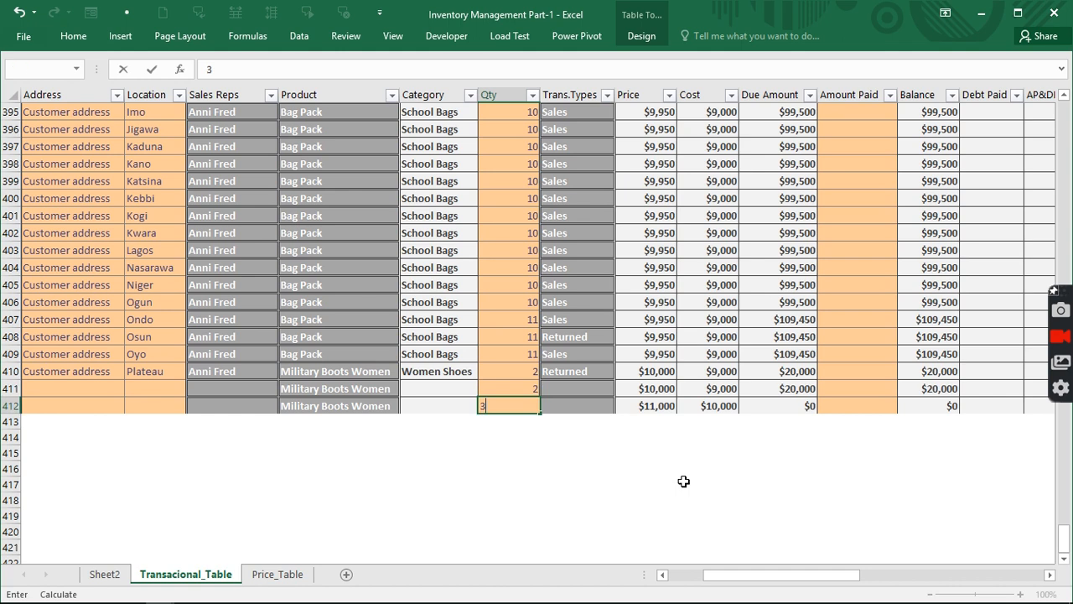
{"action": "left_click", "coordinate": [705, 480]}
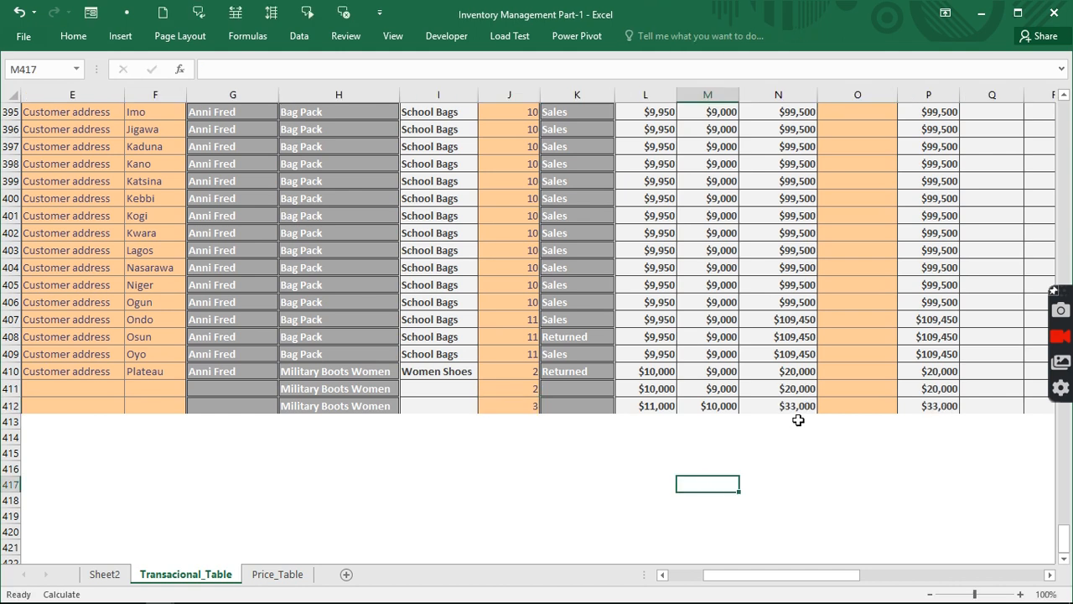
Copy the Due Amount cells N11:N26 and paste them as values only into the Amount Paid column starting at O11.
{"action": "left_click", "coordinate": [796, 221]}
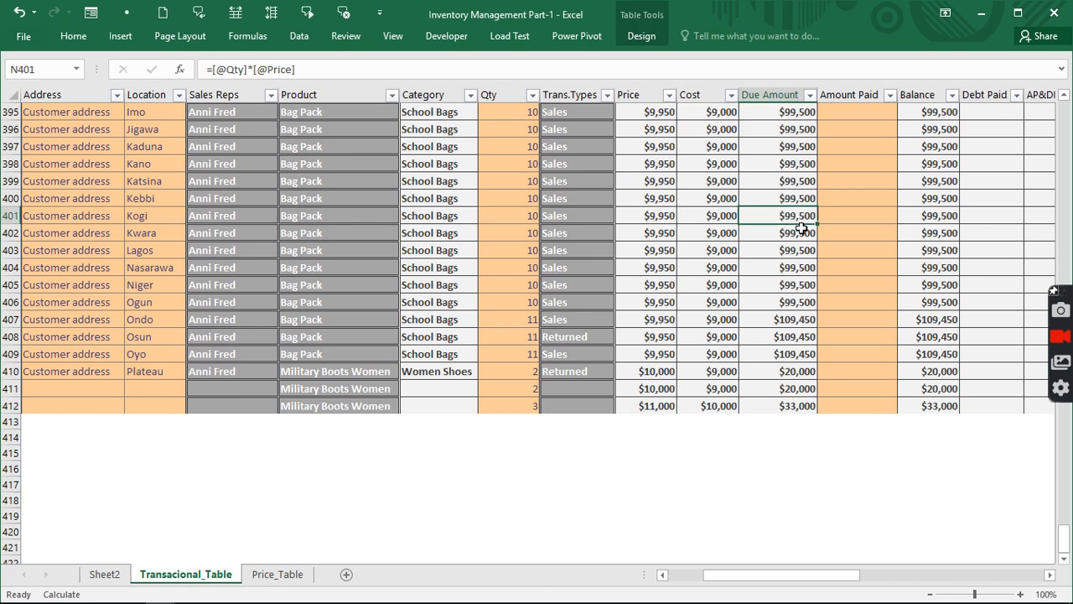
{"action": "scroll", "coordinate": [802, 228], "scroll_direction": "up", "scroll_amount": 13}
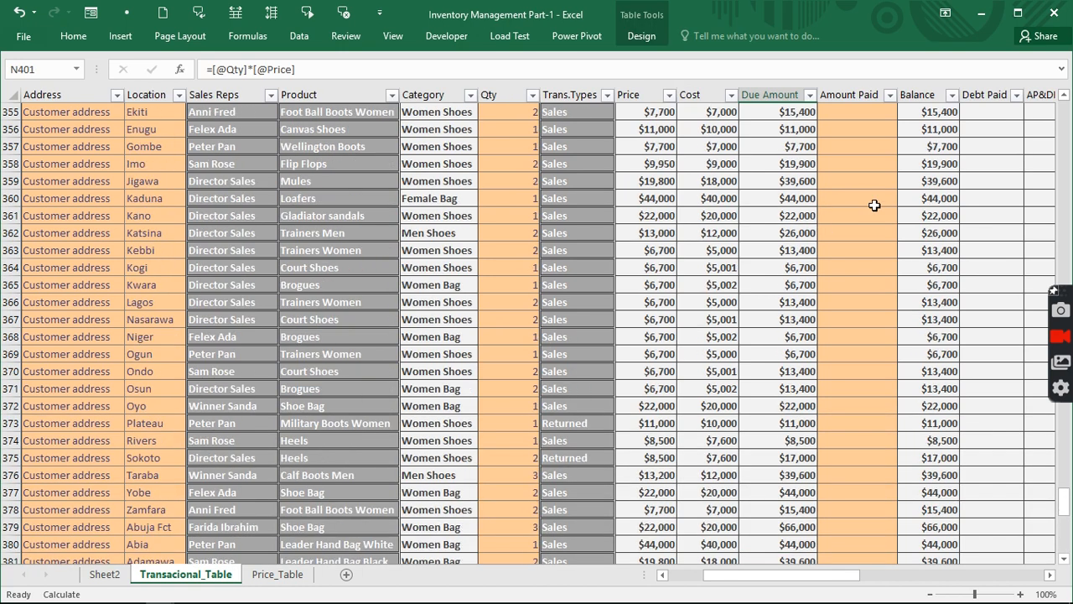
{"action": "scroll", "coordinate": [875, 205], "scroll_direction": "up", "scroll_amount": 13}
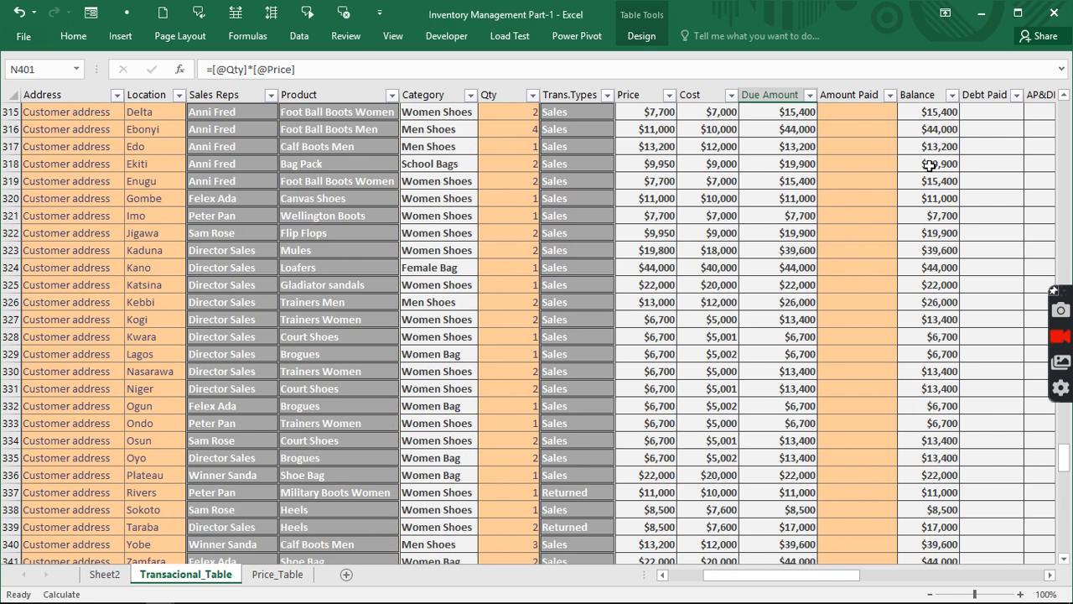
{"action": "scroll", "coordinate": [791, 151], "scroll_direction": "up", "scroll_amount": 7}
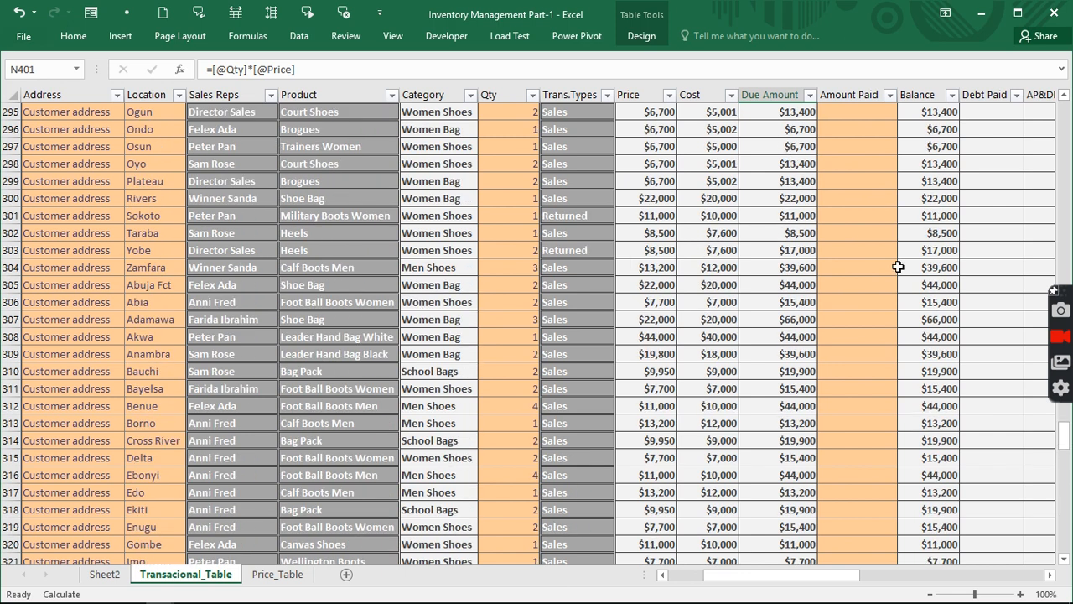
{"action": "scroll", "coordinate": [896, 252], "scroll_direction": "up", "scroll_amount": 20}
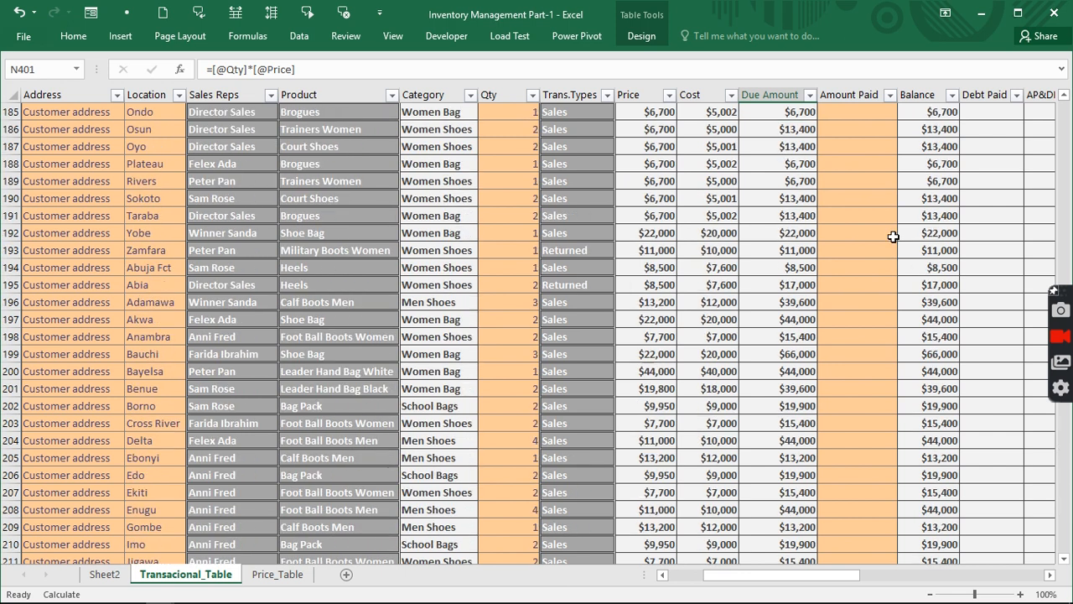
{"action": "scroll", "coordinate": [737, 248], "scroll_direction": "up", "scroll_amount": 20}
{"action": "left_click", "coordinate": [737, 247]}
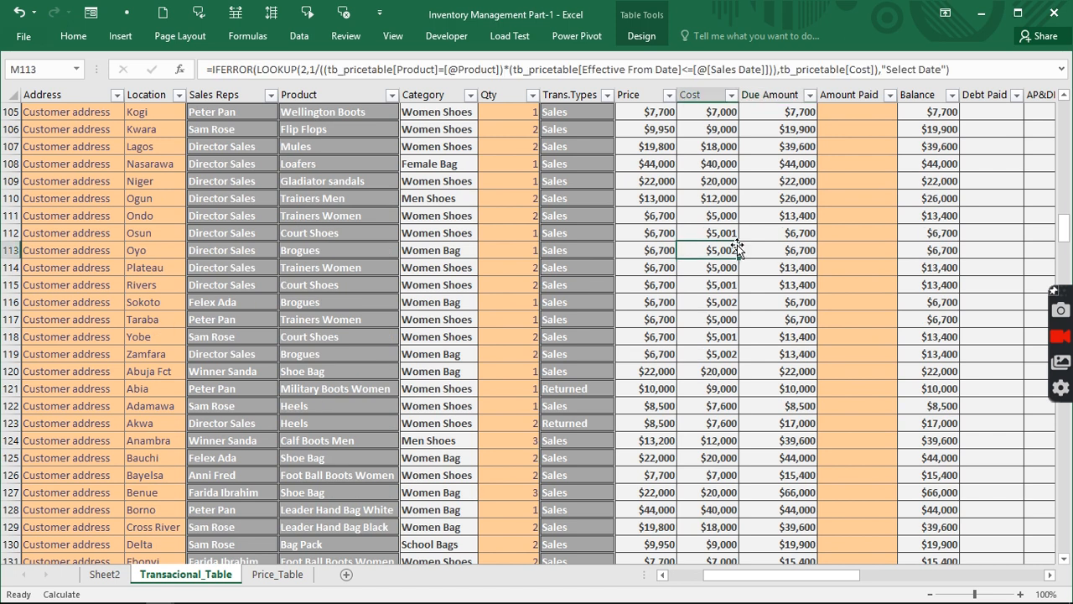
{"action": "key", "text": "ctrl+shift+Up"}
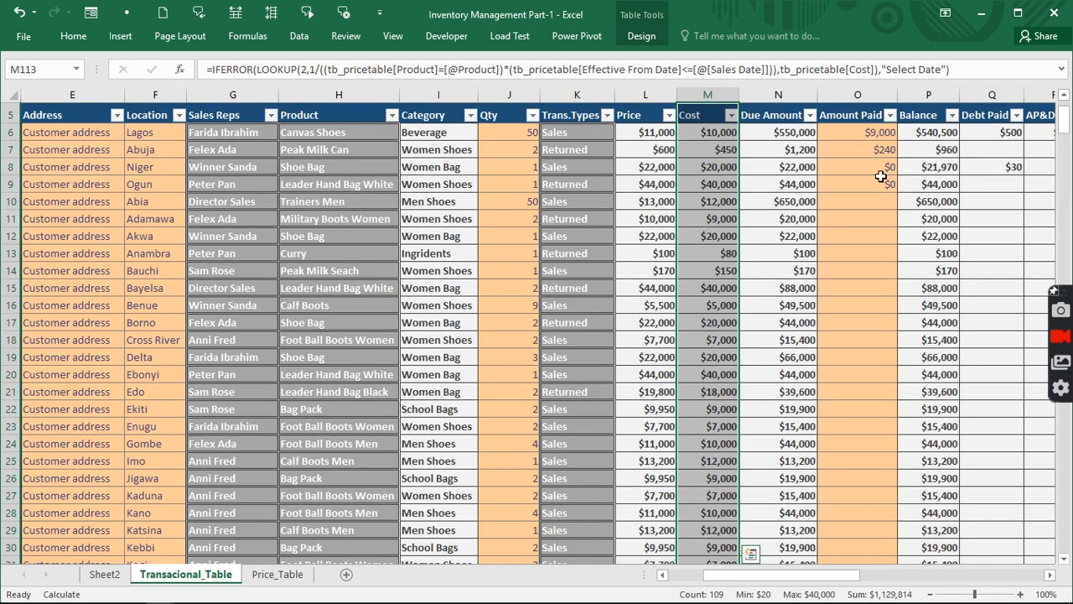
{"action": "left_click", "coordinate": [793, 221]}
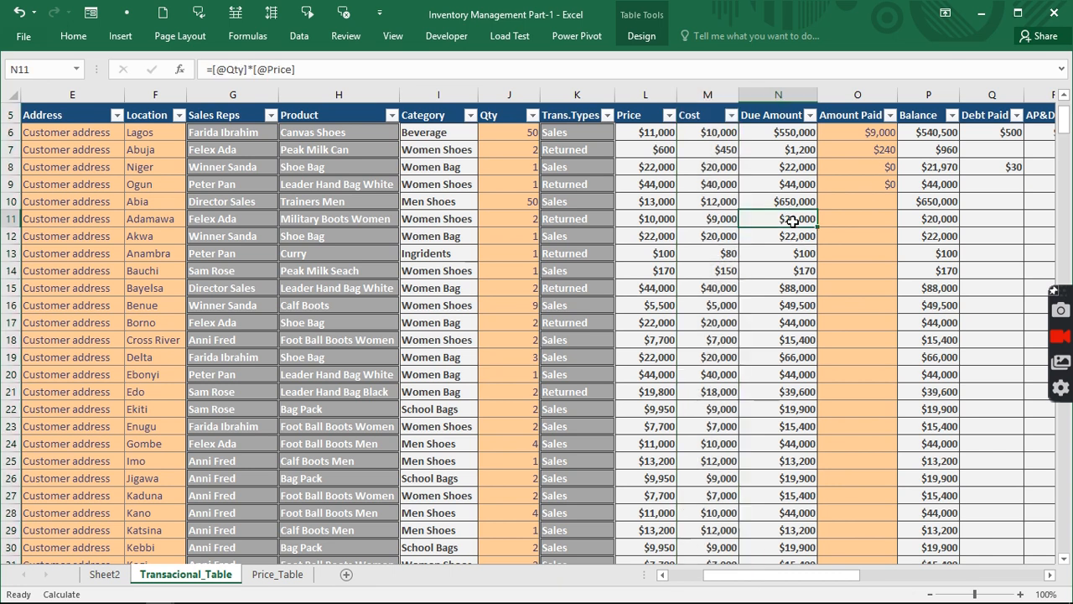
{"action": "left_click_drag", "start_coordinate": [790, 214], "coordinate": [803, 476]}
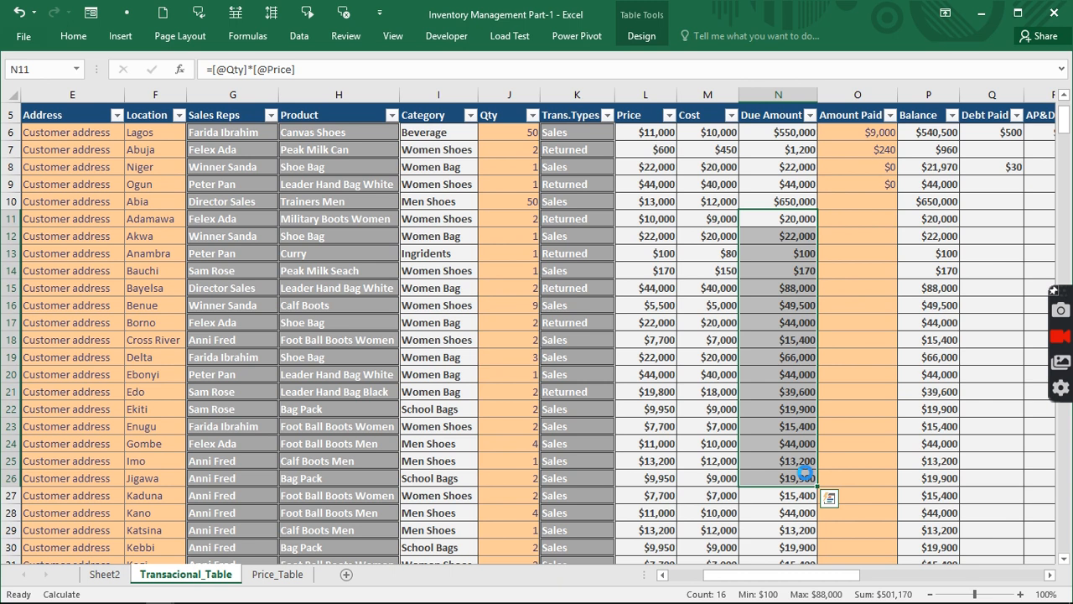
{"action": "key", "text": "ctrl+c"}
{"action": "left_click", "coordinate": [835, 220]}
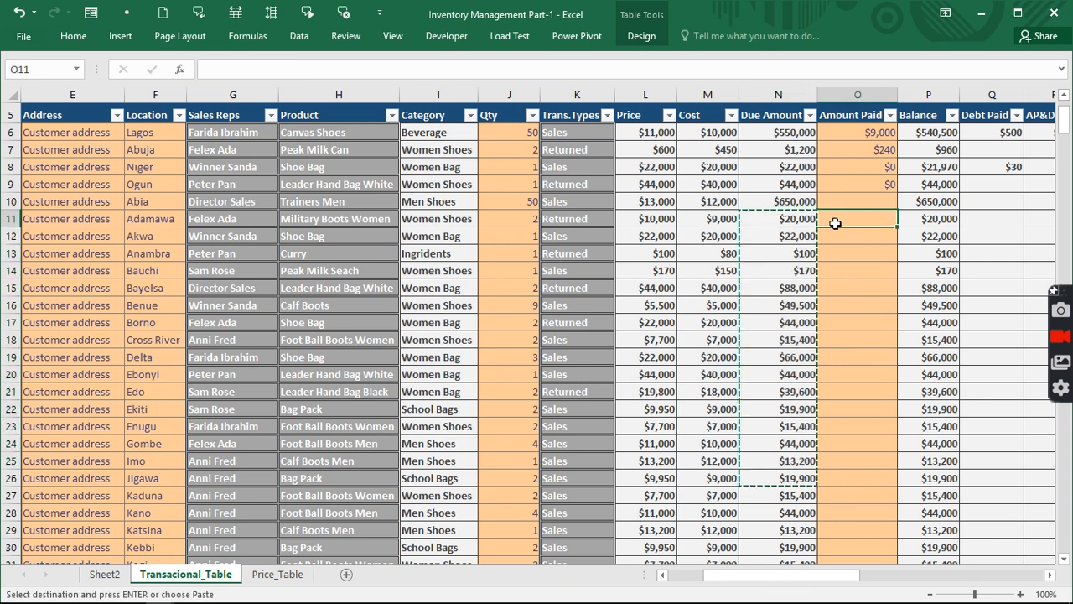
{"action": "left_click", "coordinate": [83, 44]}
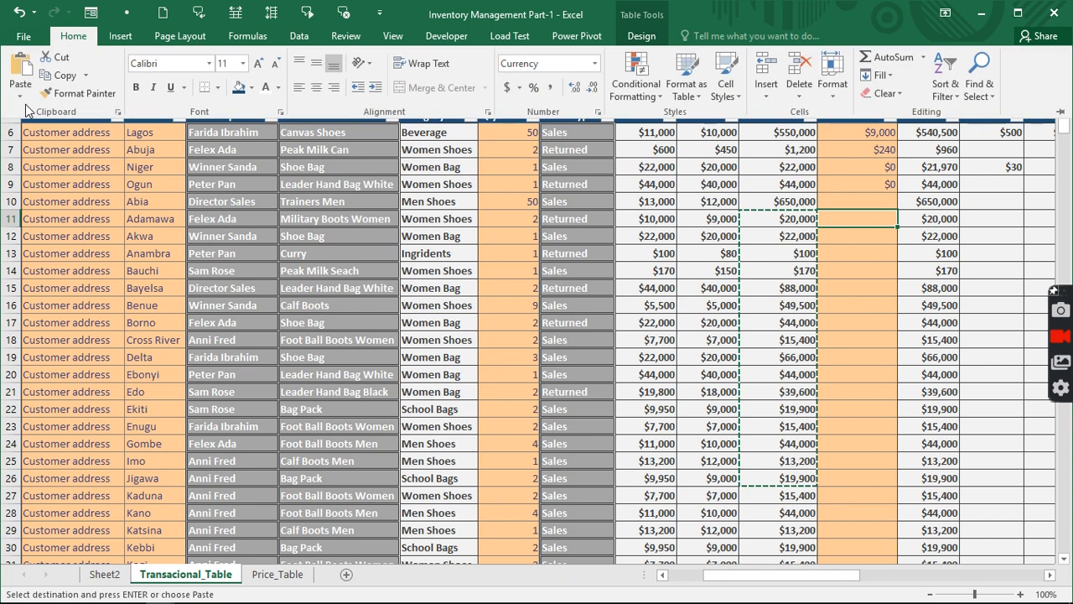
{"action": "left_click", "coordinate": [23, 102]}
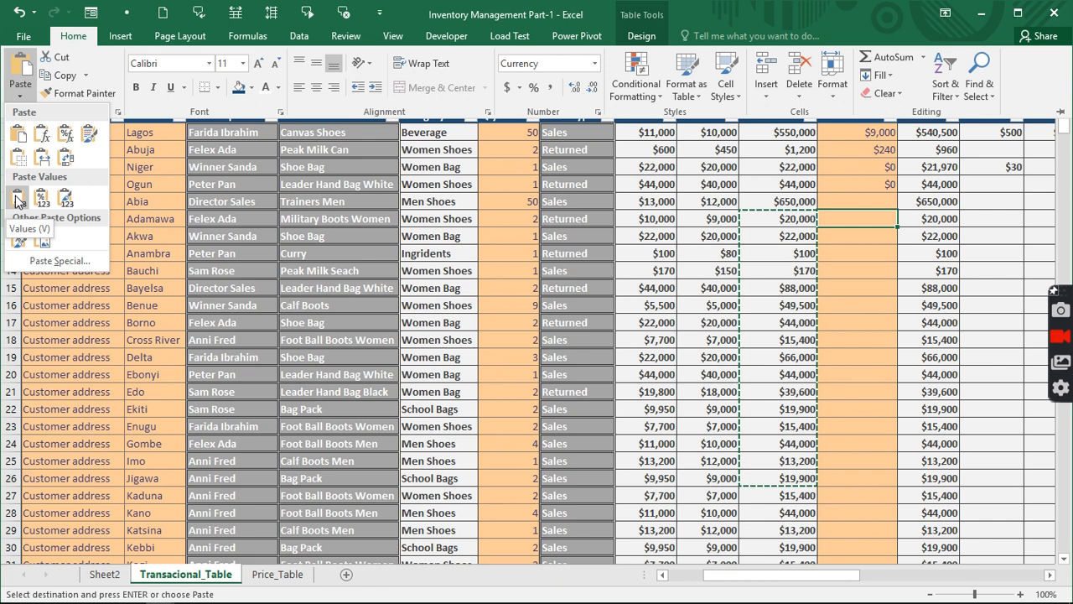
{"action": "left_click", "coordinate": [18, 198]}
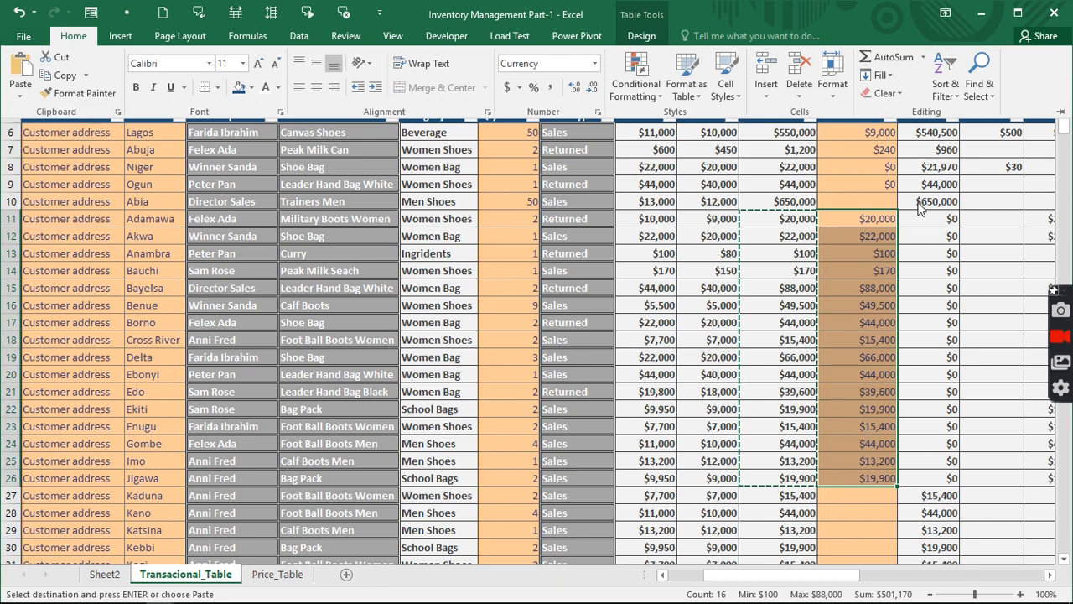
Examine the Balance formula in P10 and the Price through COGS columns of Transacional_Table, and review the Price_Table columns.
{"action": "left_click", "coordinate": [921, 198]}
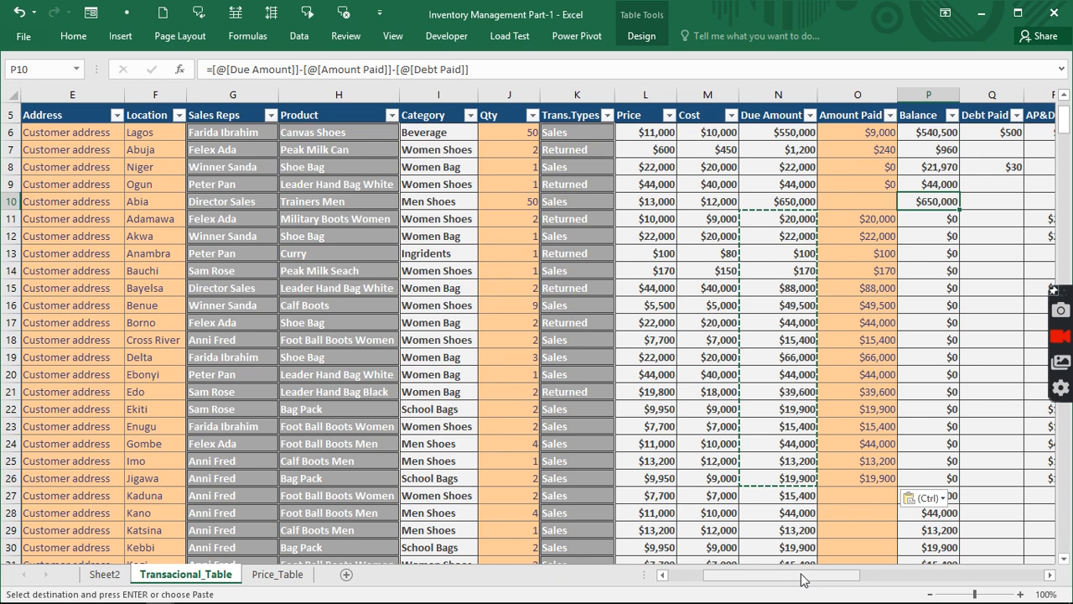
{"action": "left_click_drag", "start_coordinate": [801, 579], "coordinate": [818, 579]}
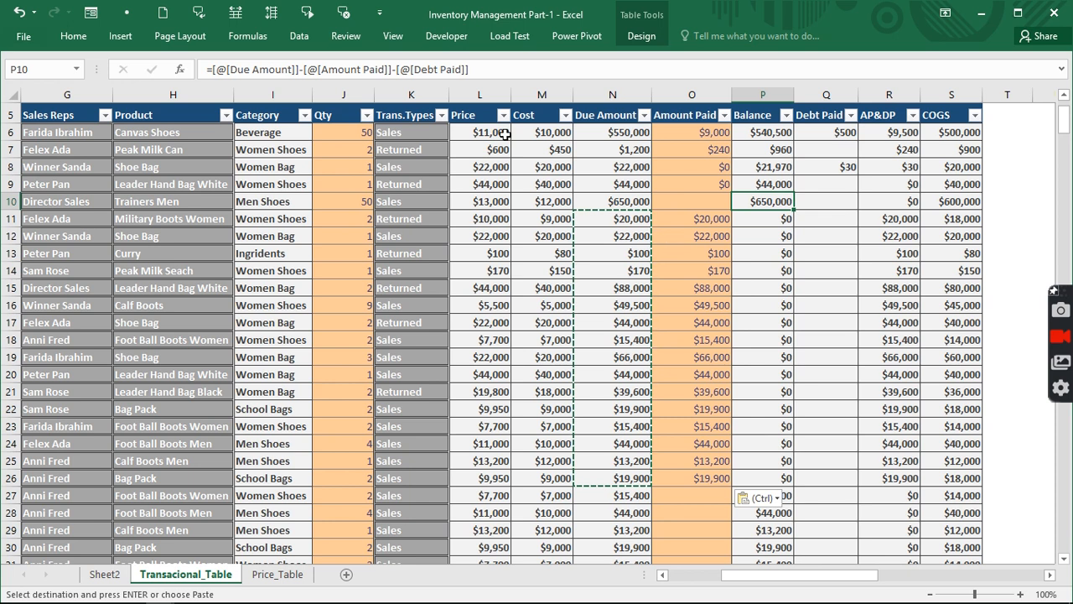
{"action": "left_click_drag", "start_coordinate": [506, 134], "coordinate": [994, 205]}
{"action": "left_click", "coordinate": [419, 180]}
{"action": "left_click", "coordinate": [194, 194]}
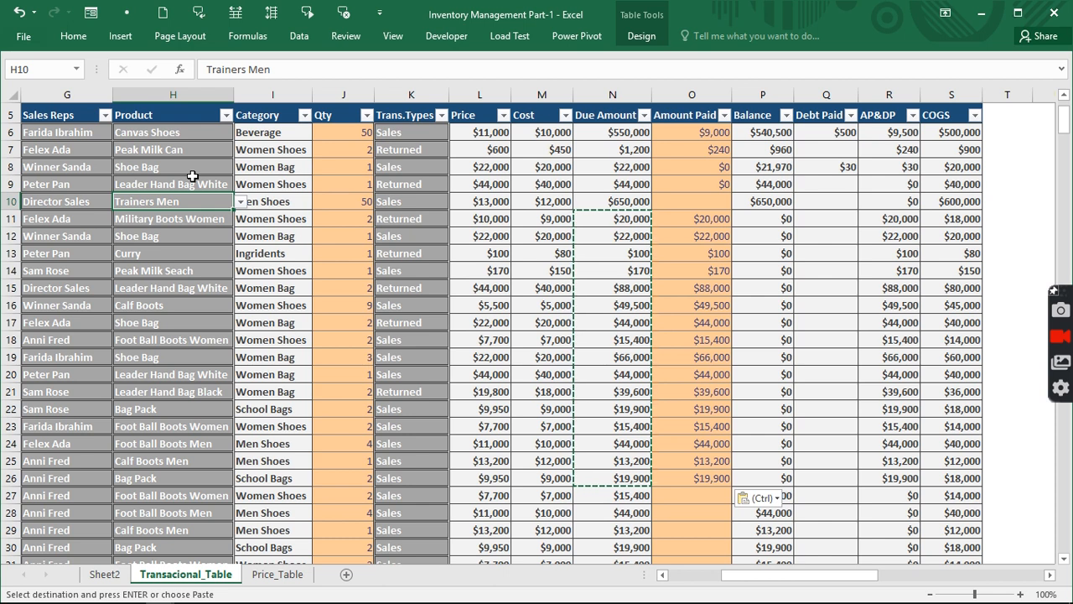
{"action": "left_click", "coordinate": [276, 576]}
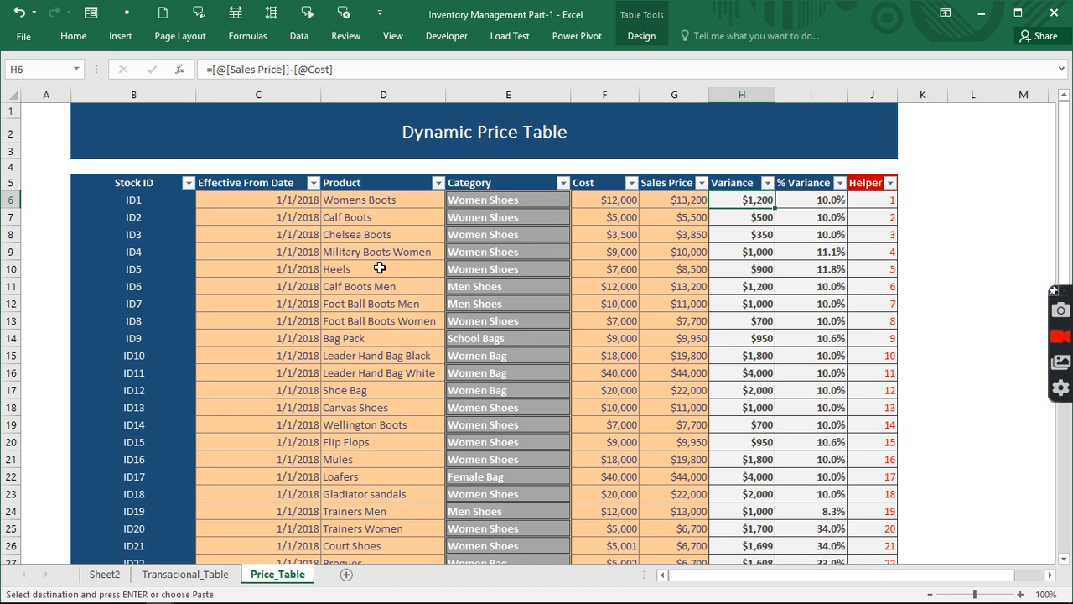
{"action": "left_click", "coordinate": [379, 269]}
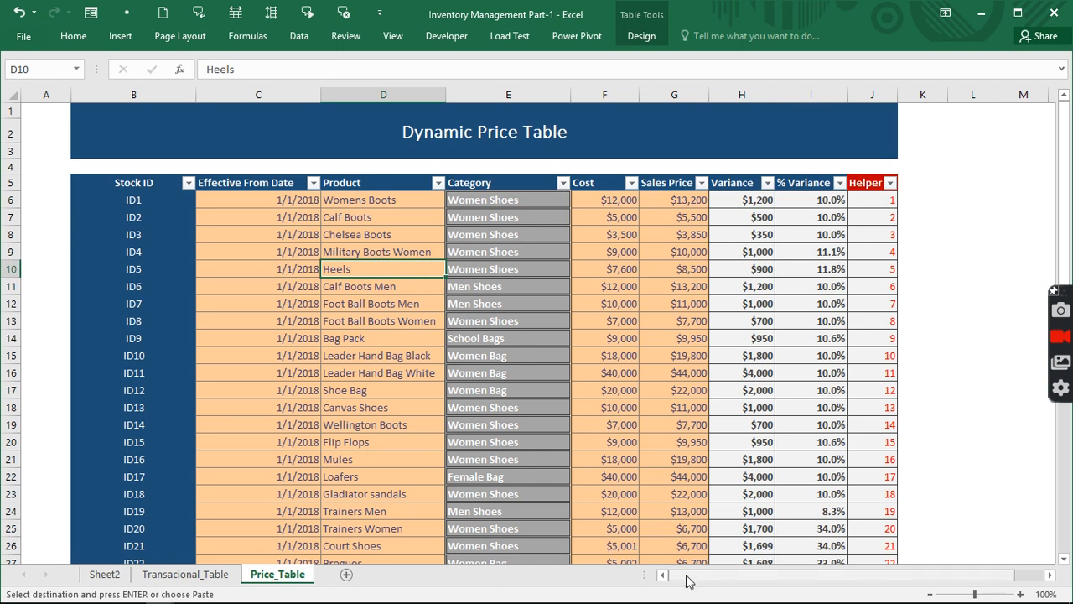
{"action": "left_click_drag", "start_coordinate": [687, 579], "coordinate": [745, 581]}
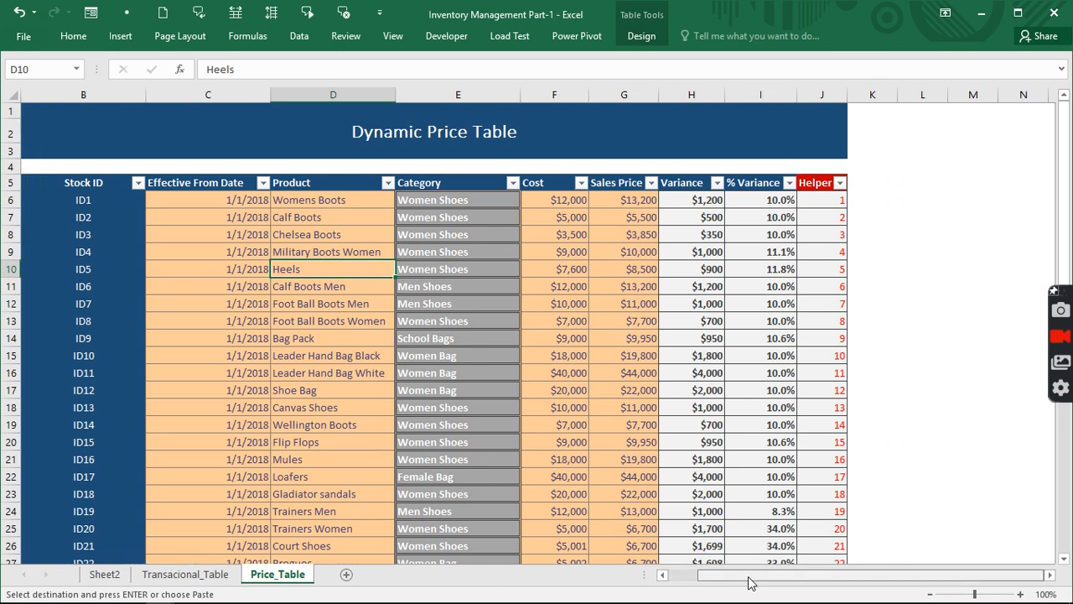